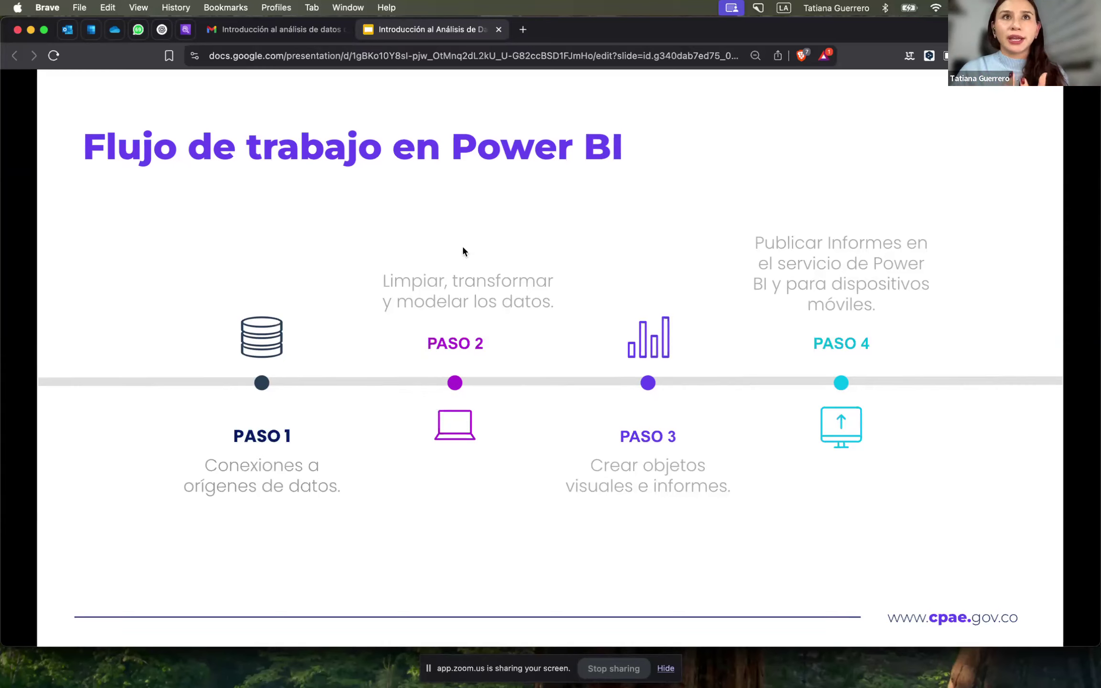
# - Advance to the slide showing the Power BI data sources, hide the screen-sharing notice and switch to the AnyDesk remote session
pyautogui.press('Right')
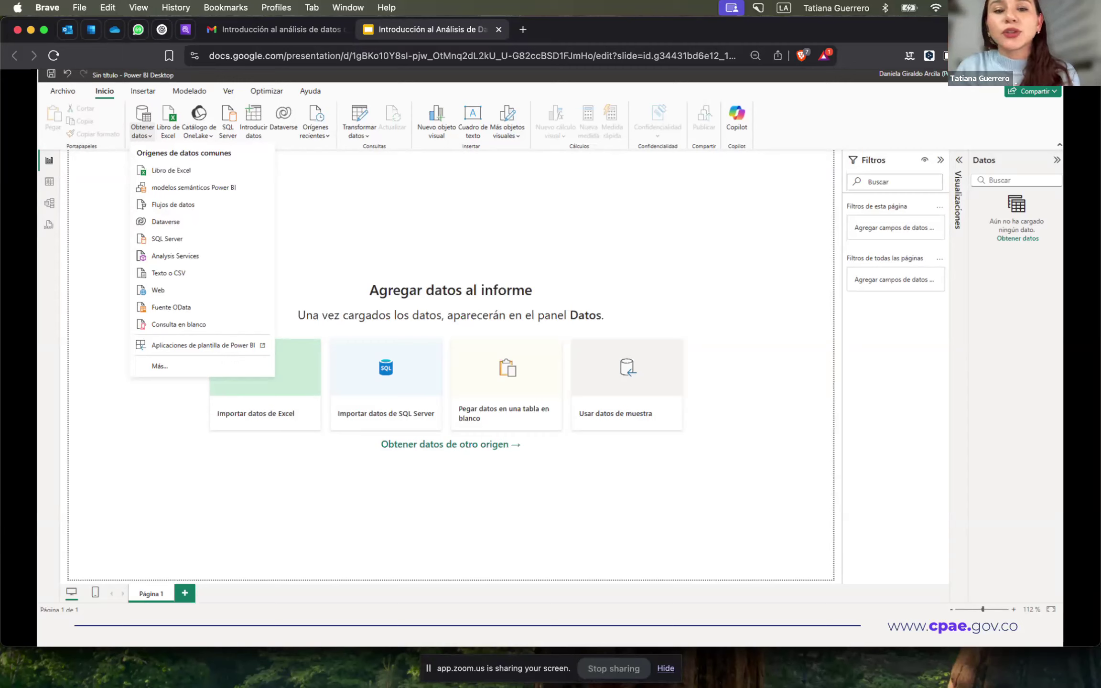
pyautogui.click(666, 668)
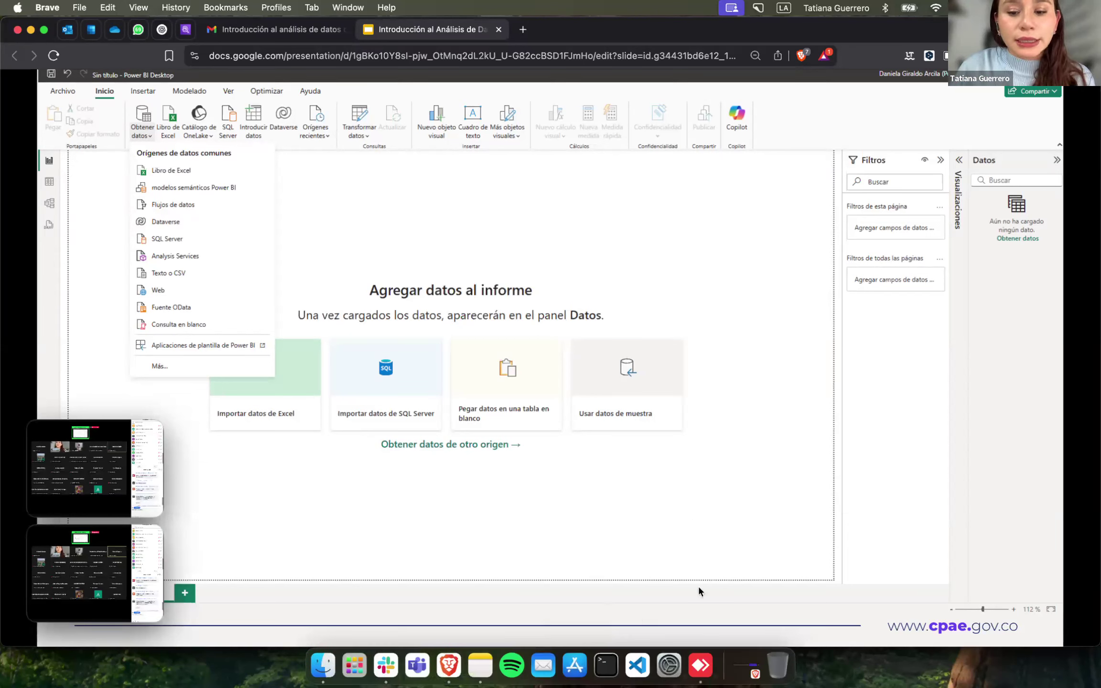
pyautogui.click(701, 665)
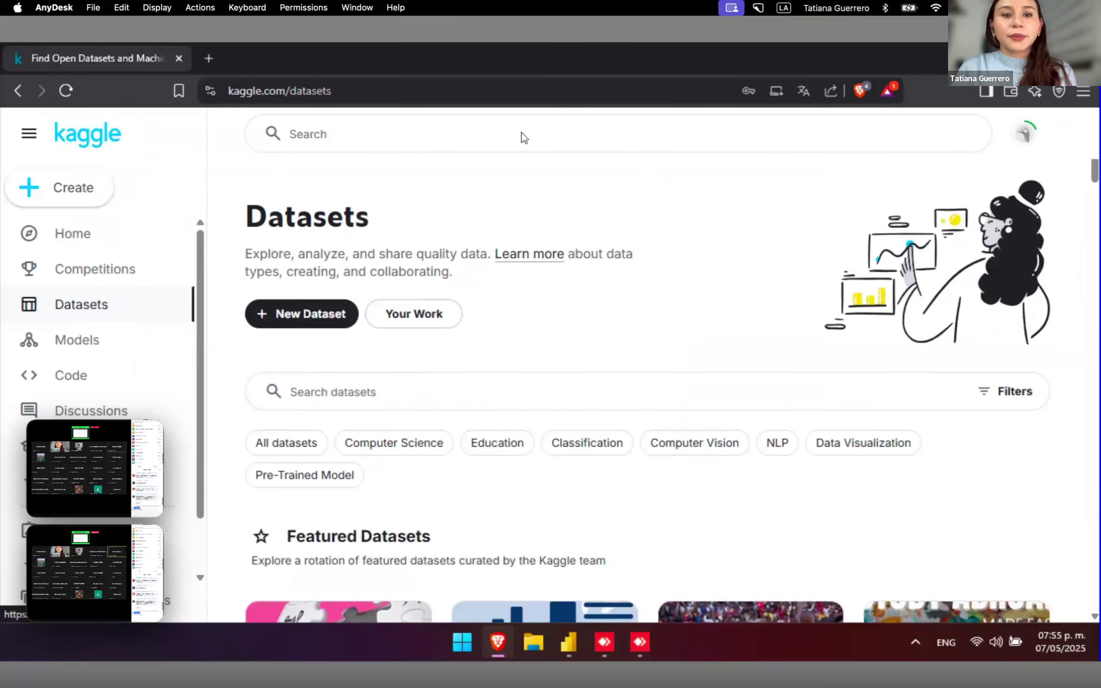
# - Highlight the kaggle.com/datasets address and dismiss the two floating screenshot thumbnails covering the page
pyautogui.click(347, 90)
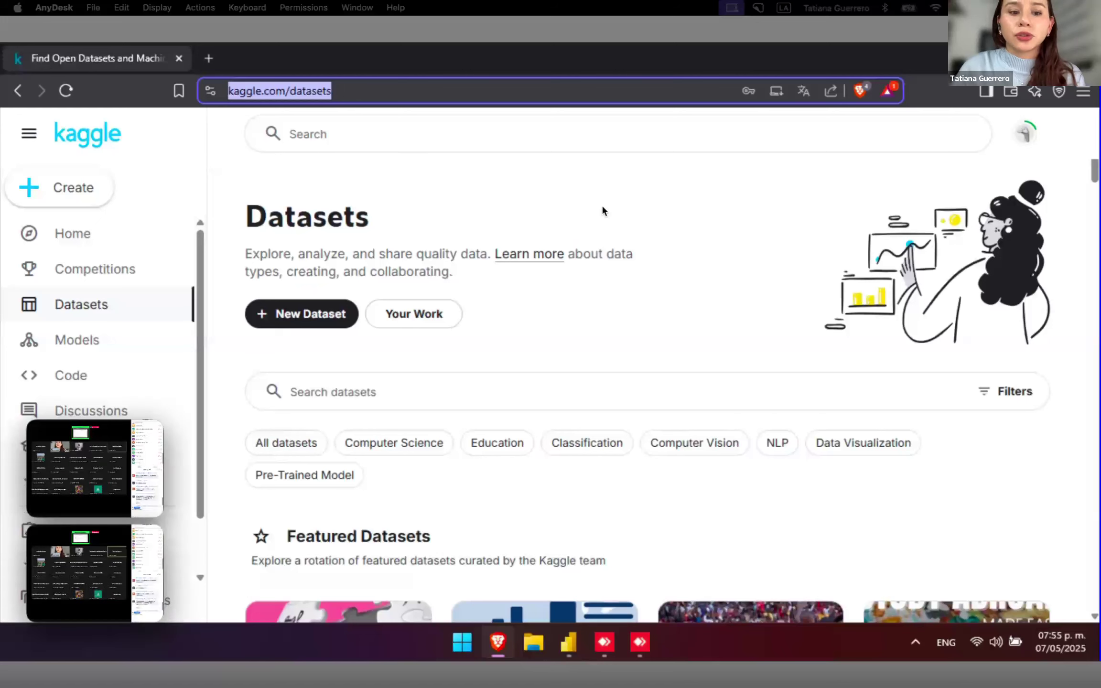
pyautogui.moveTo(148, 497); pyautogui.dragTo(19, 499)
pyautogui.moveTo(48, 540); pyautogui.dragTo(33, 540)
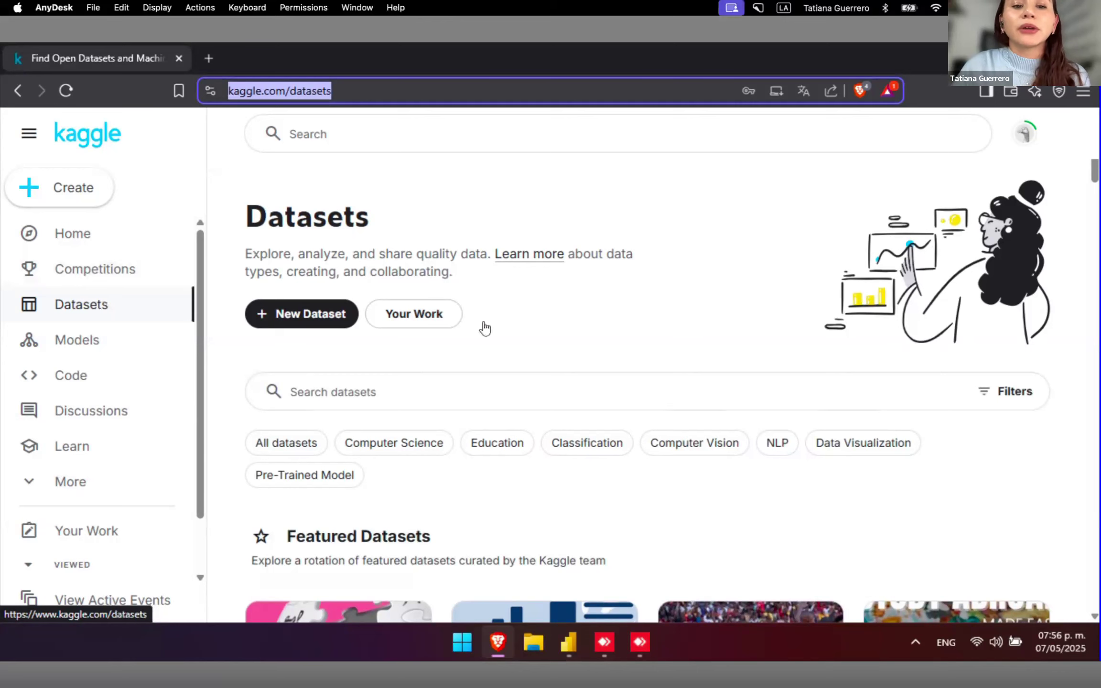
# - Look through the featured, trending and benchmark dataset sections on the Kaggle Datasets page
pyautogui.click(542, 335)
pyautogui.scroll(-3, 543, 335)
pyautogui.scroll(-5, 543, 336)
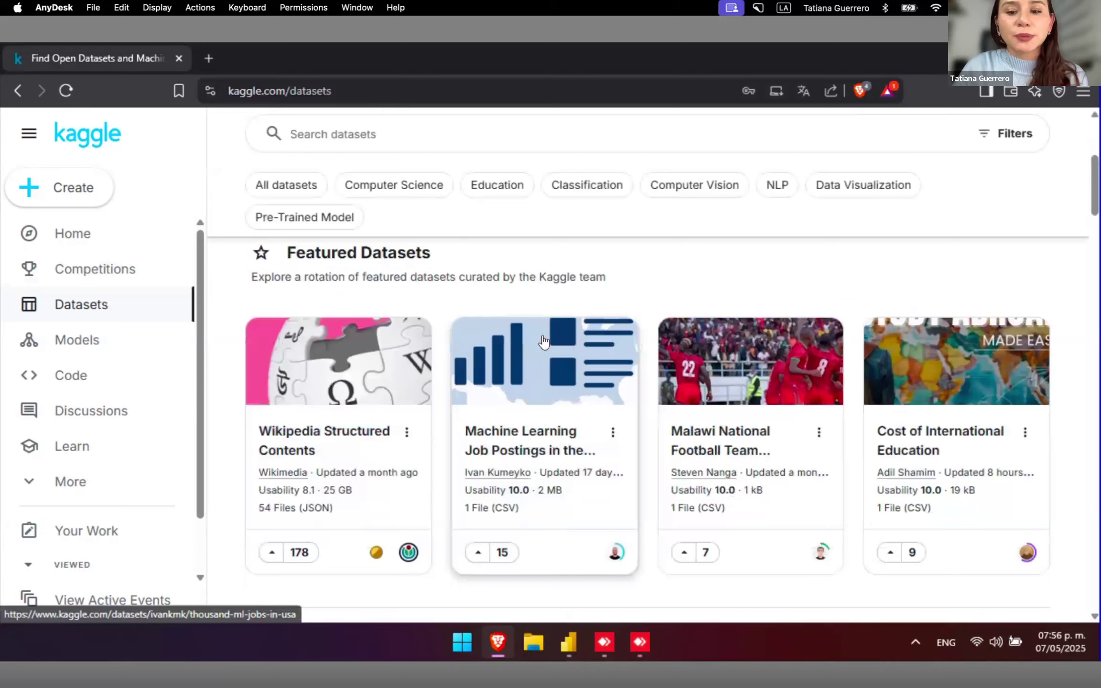
pyautogui.scroll(-3, 543, 340)
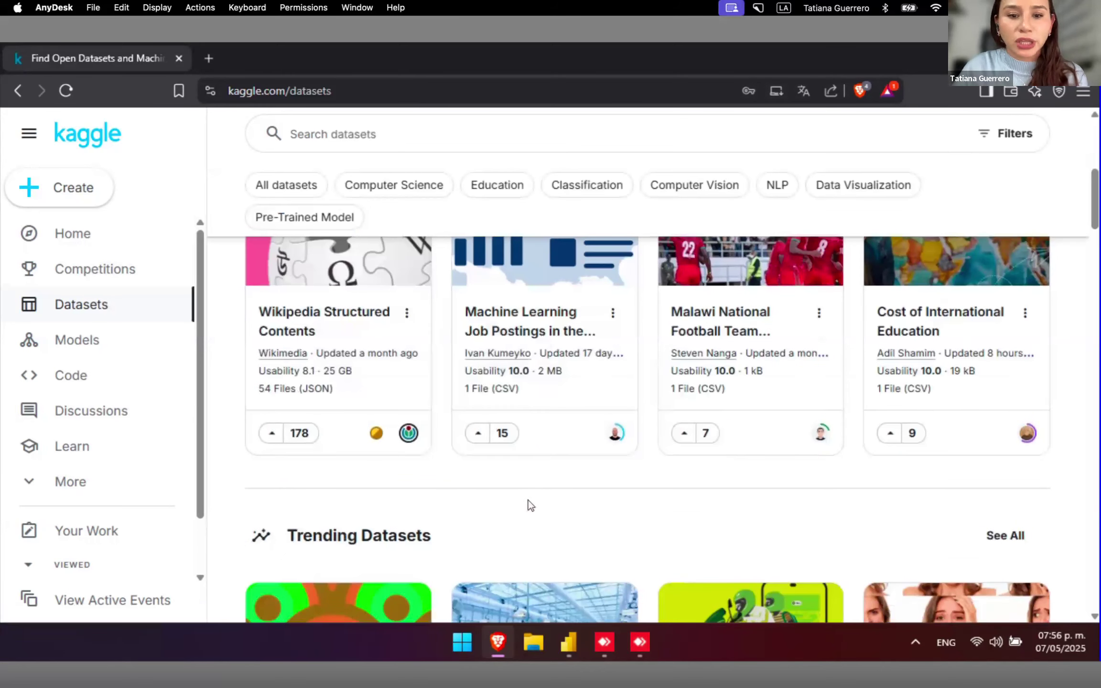
pyautogui.scroll(-6, 530, 505)
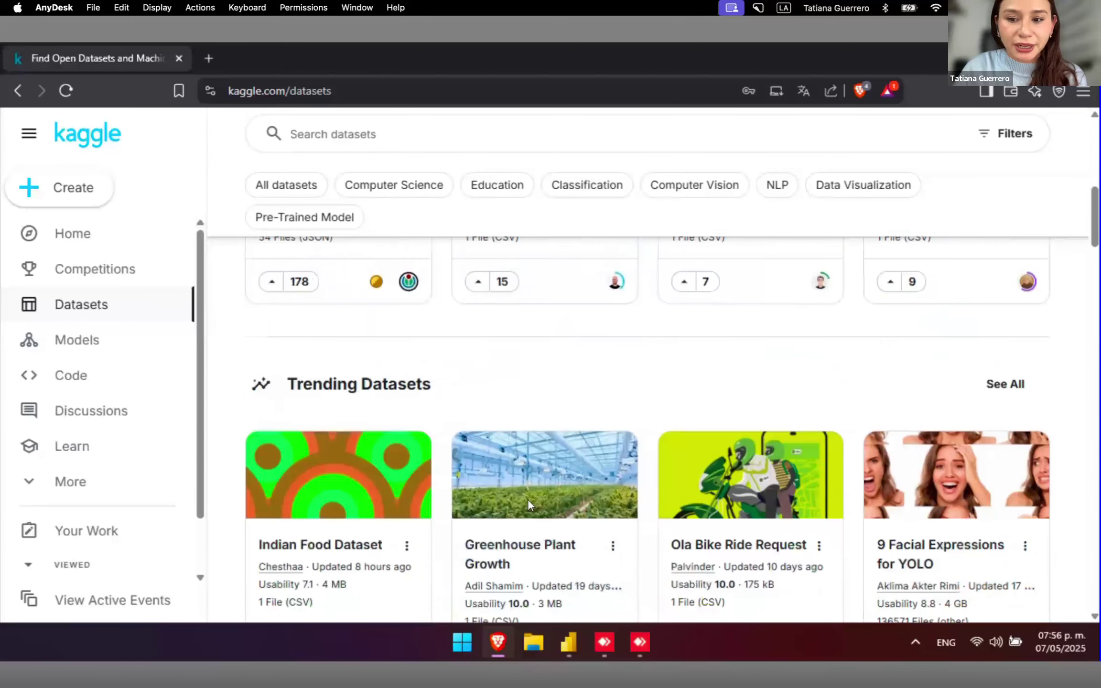
pyautogui.scroll(-9, 529, 505)
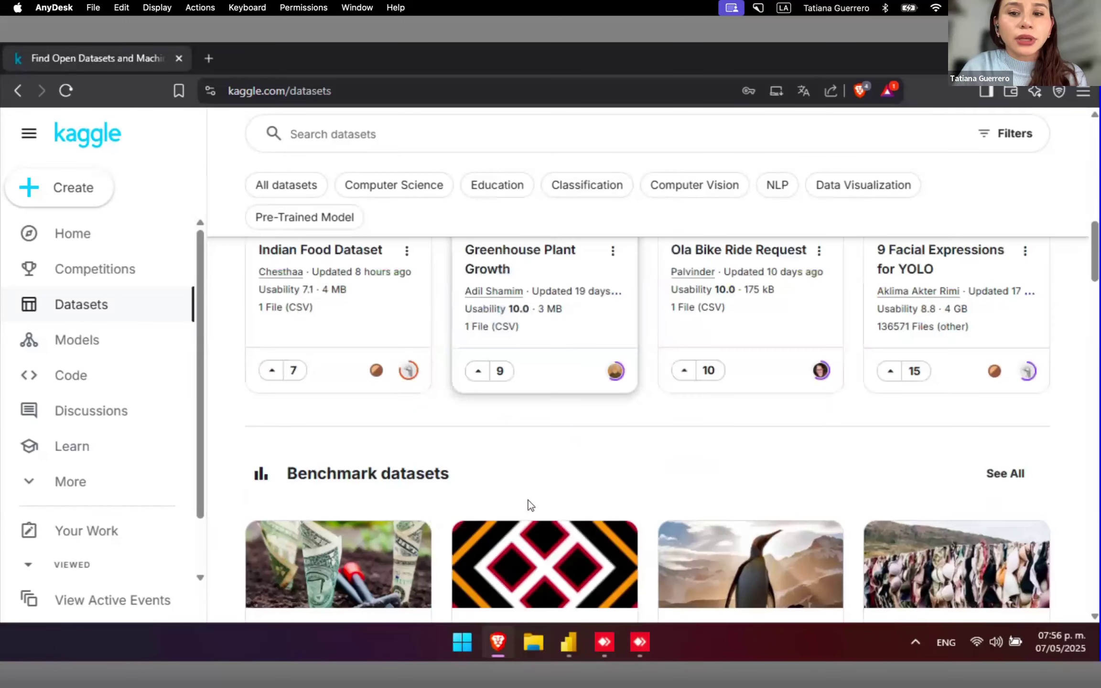
pyautogui.scroll(15, 528, 500)
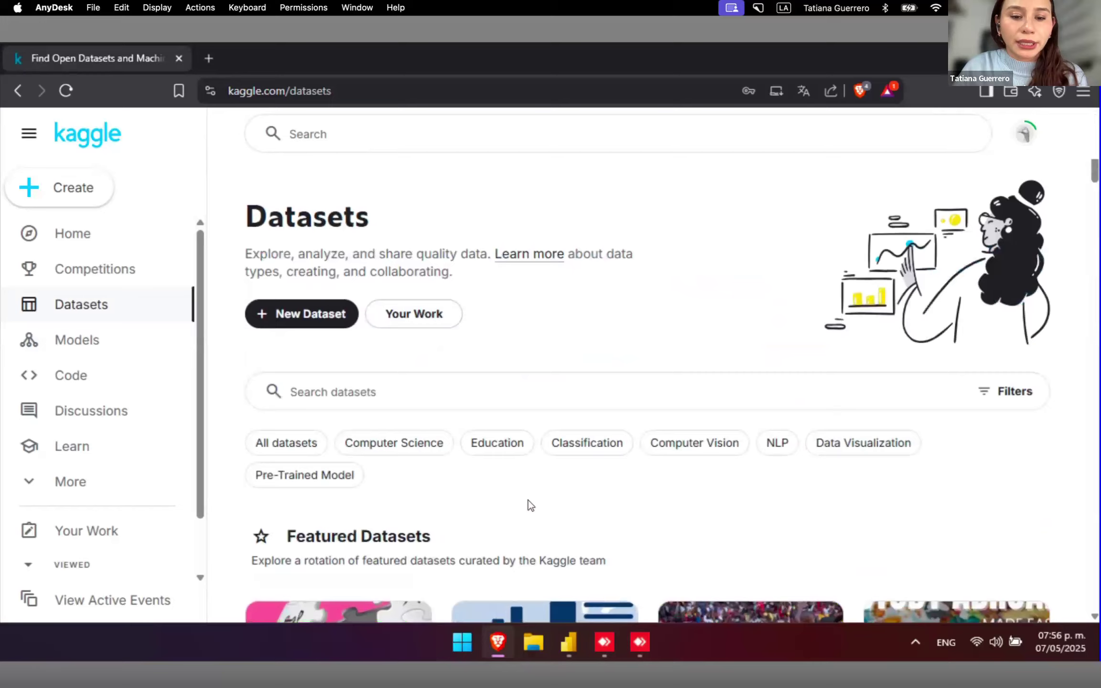
# - View the Wikipedia Structured Contents dataset page and return to the dataset listing
pyautogui.scroll(-7, 528, 502)
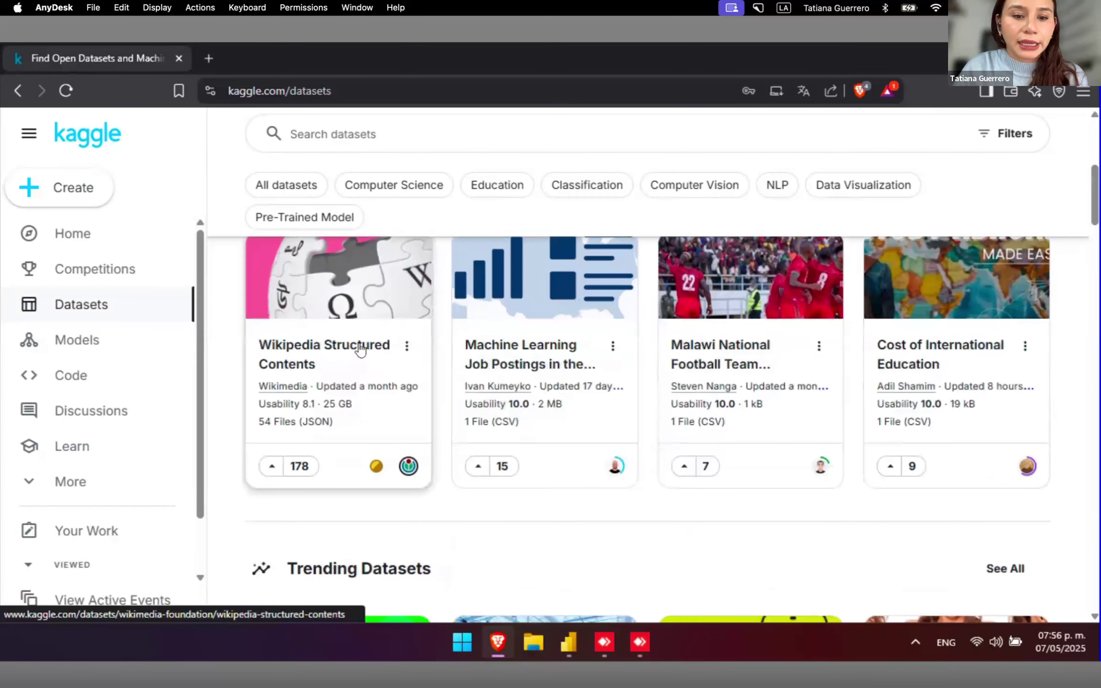
pyautogui.click(359, 348)
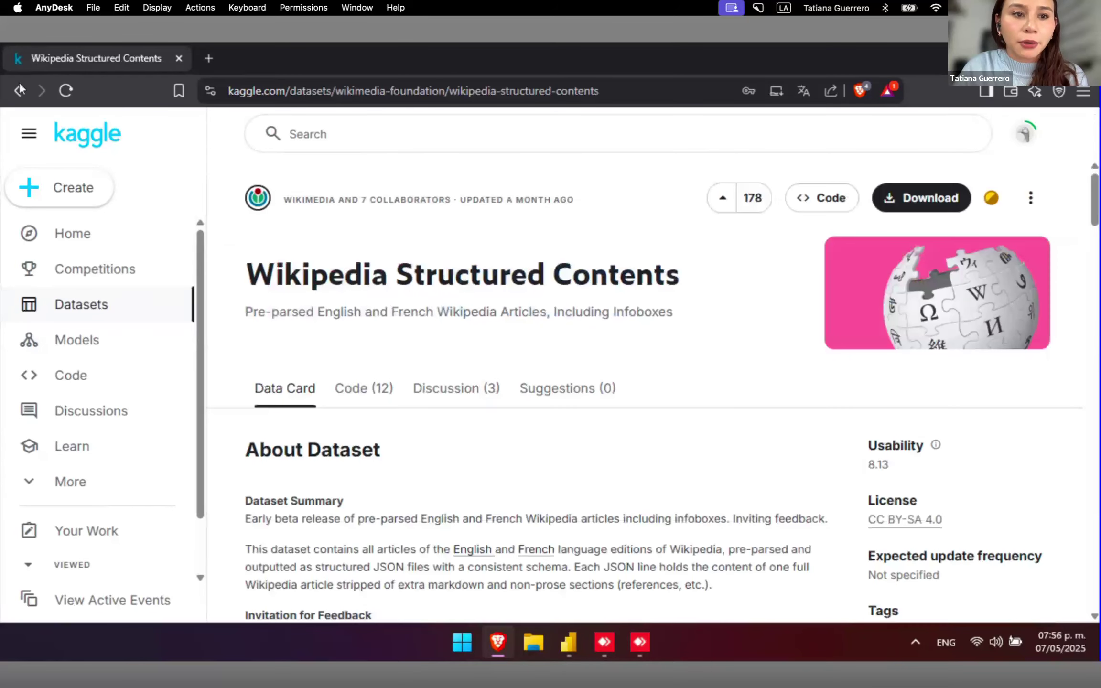
pyautogui.click(20, 89)
# - Open the featured Machine Learning Job Postings dataset and review its column descriptions
pyautogui.scroll(-5, 580, 486)
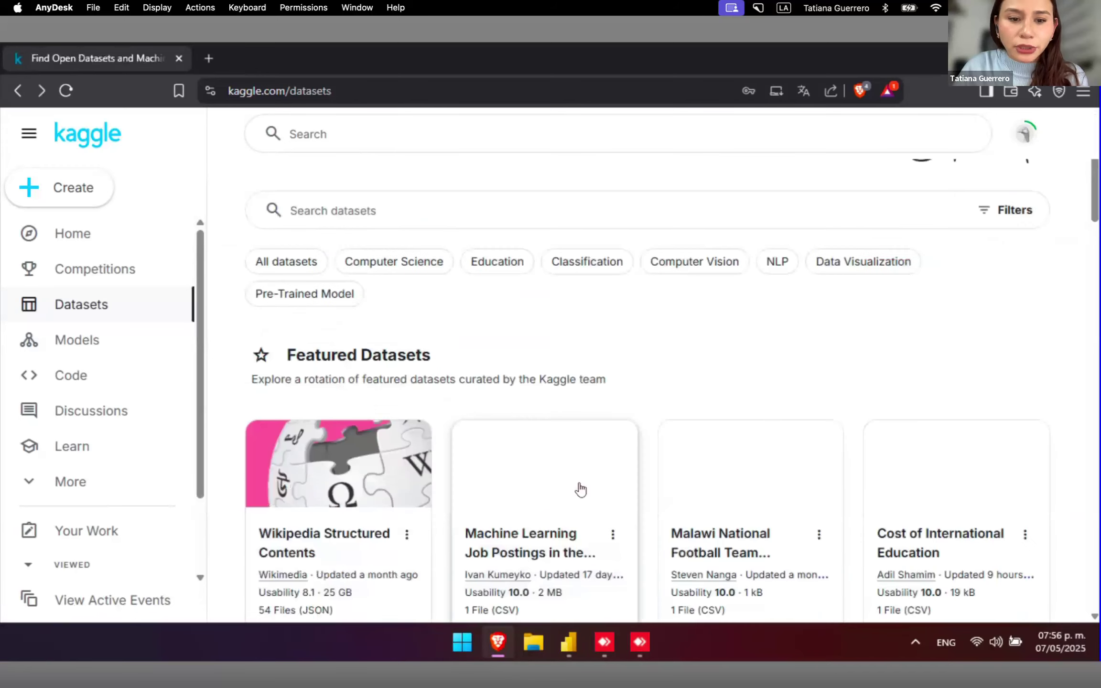
pyautogui.scroll(-2, 580, 487)
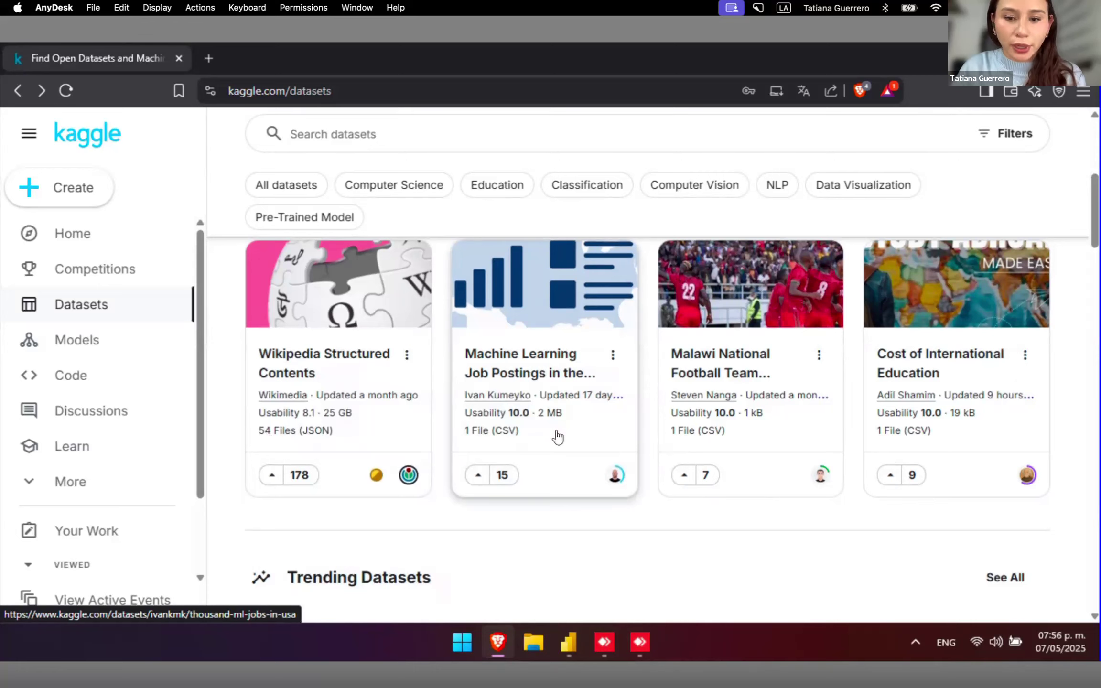
pyautogui.scroll(-1, 558, 436)
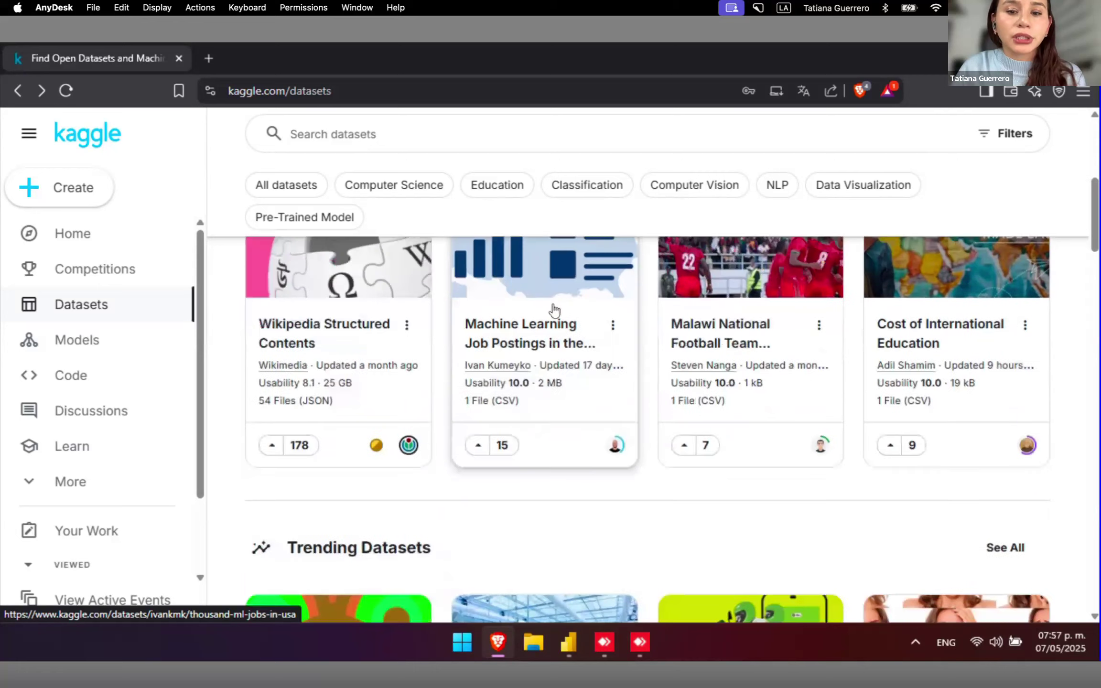
pyautogui.click(557, 330)
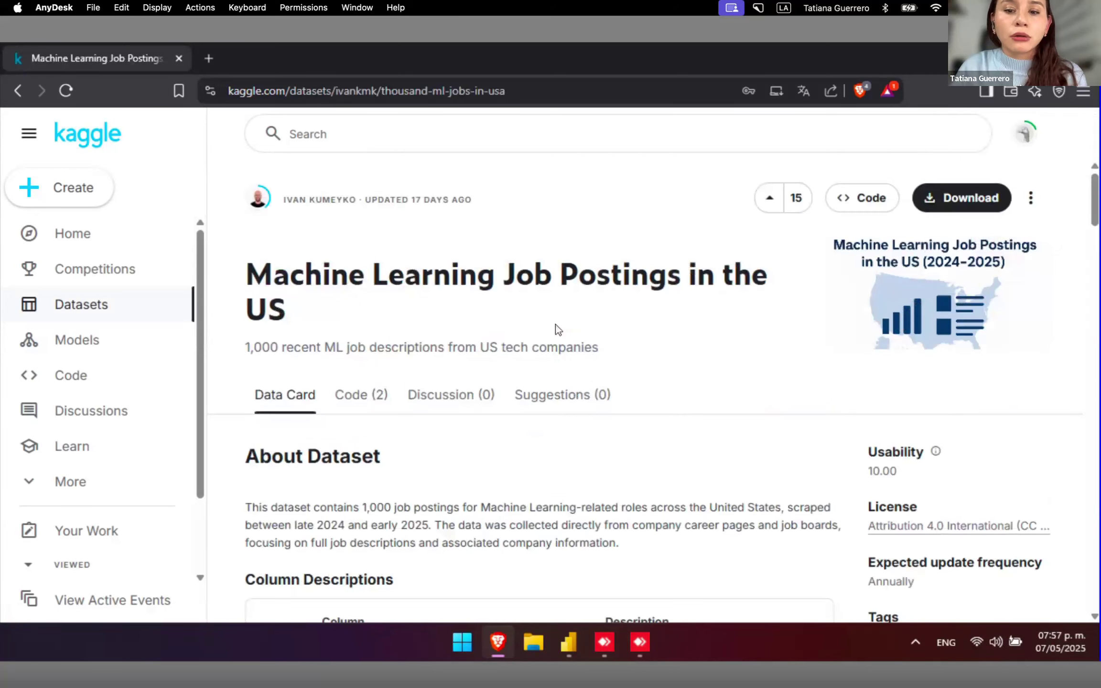
pyautogui.scroll(-3, 556, 325)
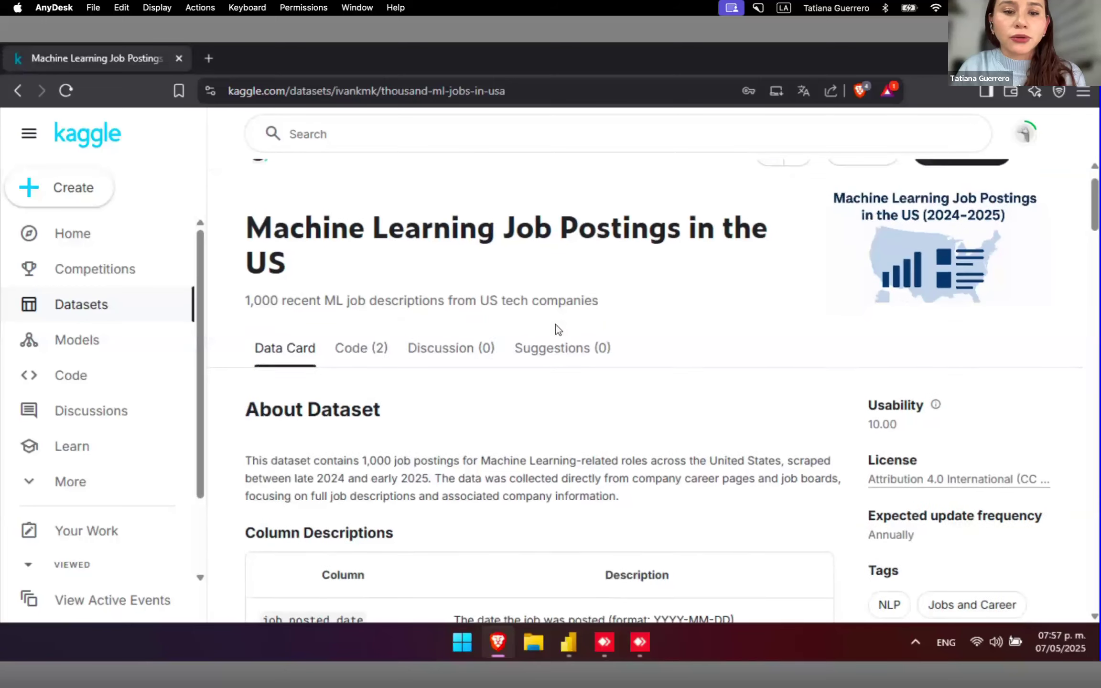
pyautogui.scroll(-5, 555, 324)
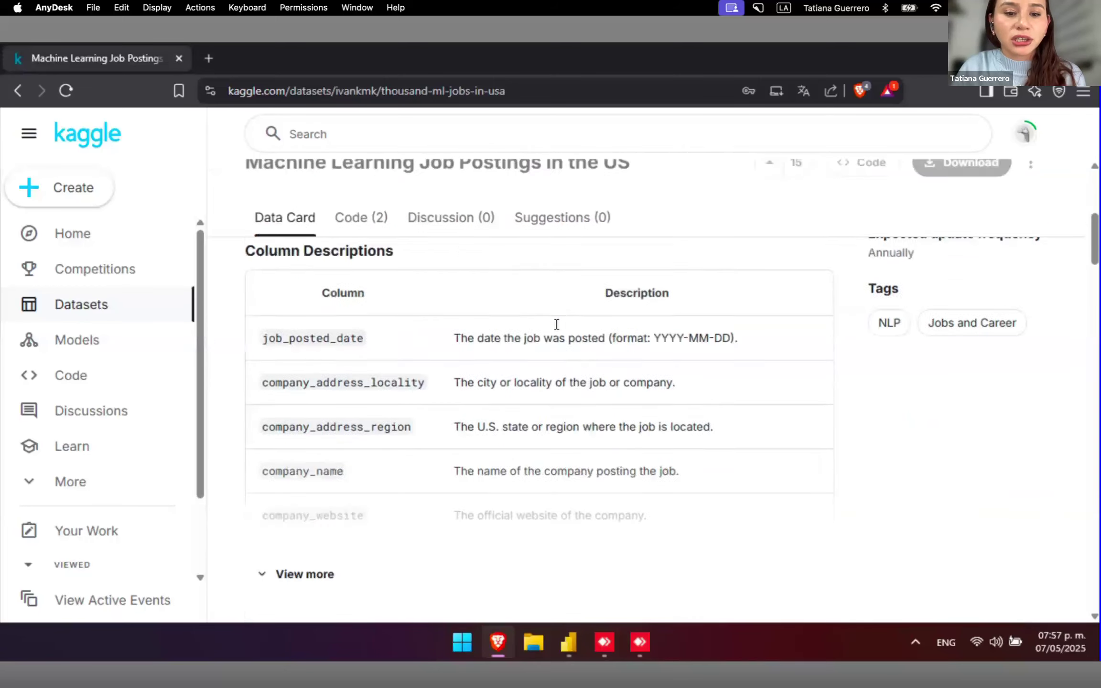
pyautogui.scroll(1, 555, 324)
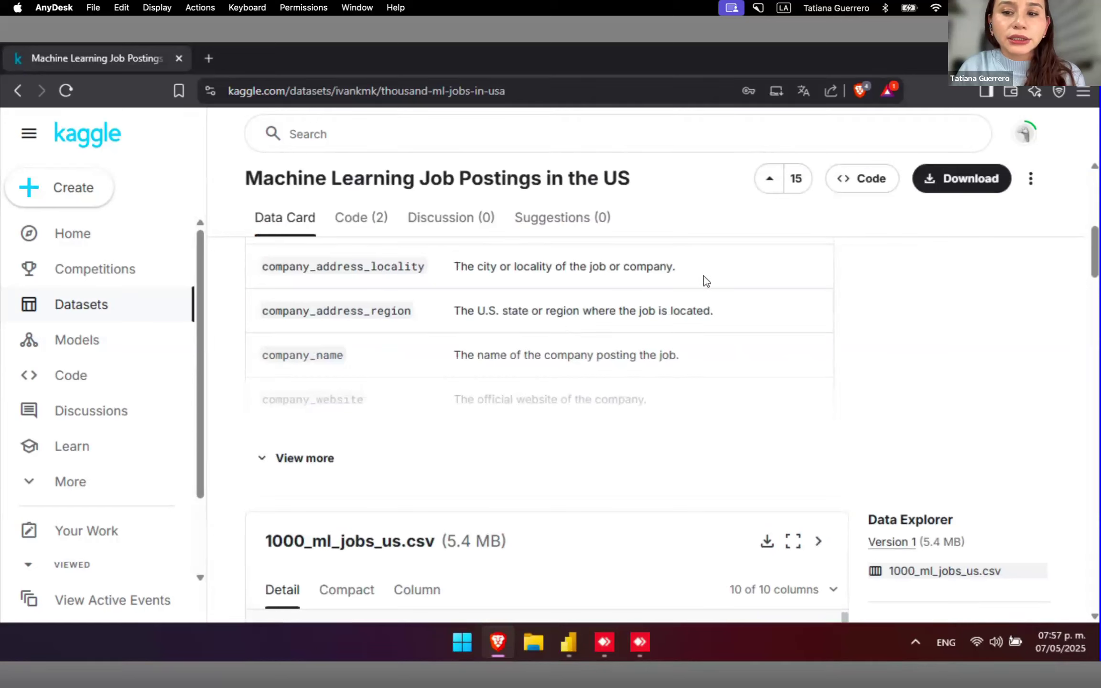
# - Download the job postings dataset as a zip named archive into the Descargas folder and dismiss the Centro de opiniones notification
pyautogui.click(945, 188)
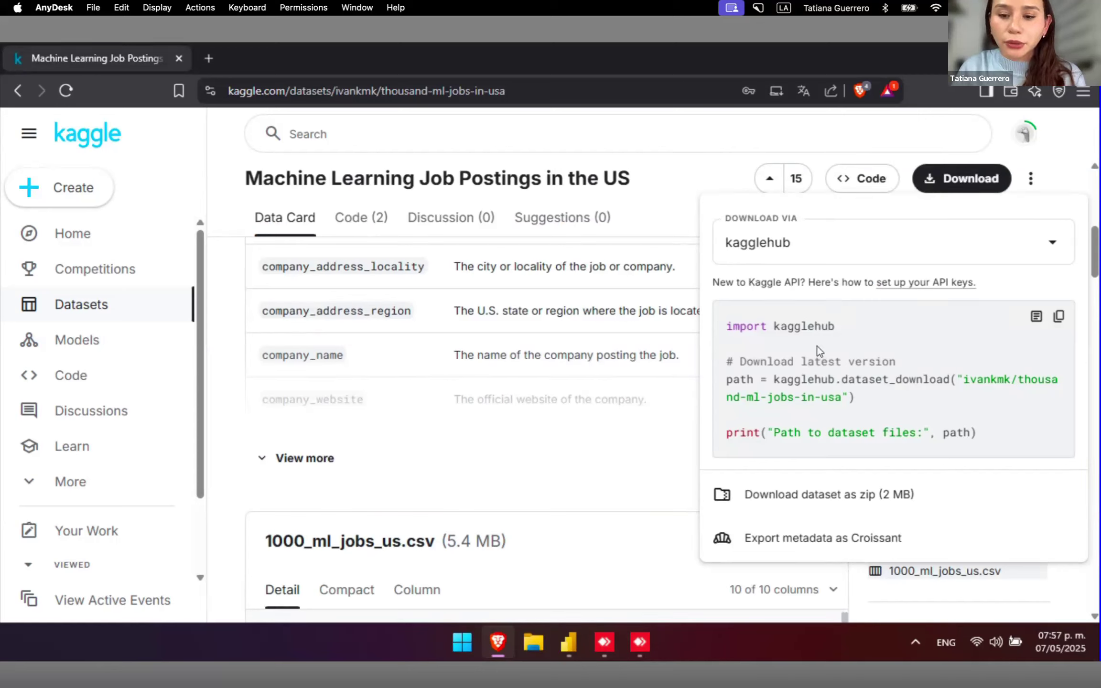
pyautogui.click(854, 495)
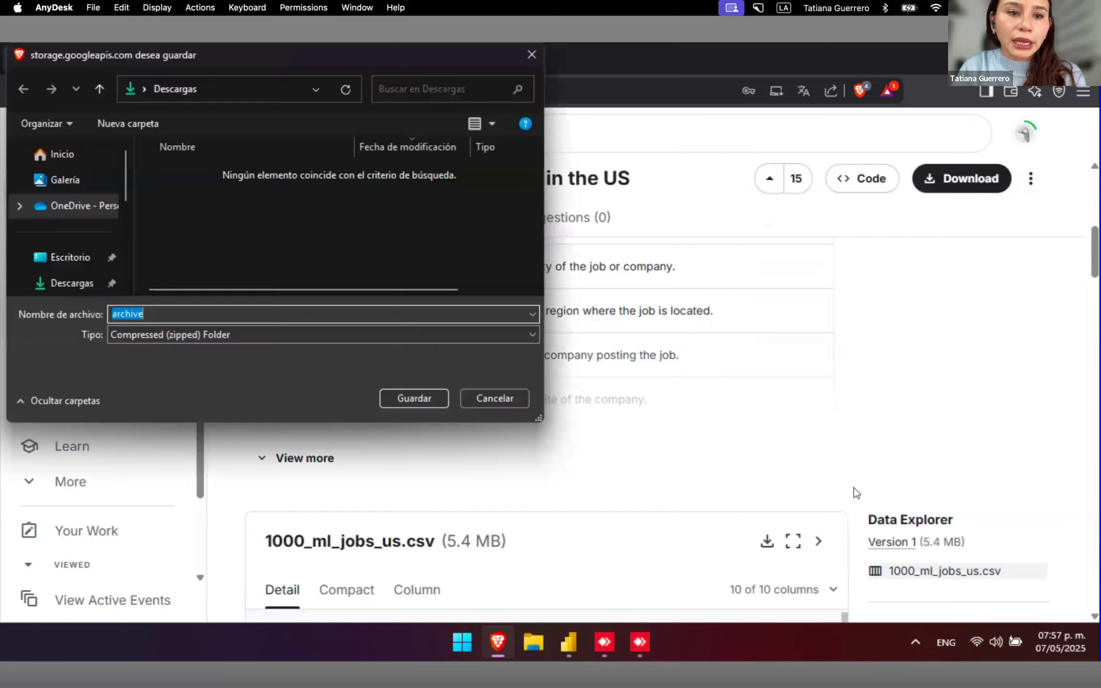
pyautogui.click(72, 283)
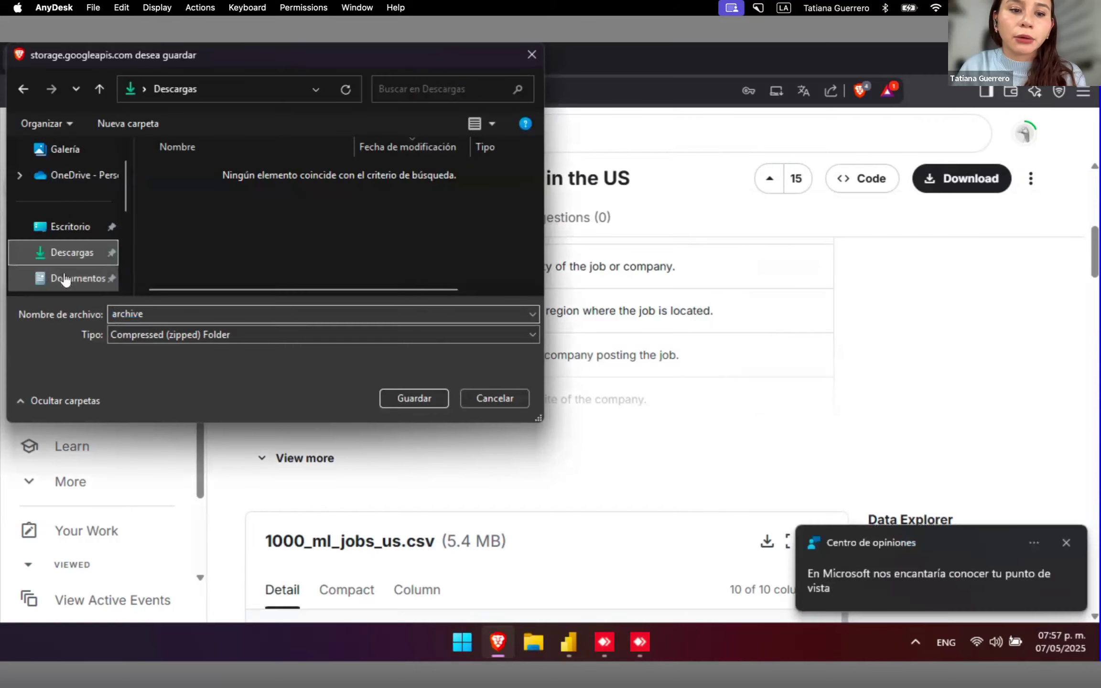
pyautogui.click(416, 396)
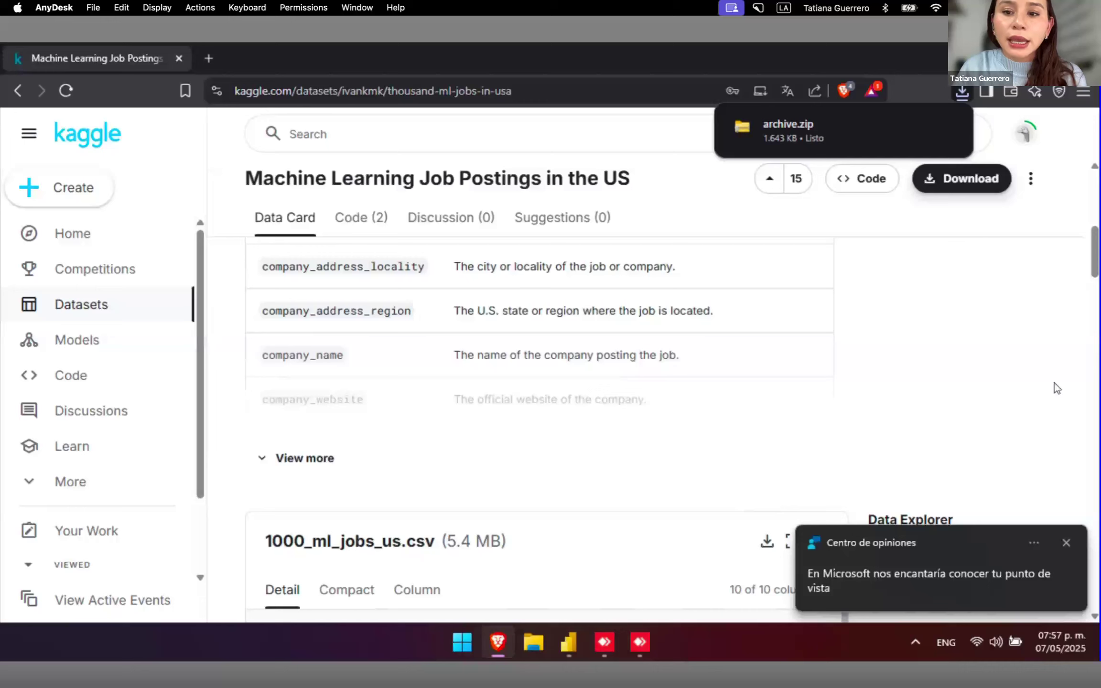
pyautogui.click(1066, 544)
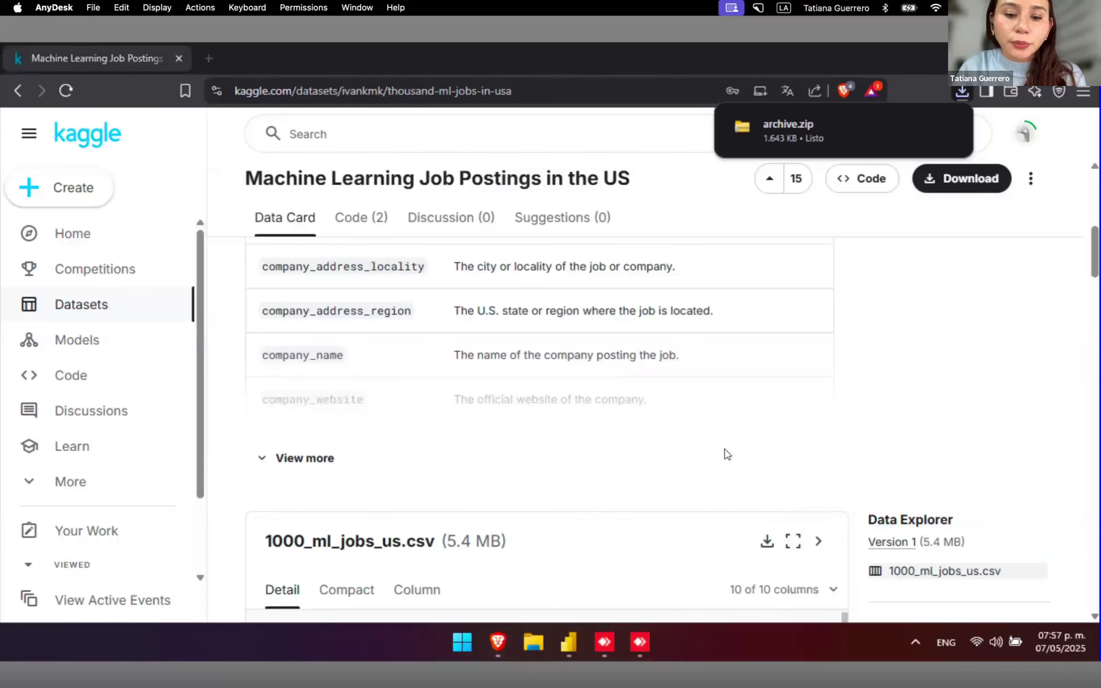
# - Open the downloaded archive from the Descargas folder in File Explorer and locate 1000_ml_jobs_us.csv inside it
pyautogui.scroll(-3, 725, 452)
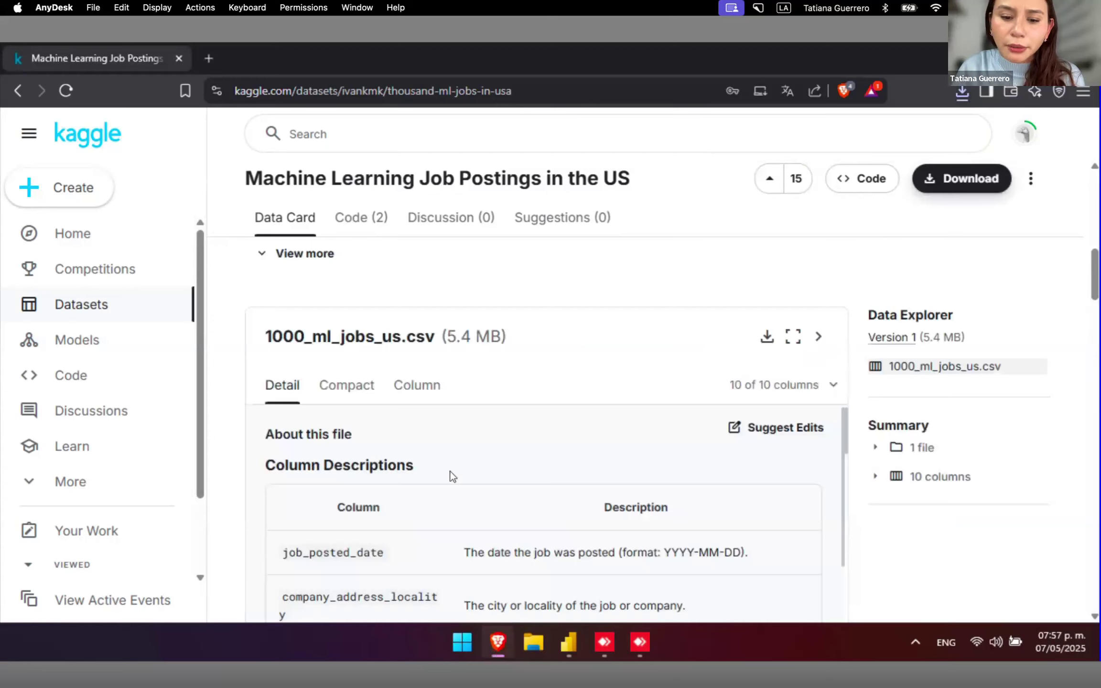
pyautogui.click(531, 640)
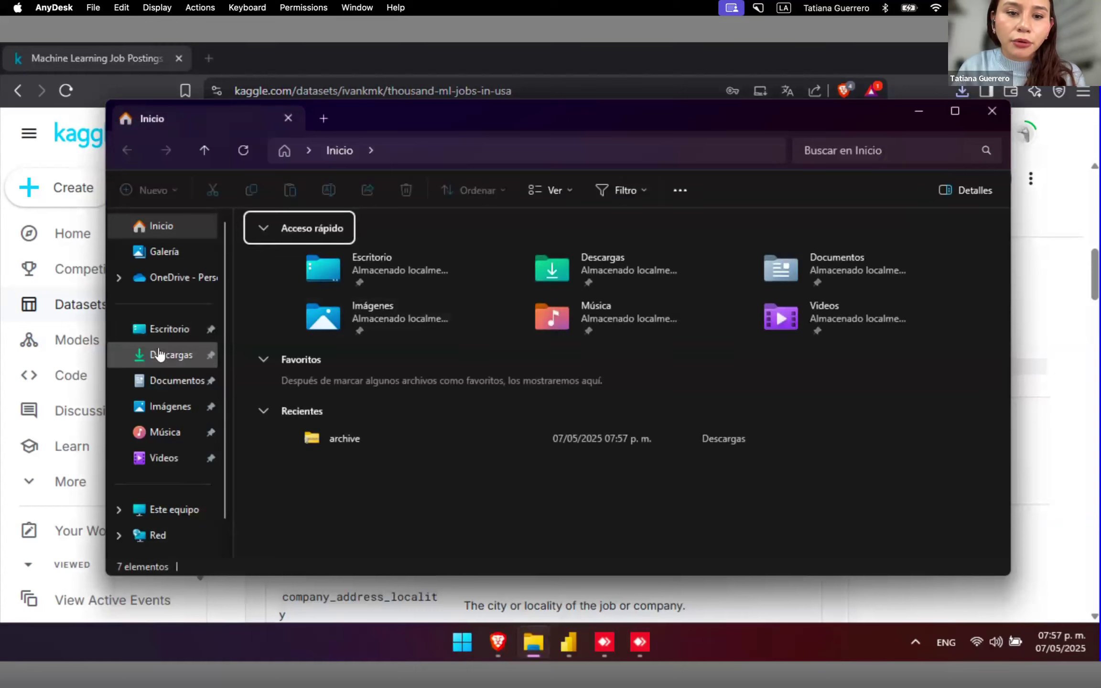
pyautogui.click(159, 354)
pyautogui.doubleClick(319, 263)
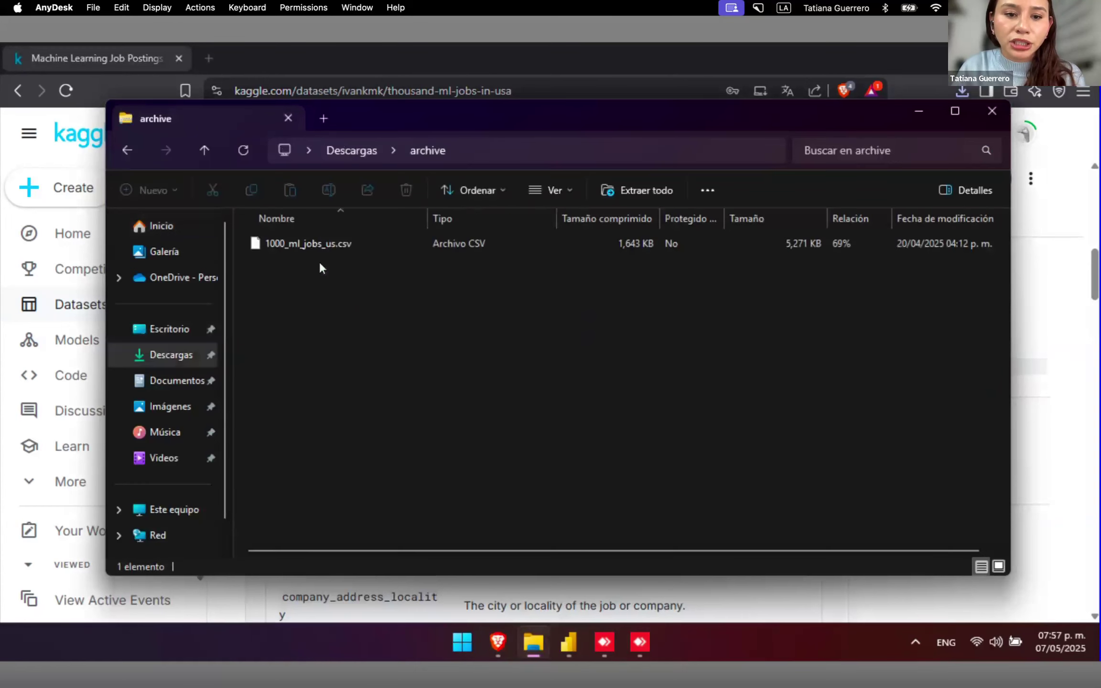
pyautogui.click(299, 243)
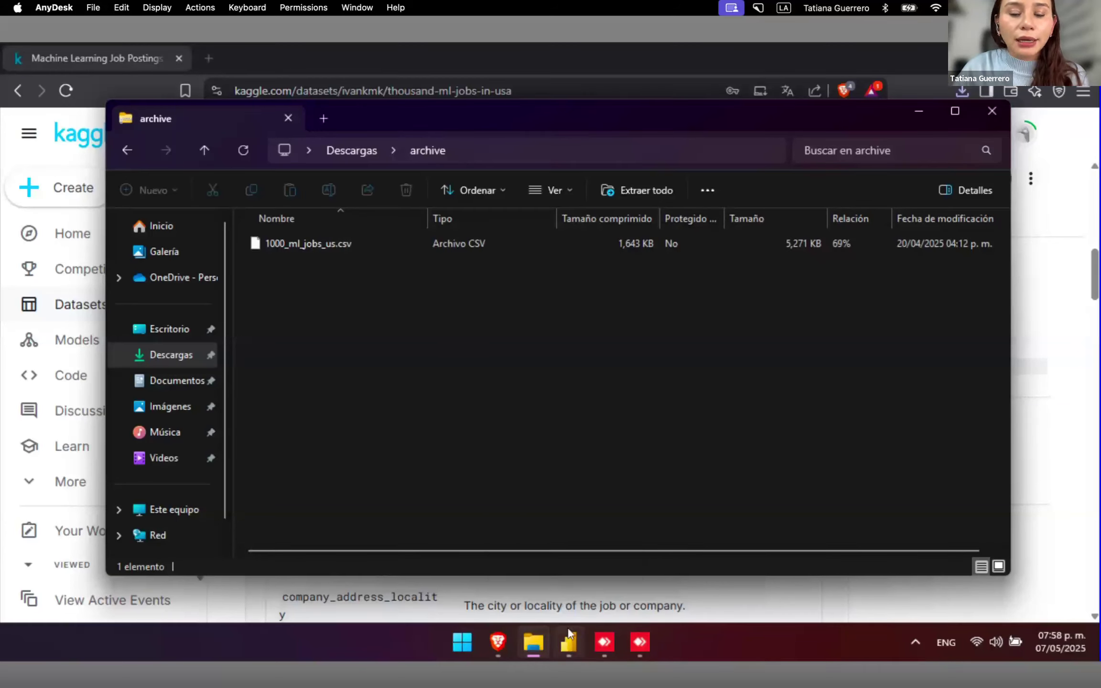
# - Switch to Power BI Desktop and look over the data source, recommended and recent content options on its start screen
pyautogui.moveTo(569, 636)
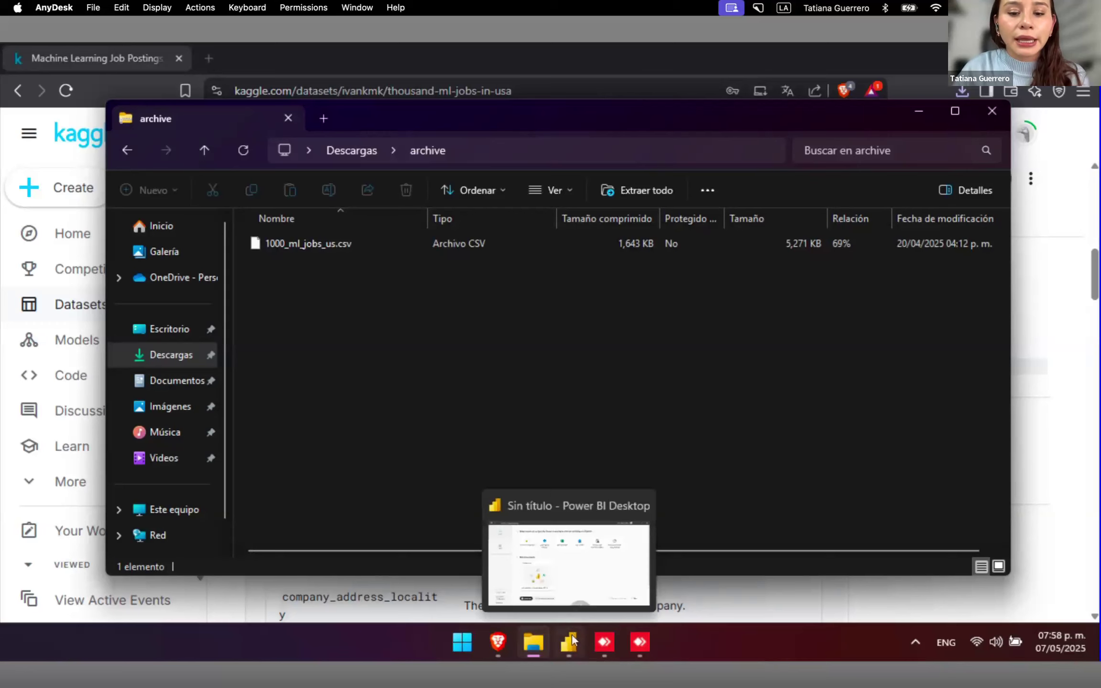
pyautogui.click(581, 601)
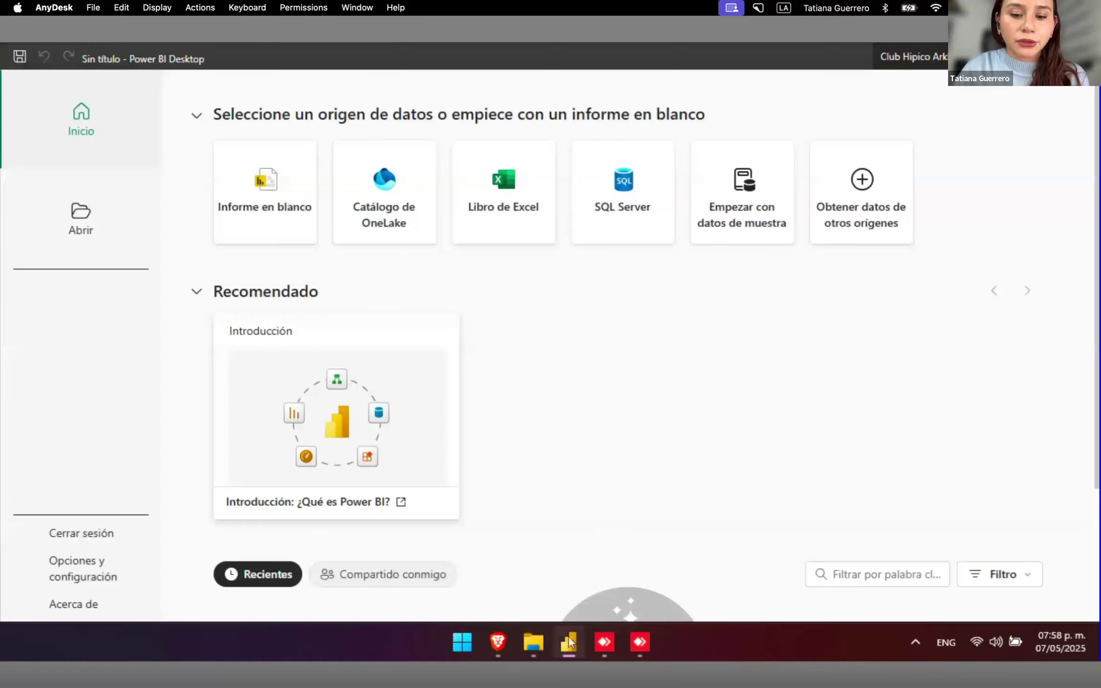
pyautogui.moveTo(568, 638)
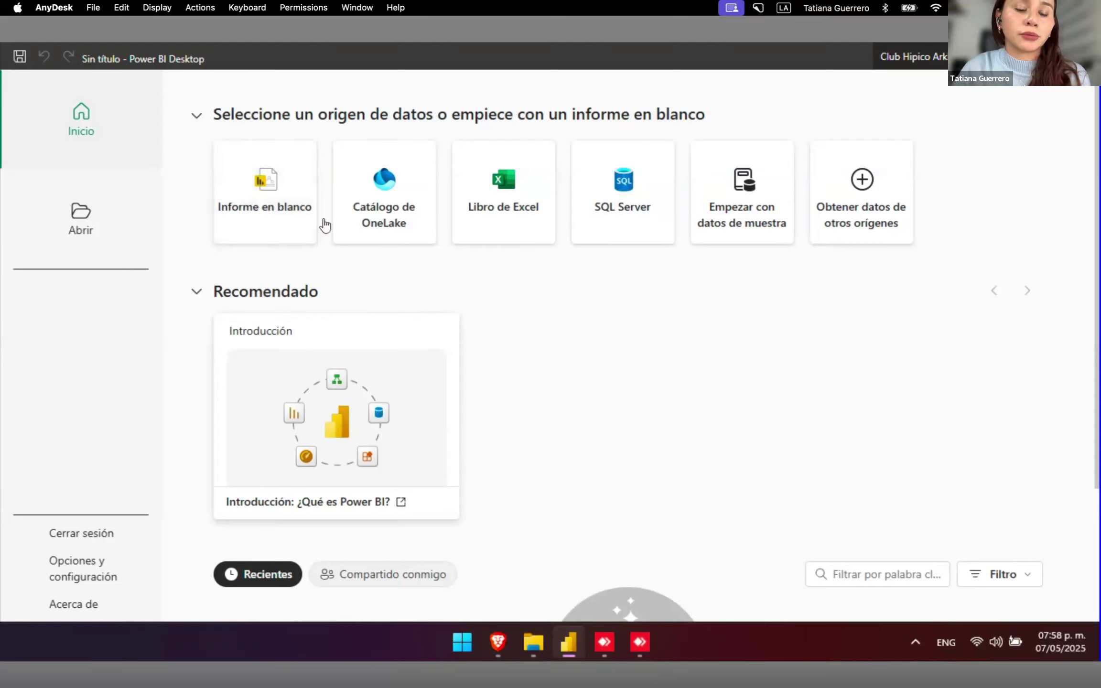
pyautogui.scroll(-3, 470, 325)
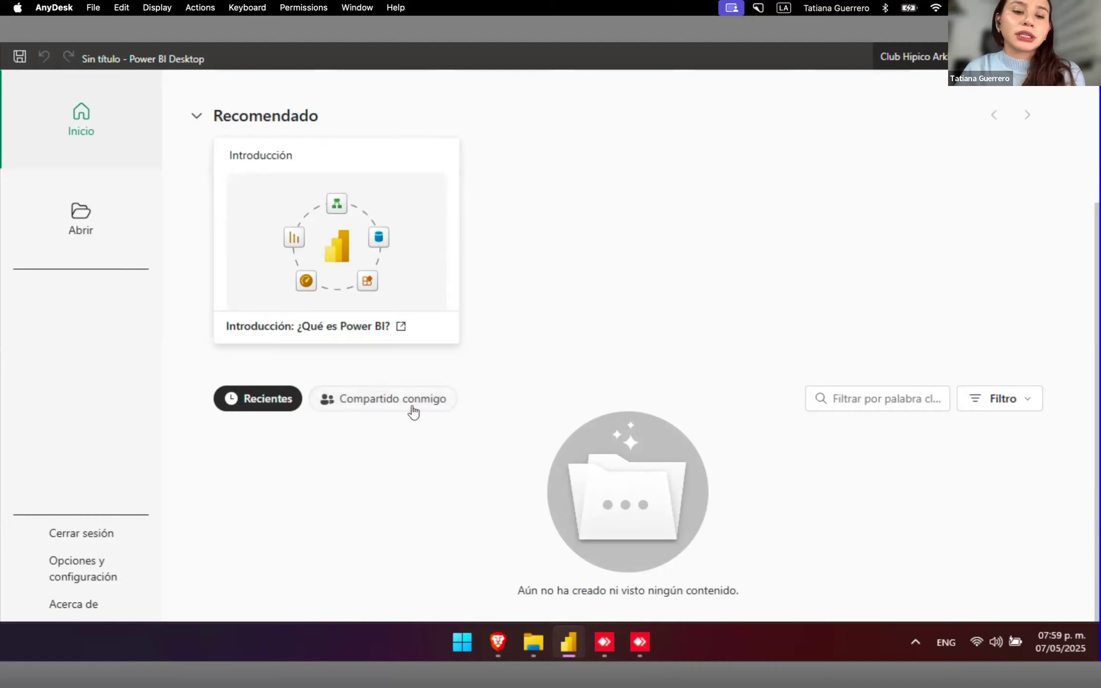
pyautogui.scroll(3, 254, 472)
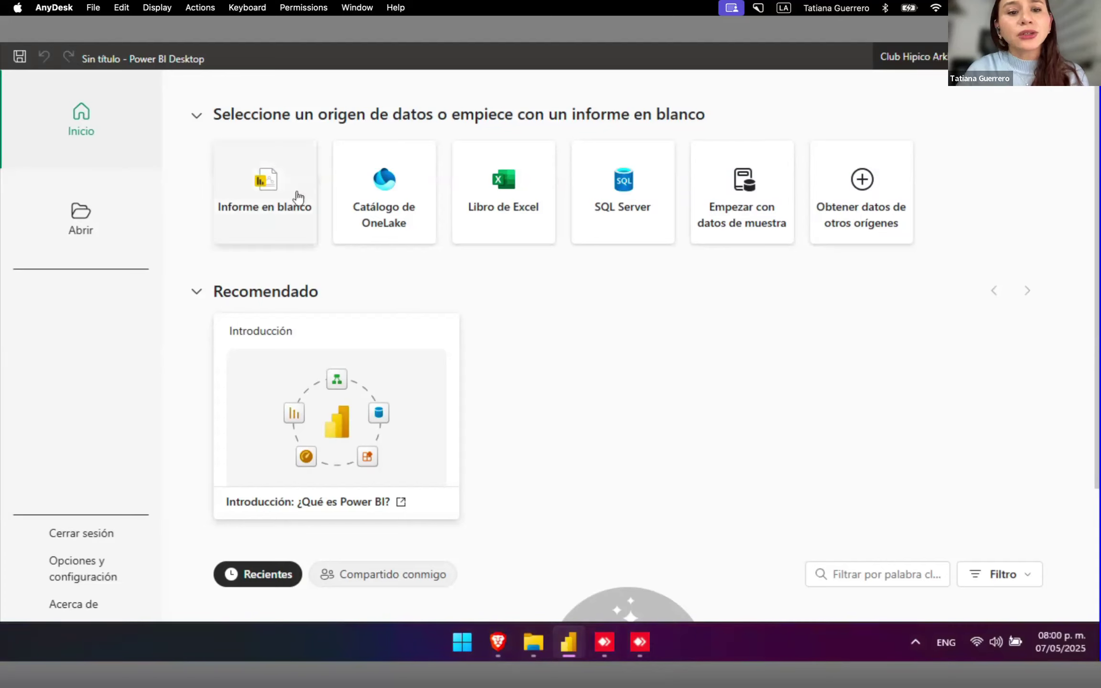
# - Create a blank report and close the dark mode announcement and the Direct Lake semantic model tip
pyautogui.click(284, 167)
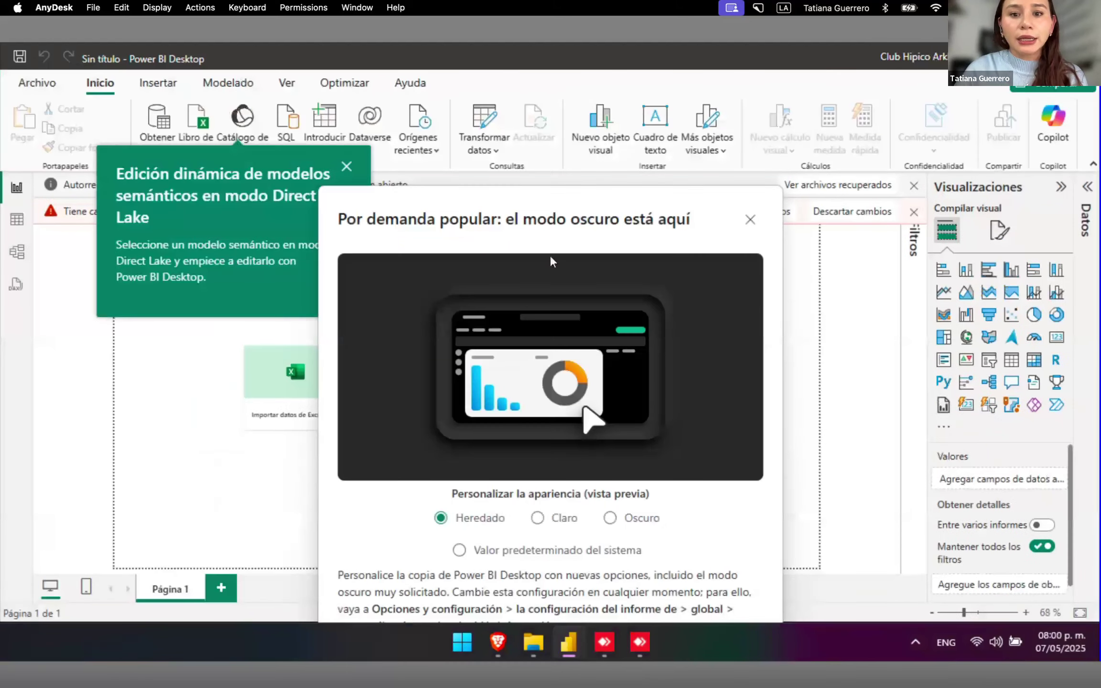
pyautogui.click(746, 222)
pyautogui.click(347, 167)
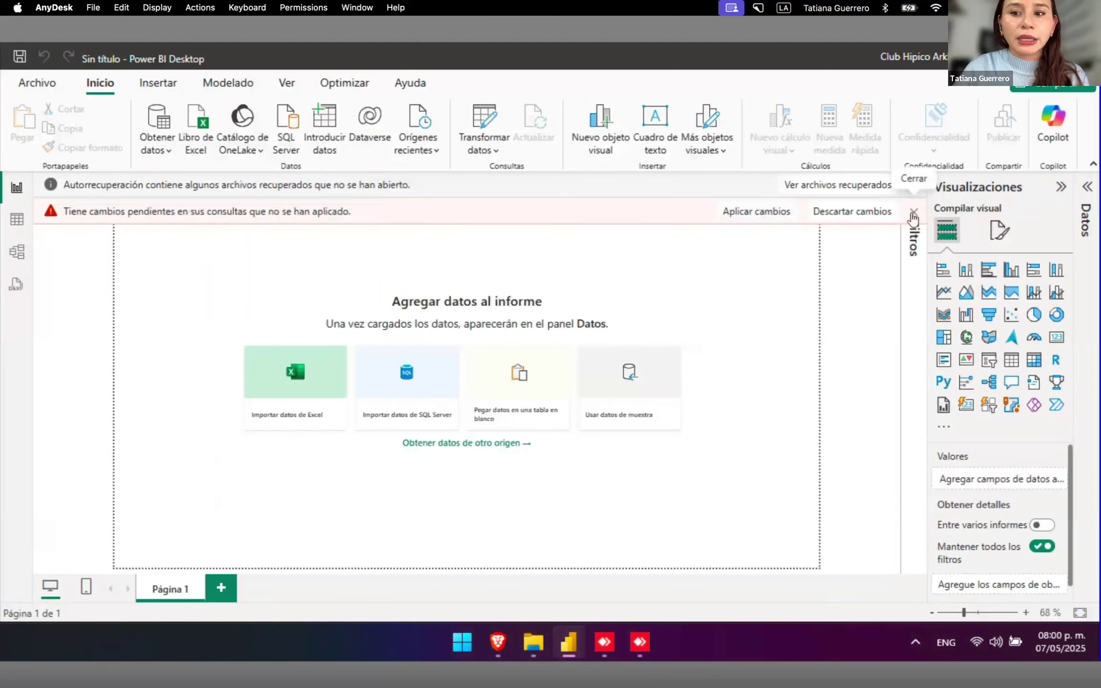
# - Dismiss the pending query changes and autorecovery notices, choosing to view the recovered files later
pyautogui.click(914, 214)
pyautogui.click(913, 185)
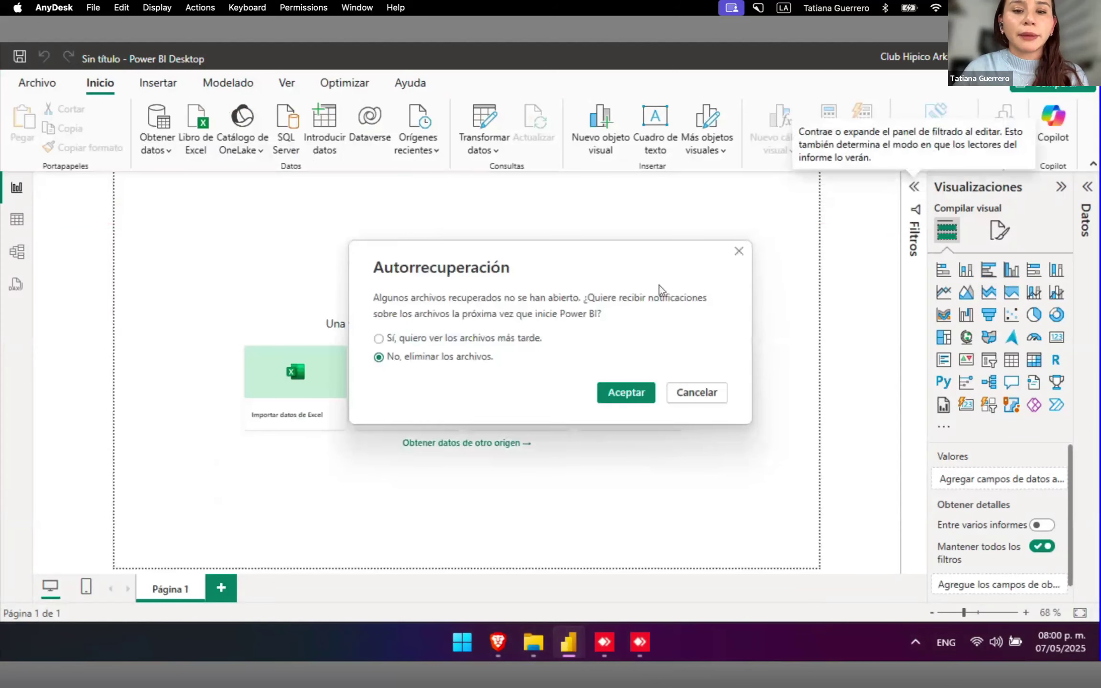
pyautogui.click(379, 338)
pyautogui.click(623, 393)
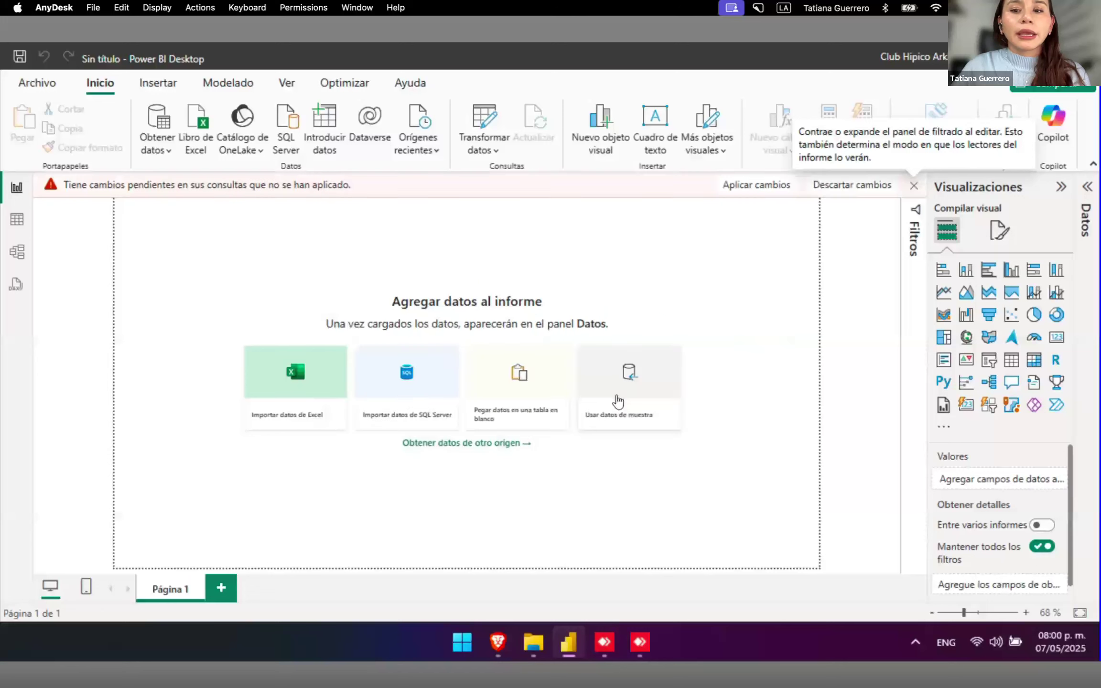
pyautogui.click(913, 186)
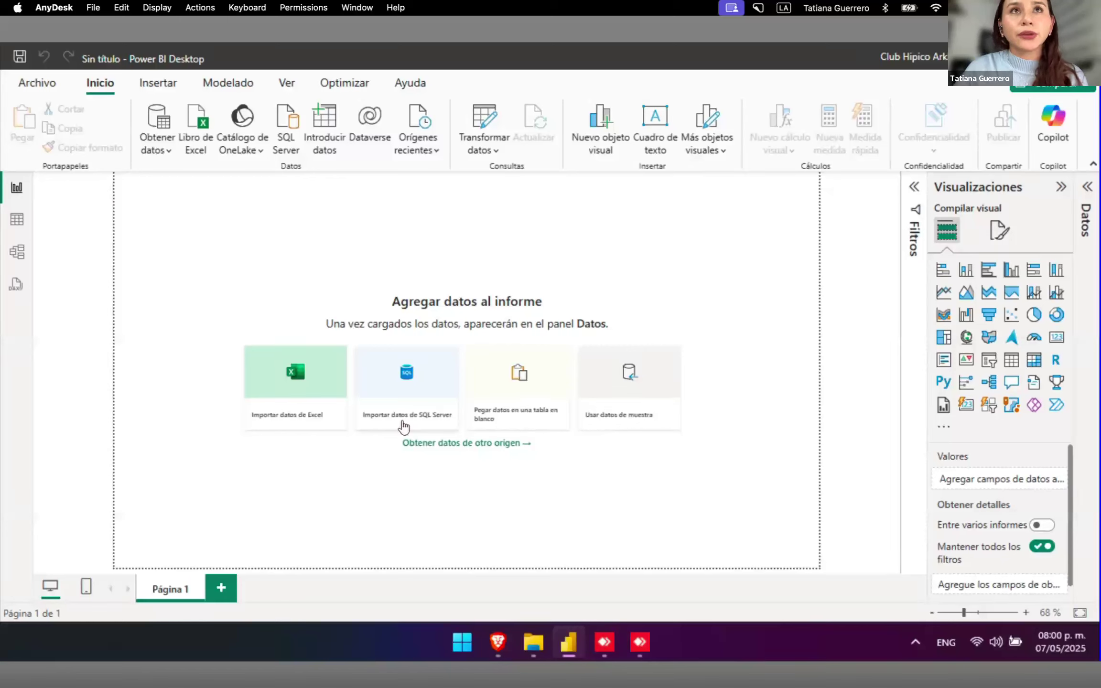
# - Switch to the slide presentation in Brave, advance to the "¿Qué es Power Query?" slide and return to the AnyDesk session
pyautogui.moveTo(471, 683)
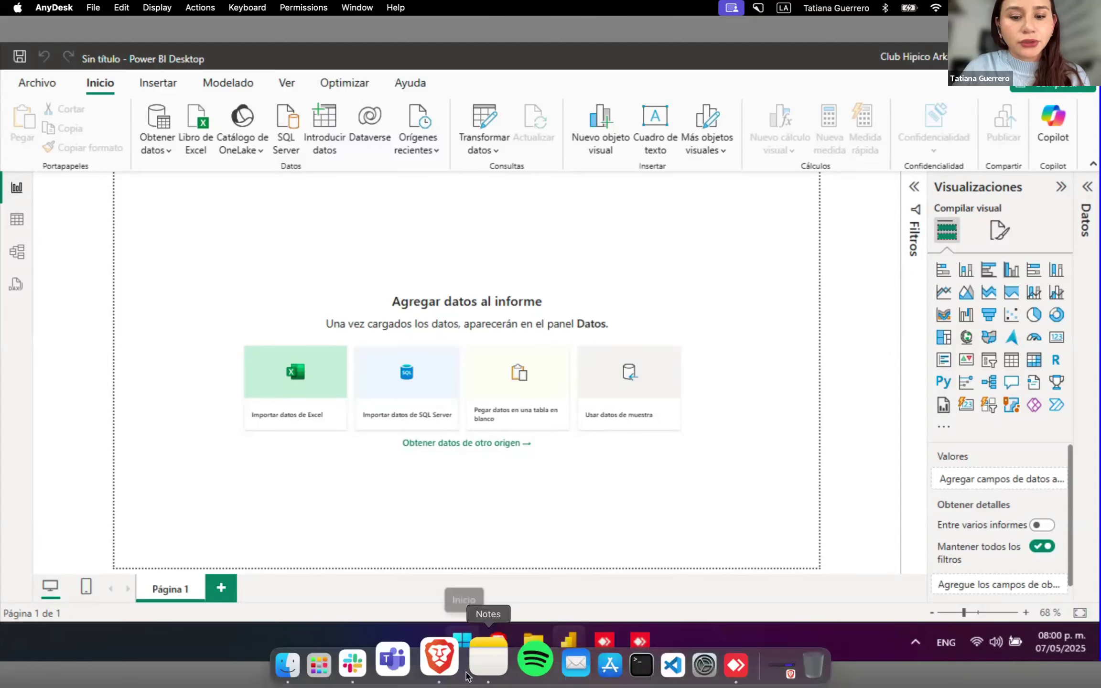
pyautogui.click(454, 662)
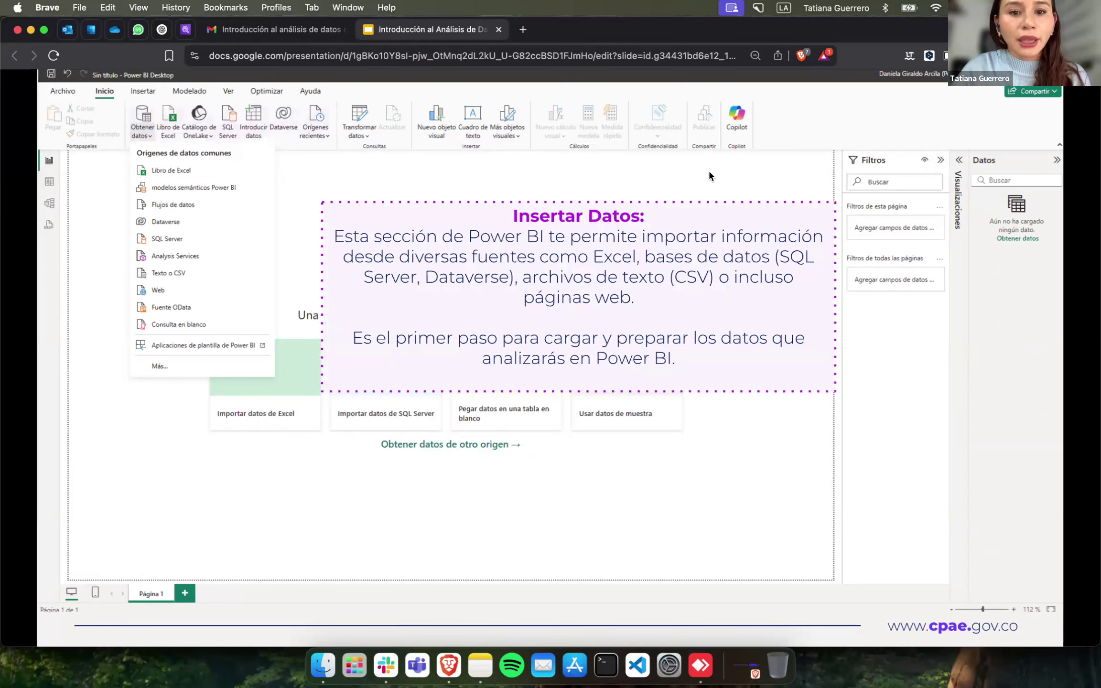
pyautogui.press('Right')
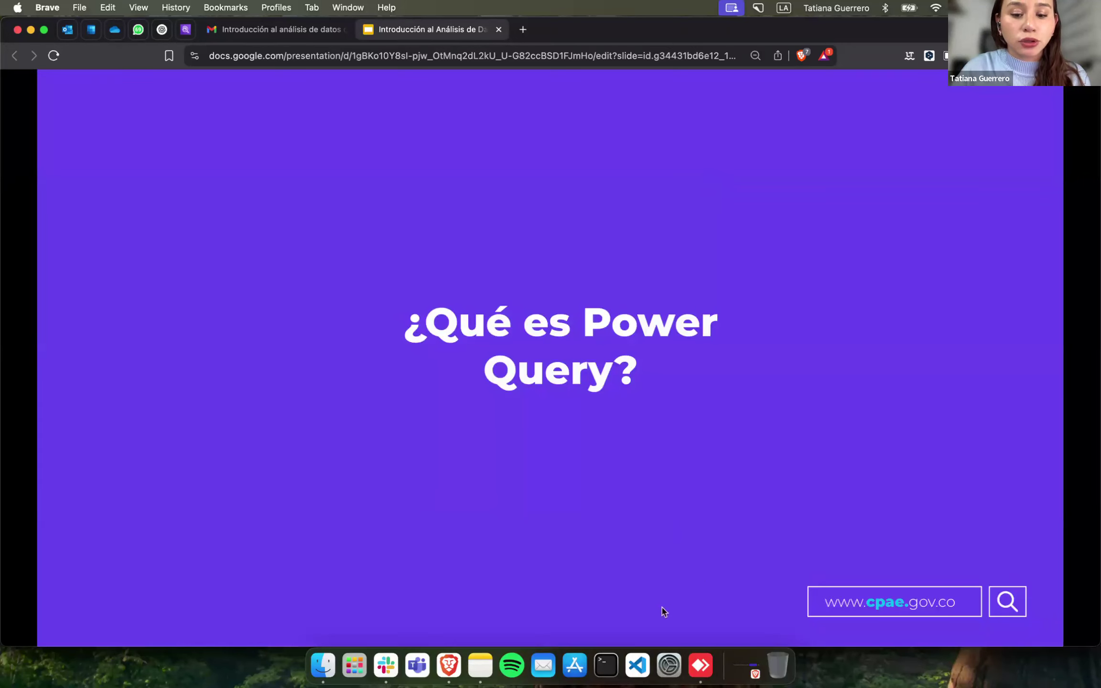
pyautogui.click(700, 665)
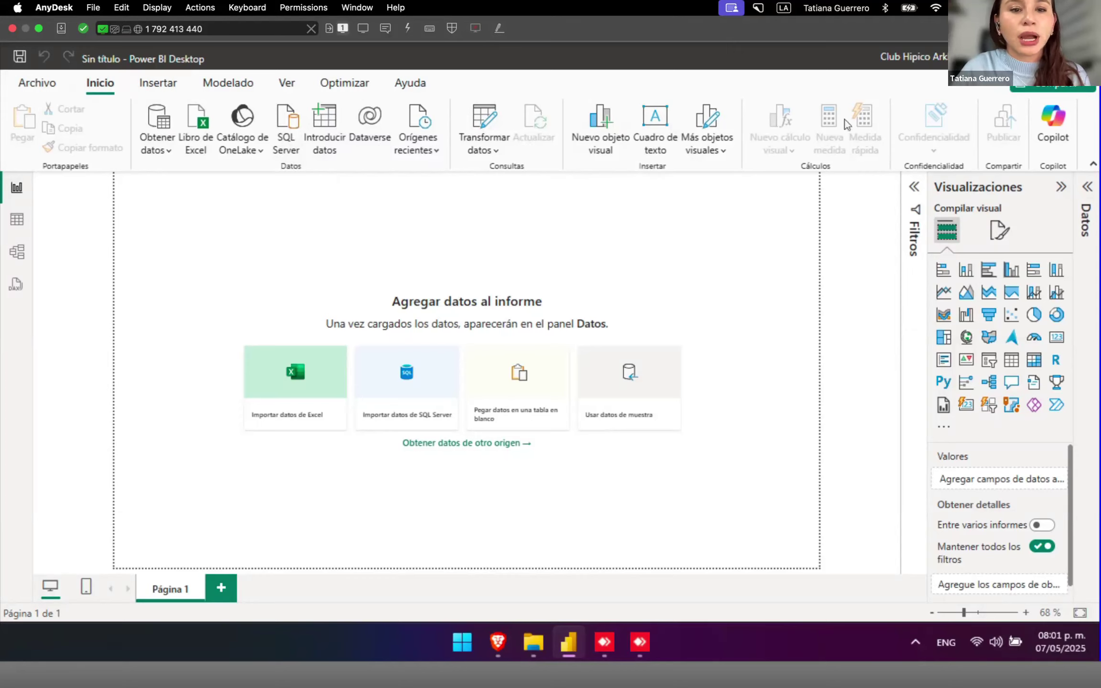
# - Look over the Insertar, Modelado, Ver, Optimizar and Ayuda command groups and return to the Inicio commands
pyautogui.click(155, 86)
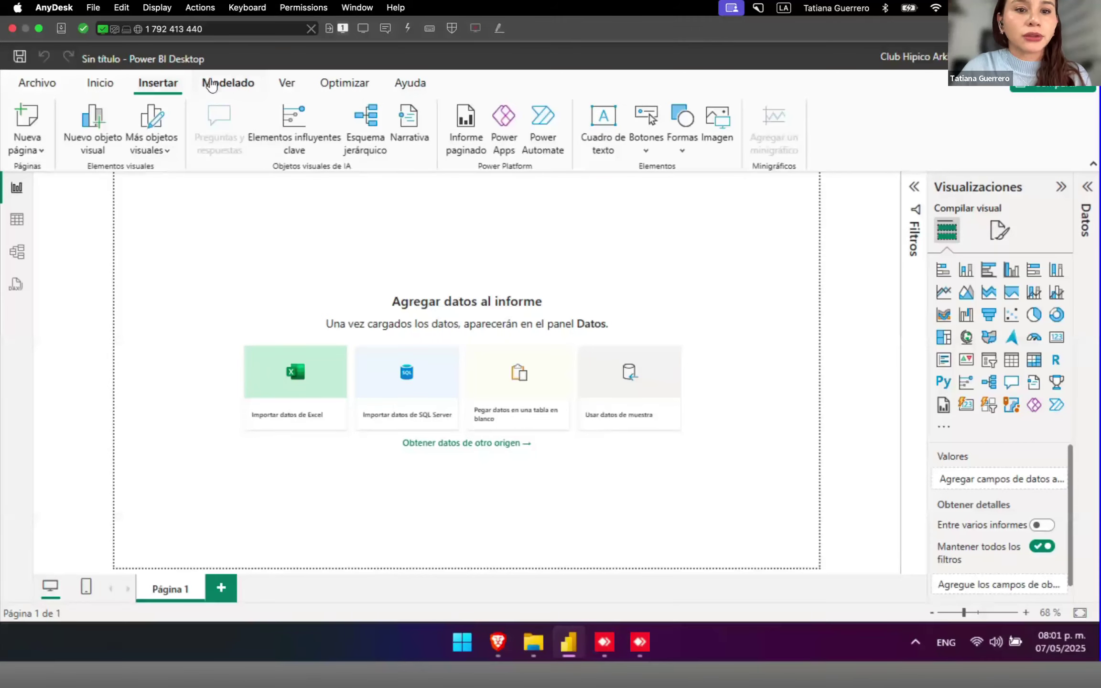
pyautogui.click(212, 86)
pyautogui.click(287, 84)
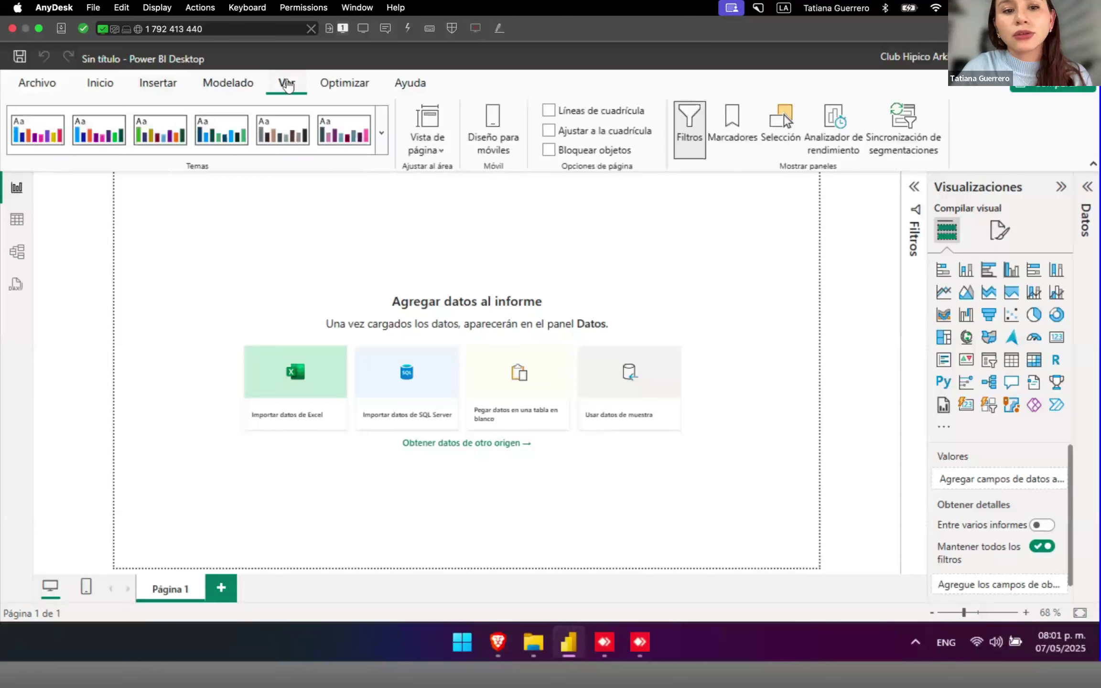
pyautogui.click(355, 86)
pyautogui.click(406, 87)
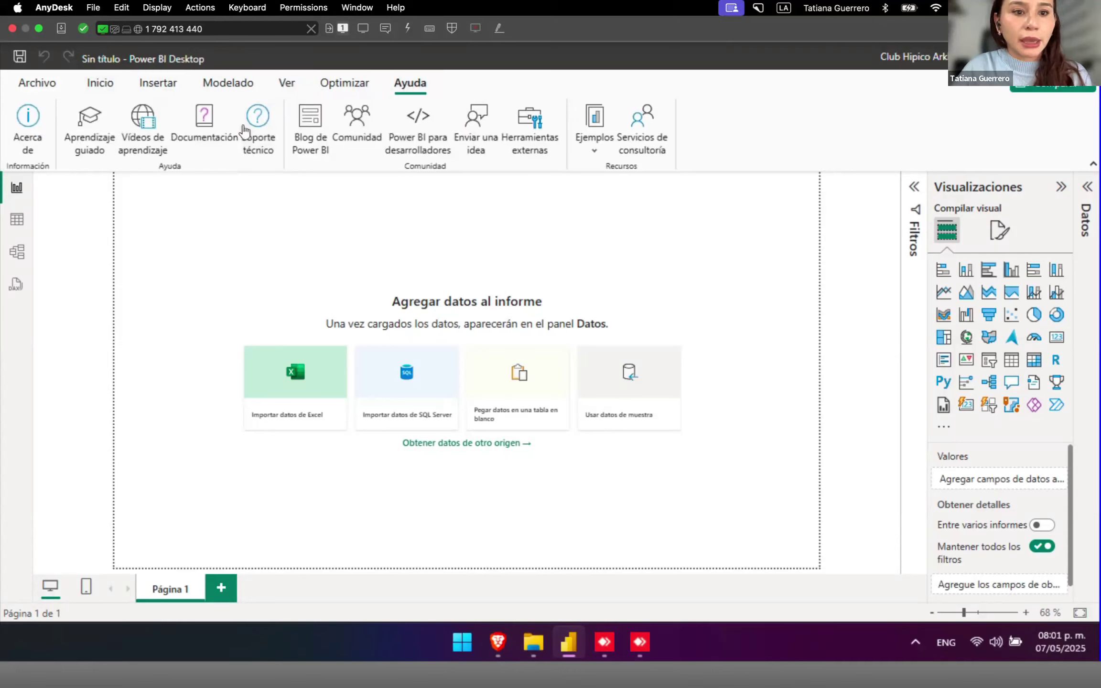
pyautogui.click(98, 88)
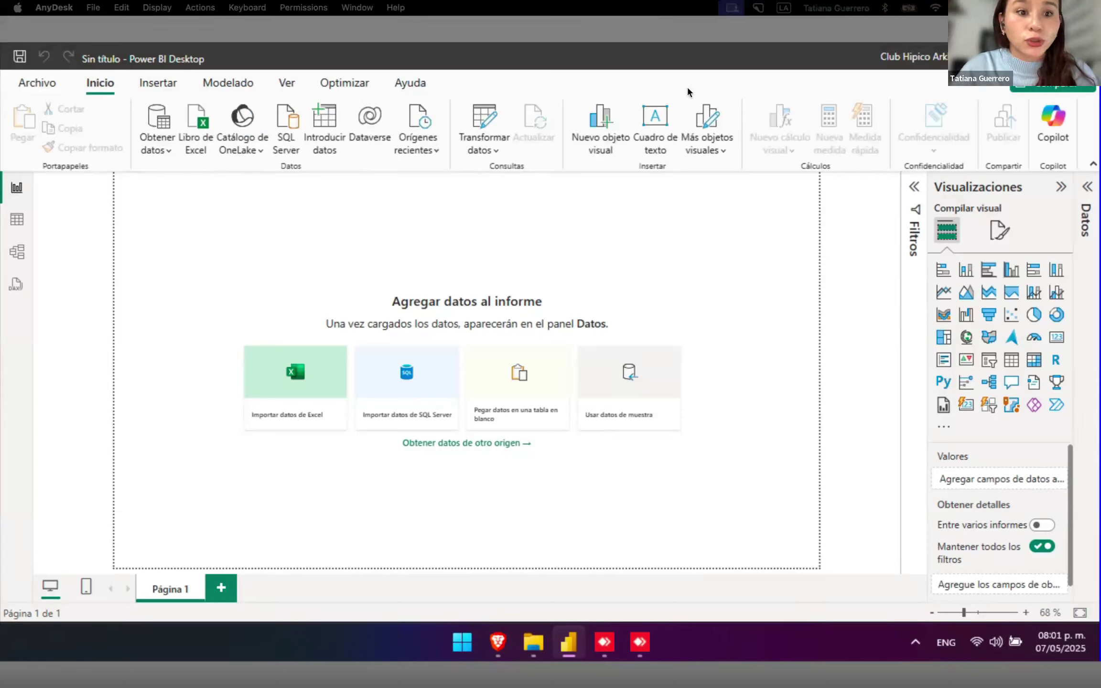
# - Start importing data from a Texto o CSV source and browse to the Descargas folder
pyautogui.click(153, 152)
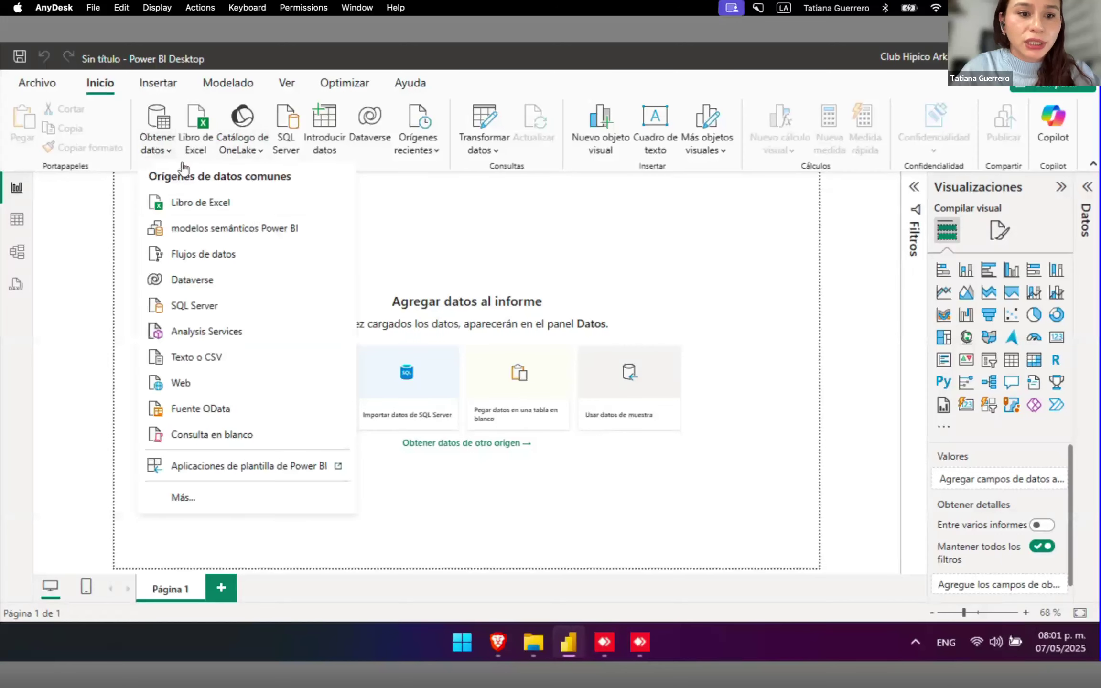
pyautogui.click(248, 354)
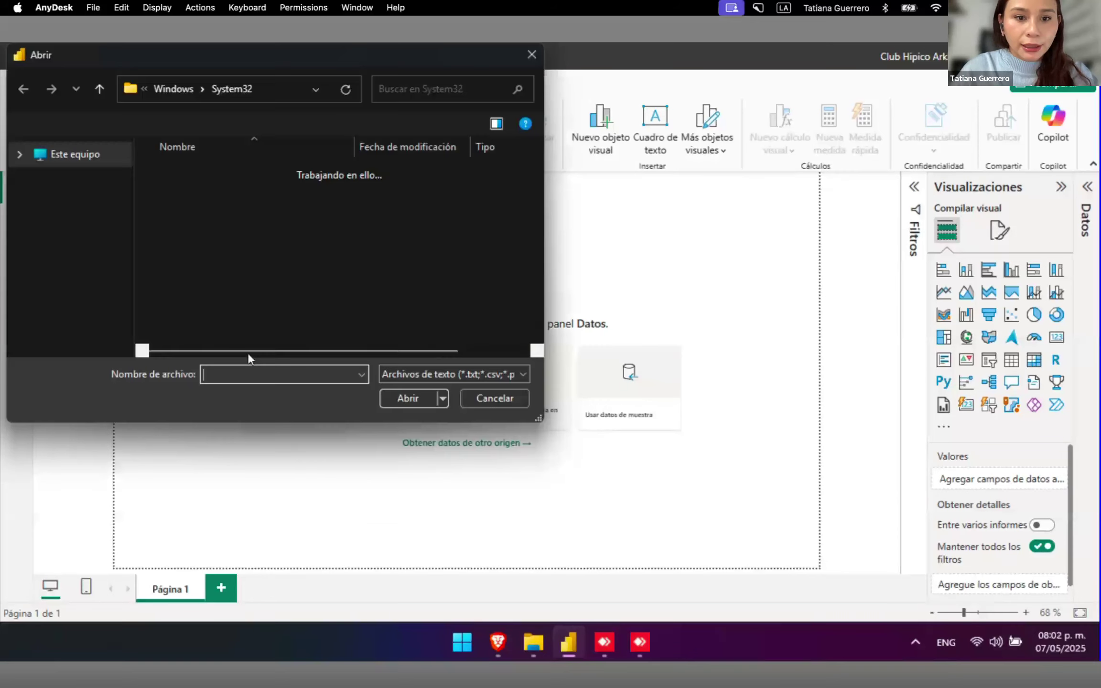
pyautogui.click(69, 150)
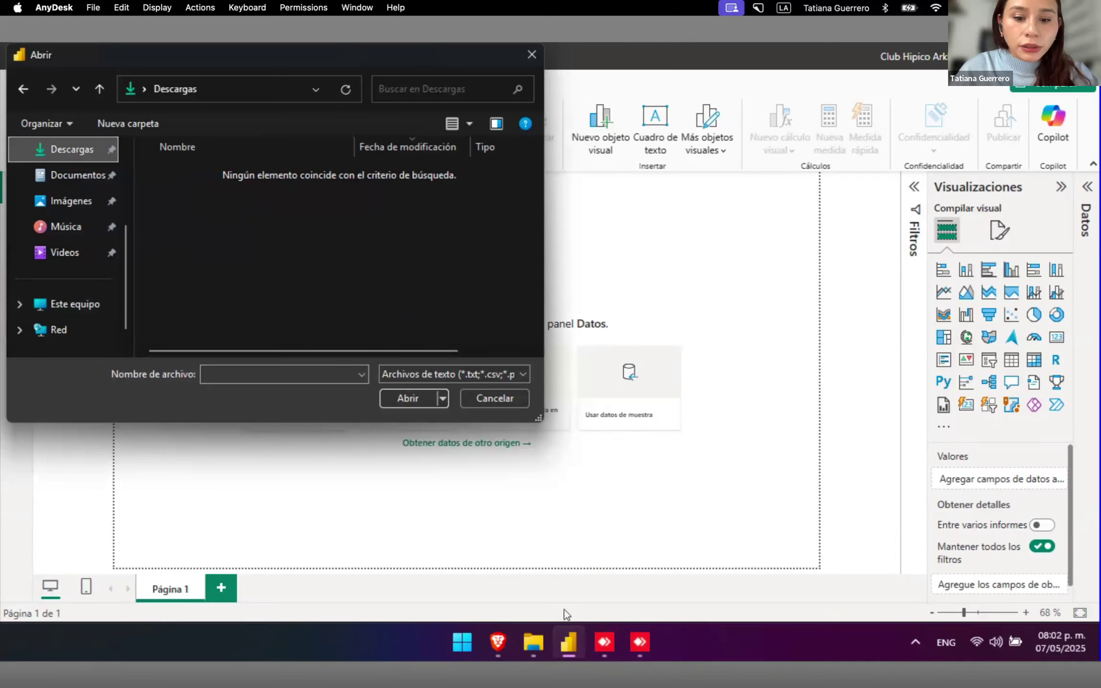
# - Switch to File Explorer, extract the compressed archive in Descargas to its default archive folder and locate that folder in Descargas
pyautogui.click(526, 646)
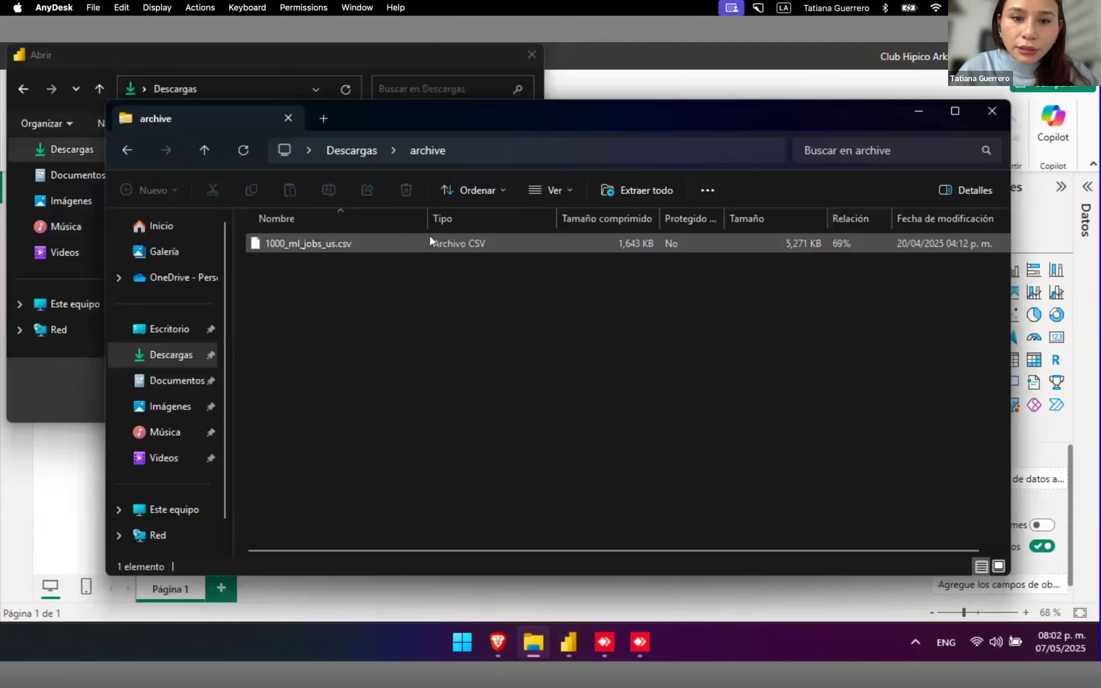
pyautogui.click(201, 359)
pyautogui.click(381, 262)
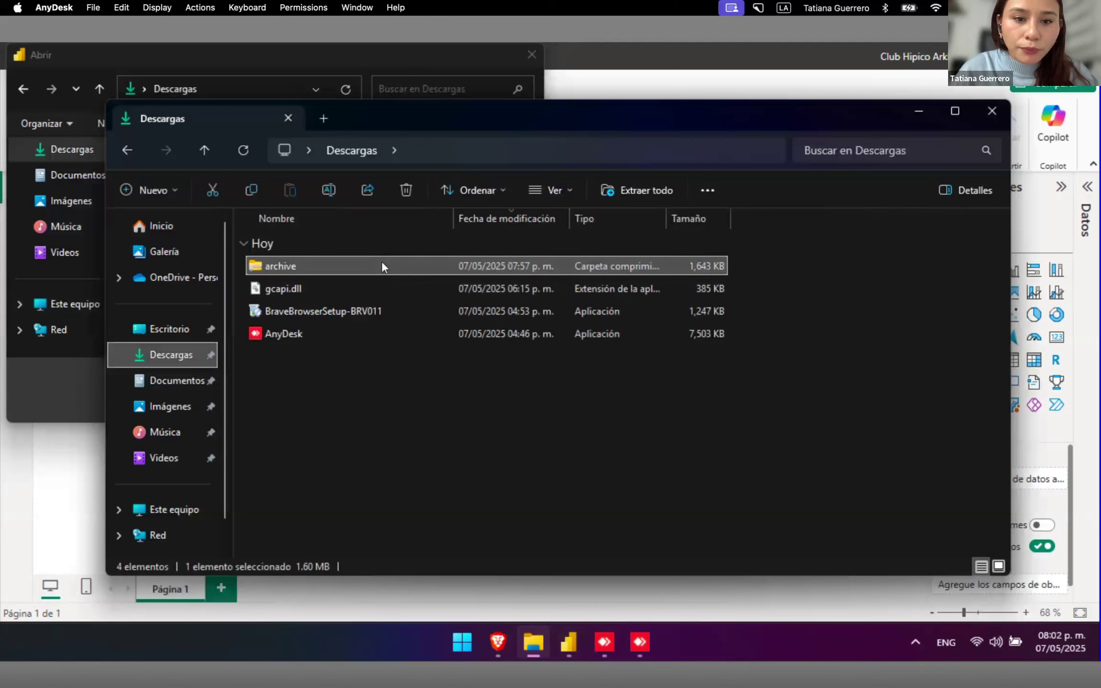
pyautogui.rightClick(381, 262)
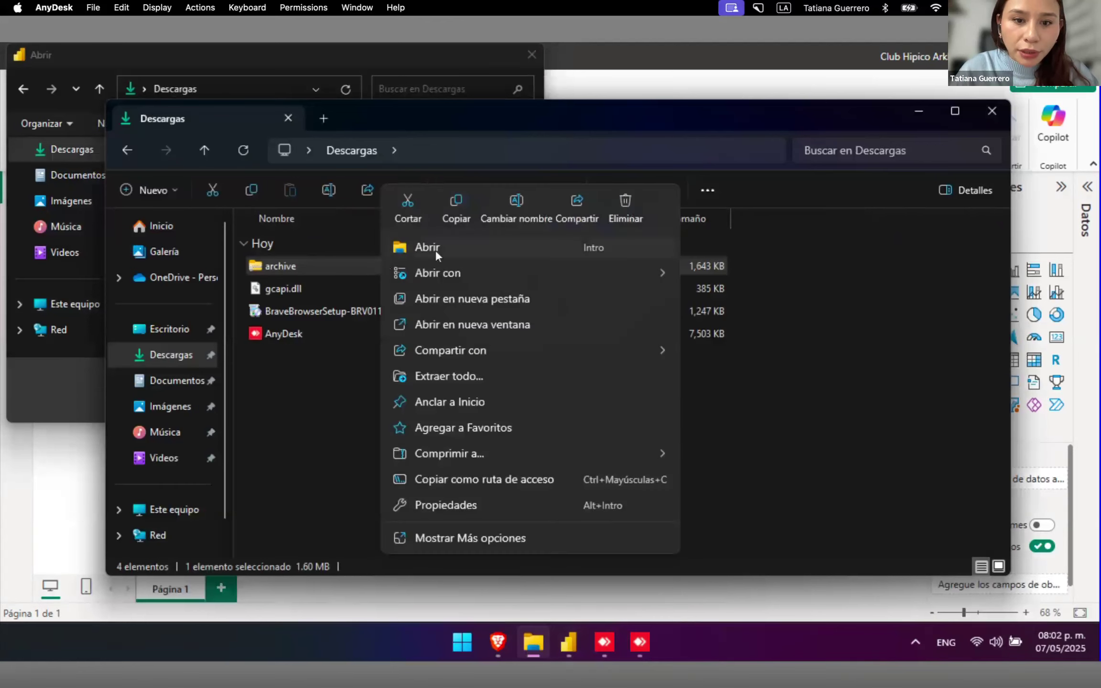
pyautogui.click(477, 381)
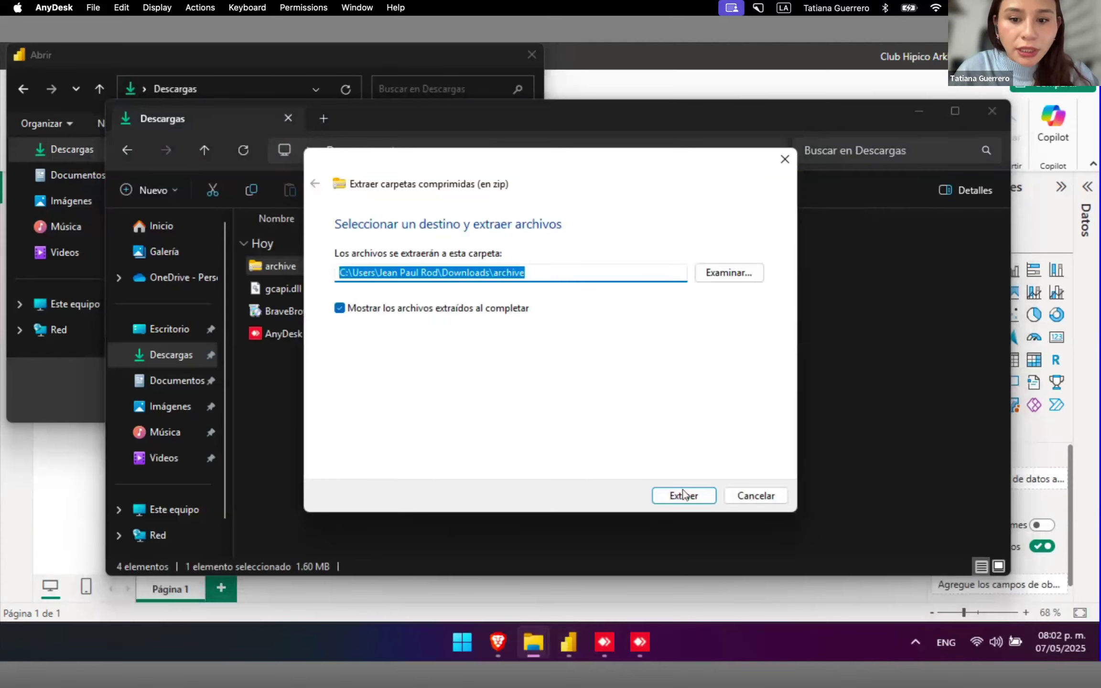
pyautogui.click(683, 494)
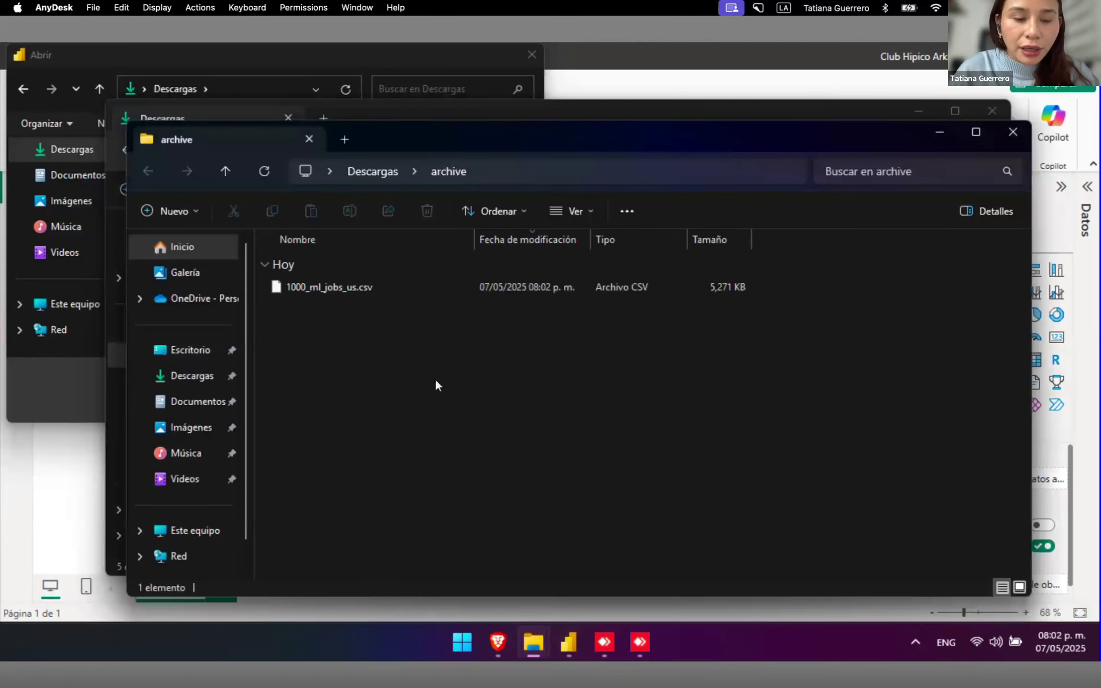
pyautogui.click(192, 376)
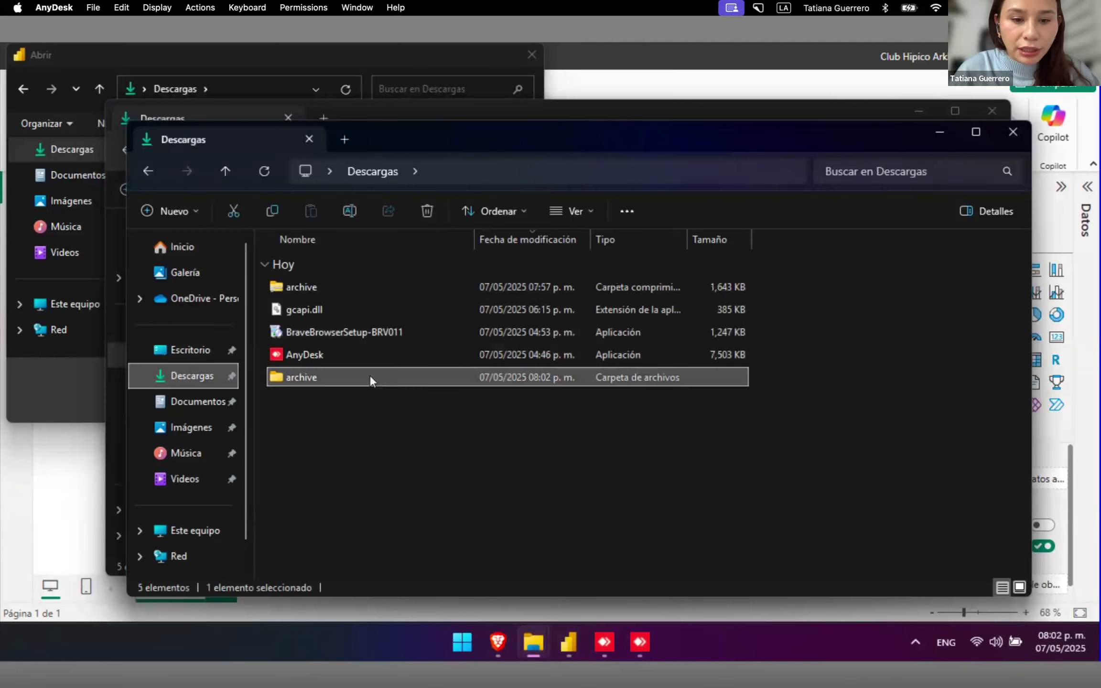
# - Return to the Power BI file selection and open 1000_ml_jobs_us.csv from the extracted archive folder
pyautogui.click(67, 363)
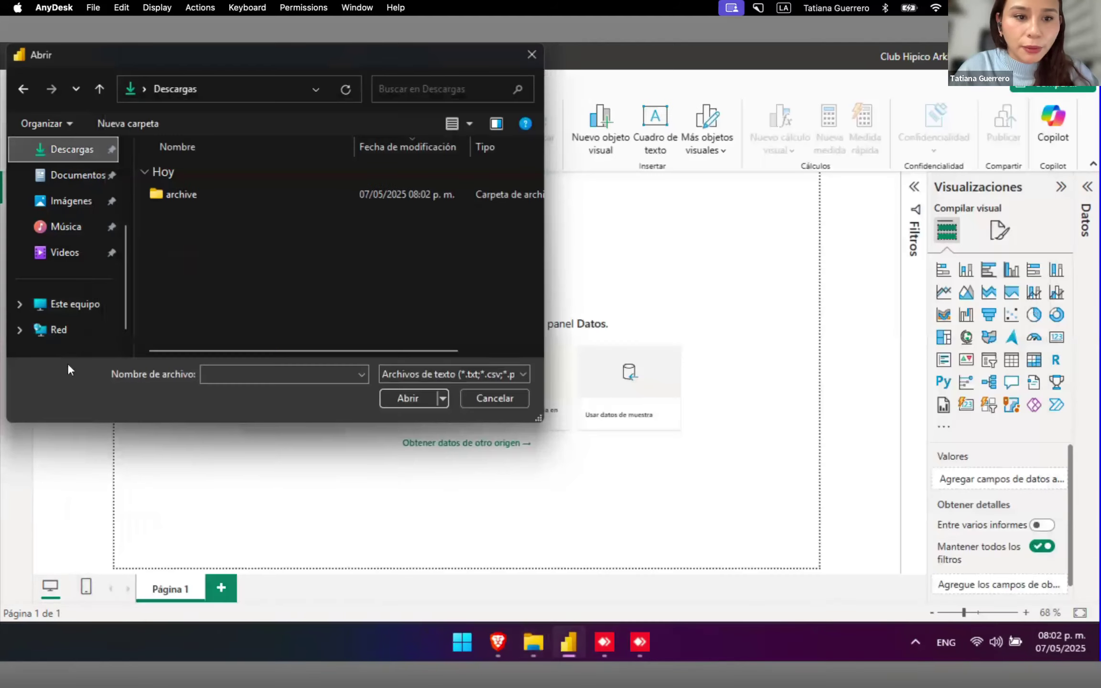
pyautogui.click(216, 193)
pyautogui.doubleClick(215, 194)
pyautogui.click(252, 193)
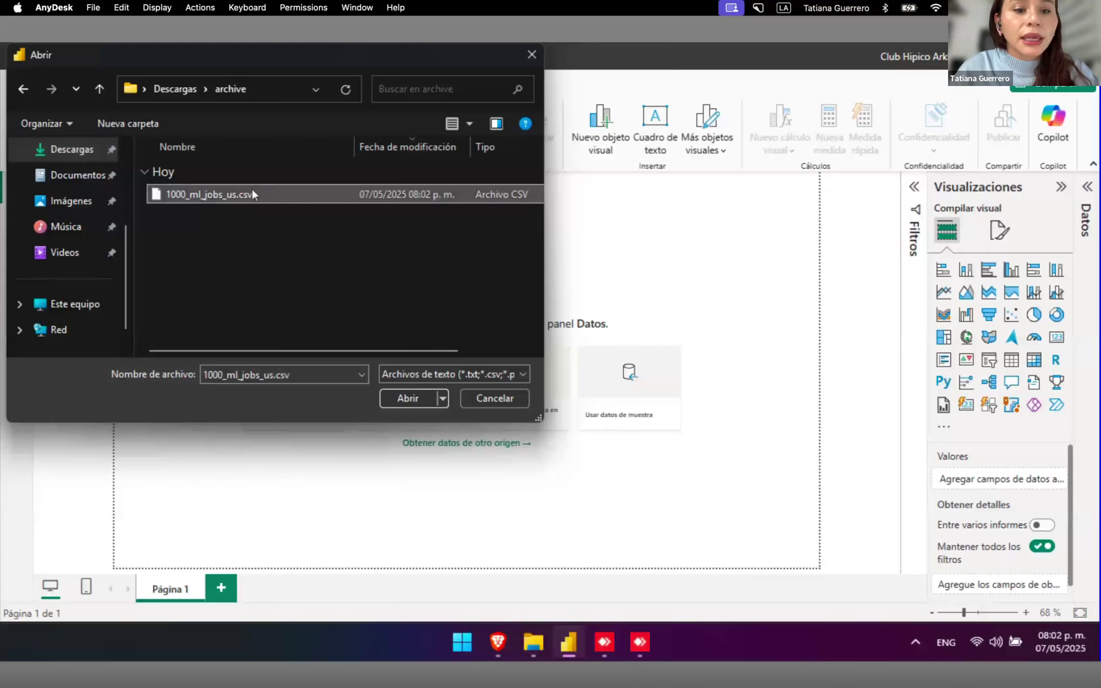
pyautogui.click(416, 396)
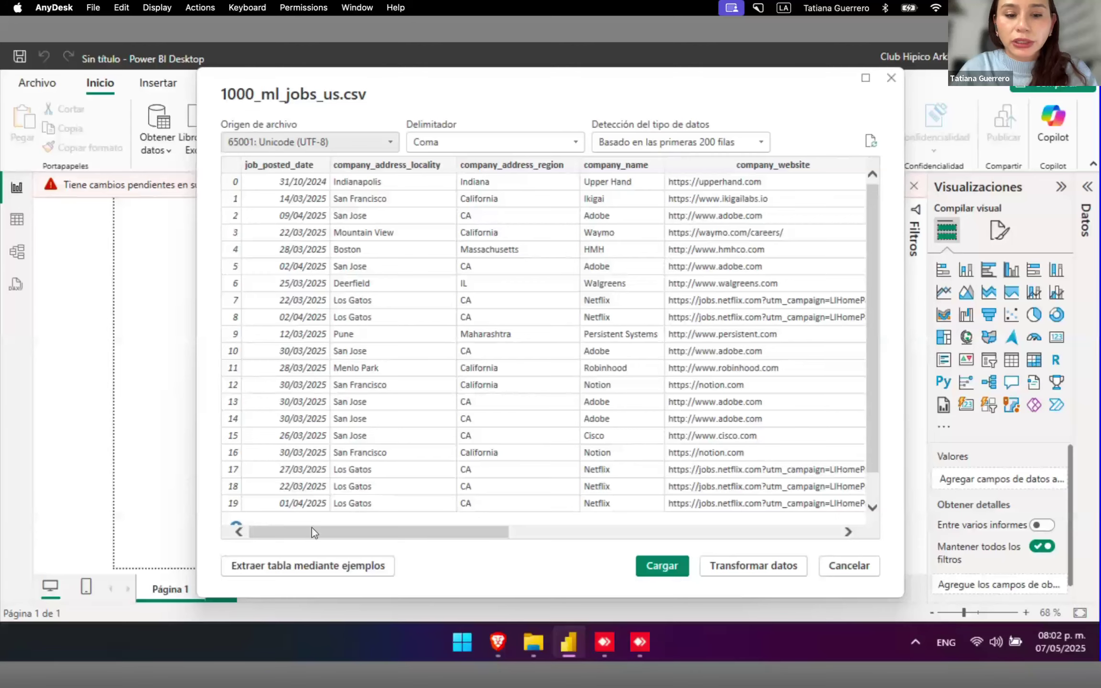
# - Review the columns in the 1000_ml_jobs_us.csv preview through job_title and load the data into the report
pyautogui.moveTo(299, 533); pyautogui.dragTo(188, 482)
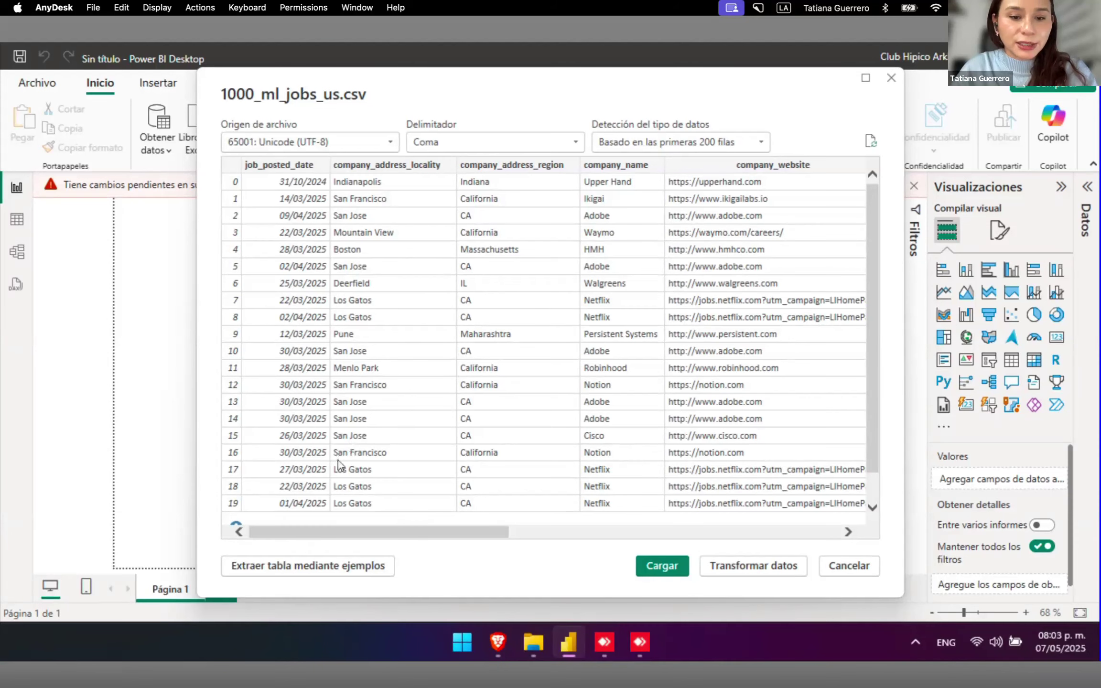
pyautogui.scroll(-1, 422, 450)
pyautogui.hscroll(8, 422, 451)
pyautogui.scroll(1, 423, 450)
pyautogui.hscroll(5, 422, 450)
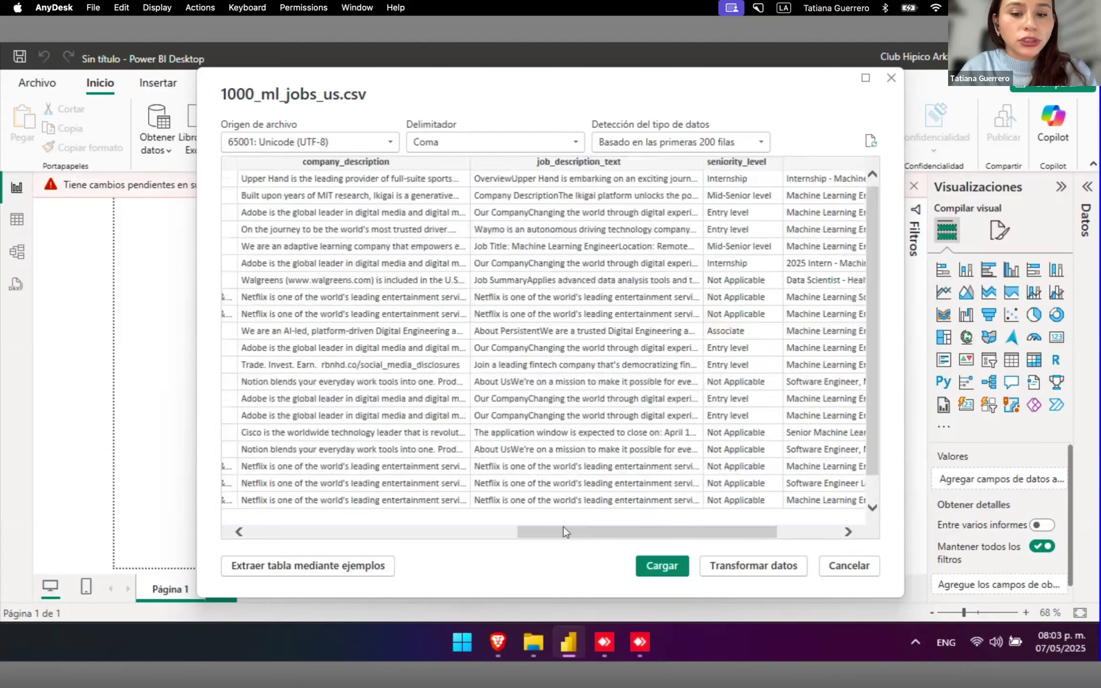
pyautogui.hscroll(2, 533, 553)
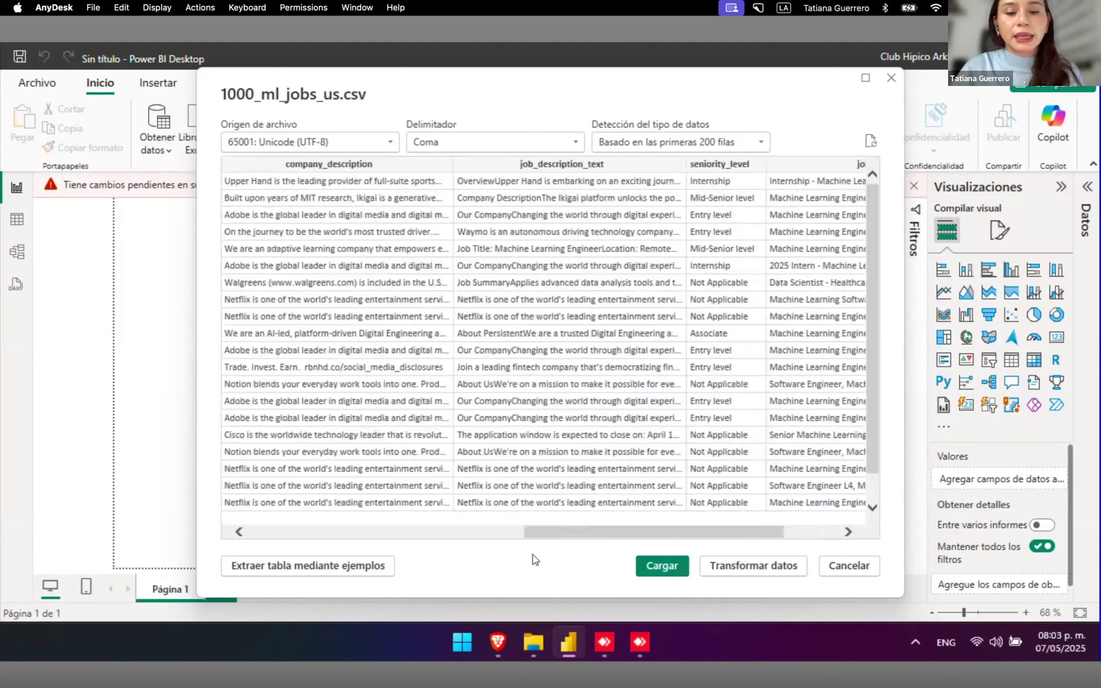
pyautogui.hscroll(4, 558, 486)
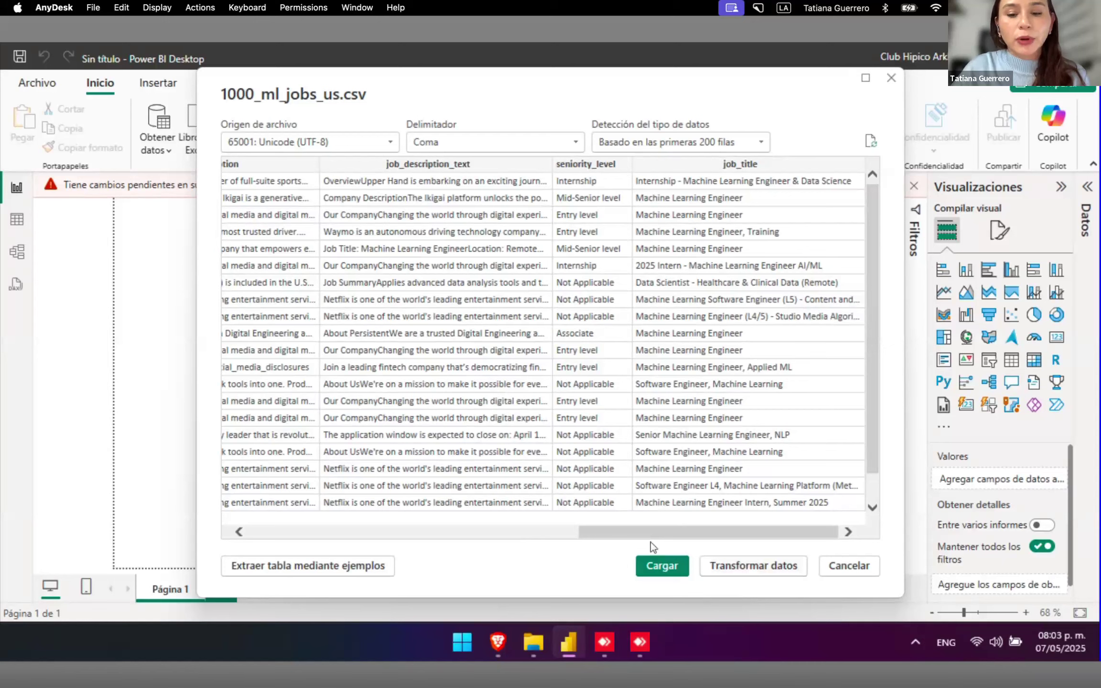
pyautogui.click(668, 566)
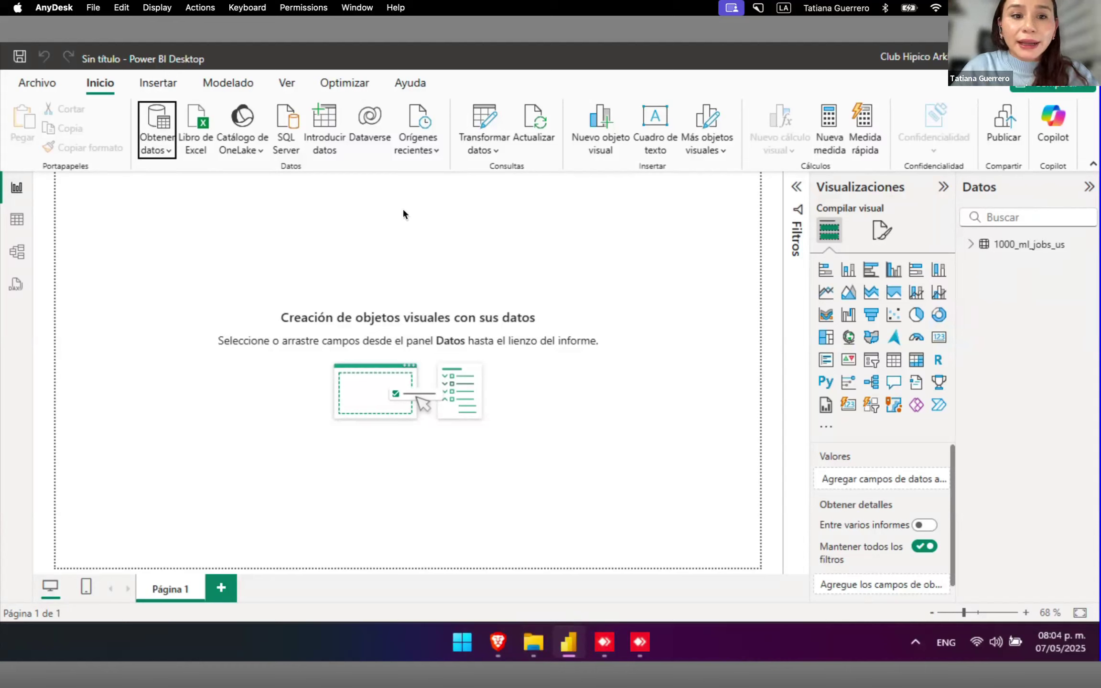
# - Review the common data source options and expand the 1000_ml_jobs_us table to list its fields
pyautogui.click(162, 151)
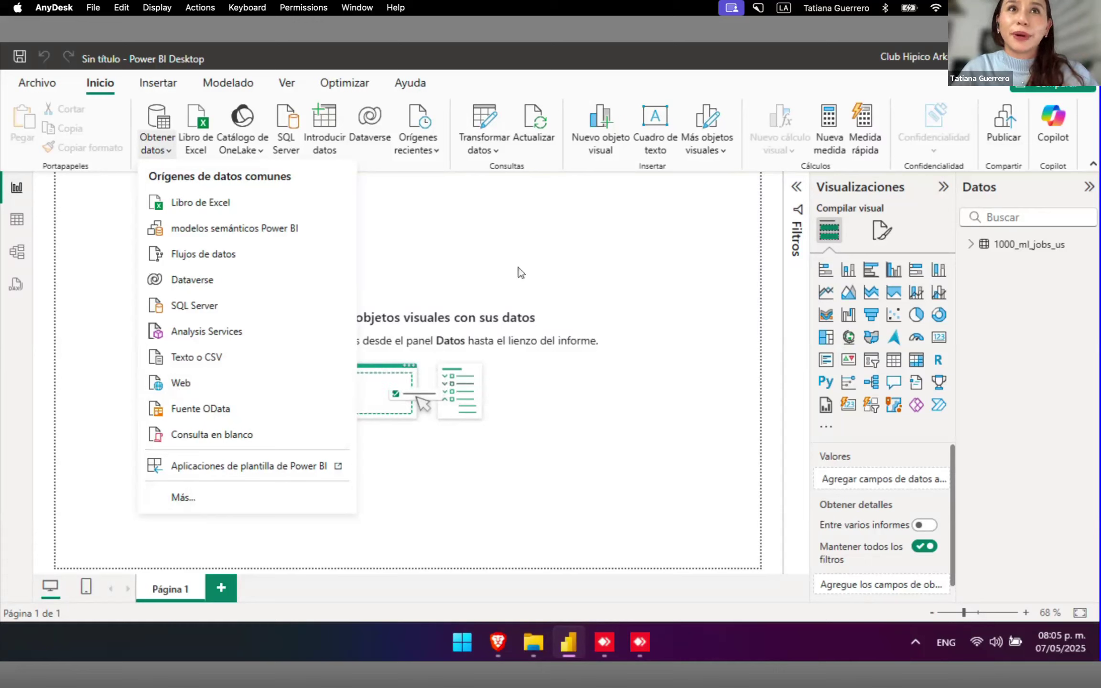
pyautogui.click(508, 233)
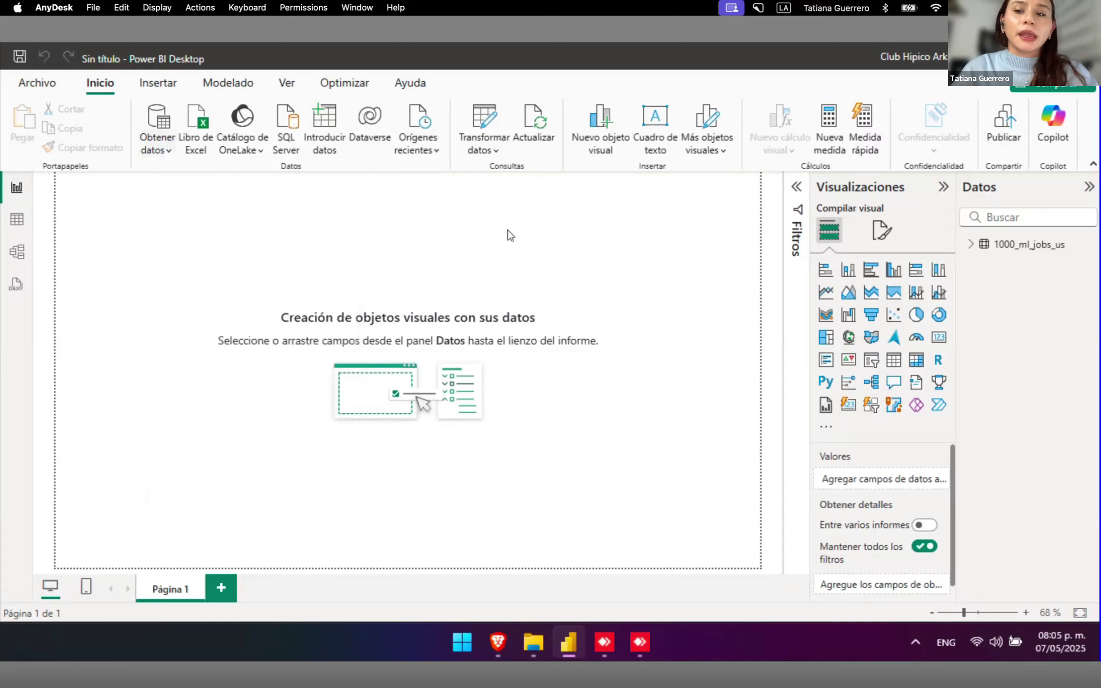
pyautogui.click(970, 245)
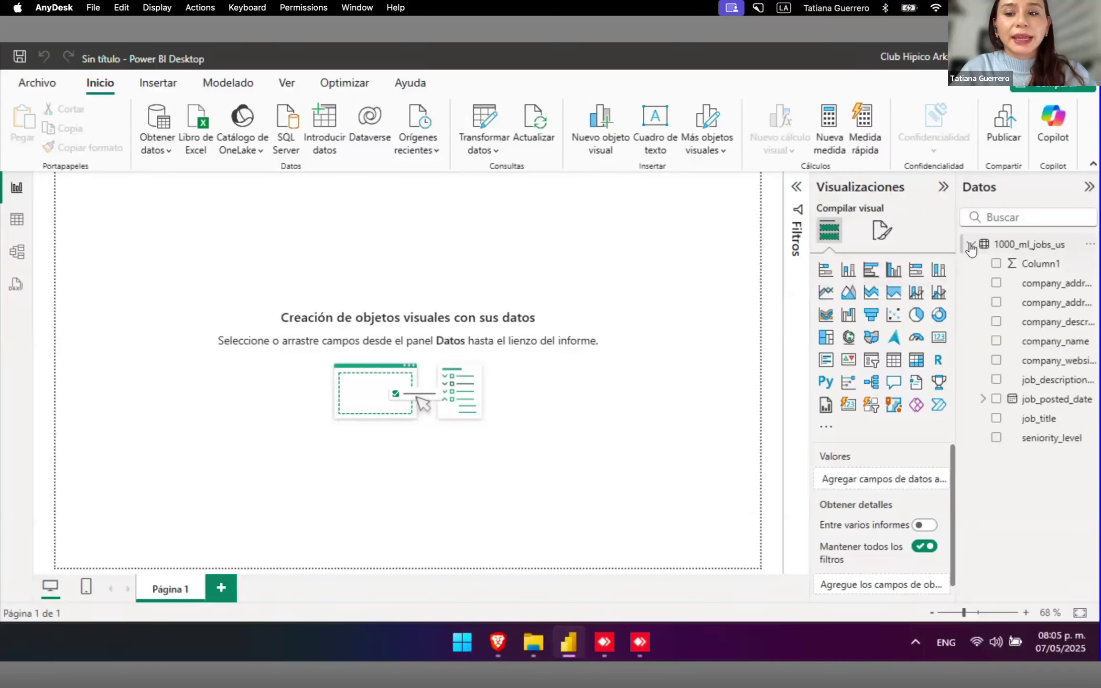
pyautogui.click(999, 246)
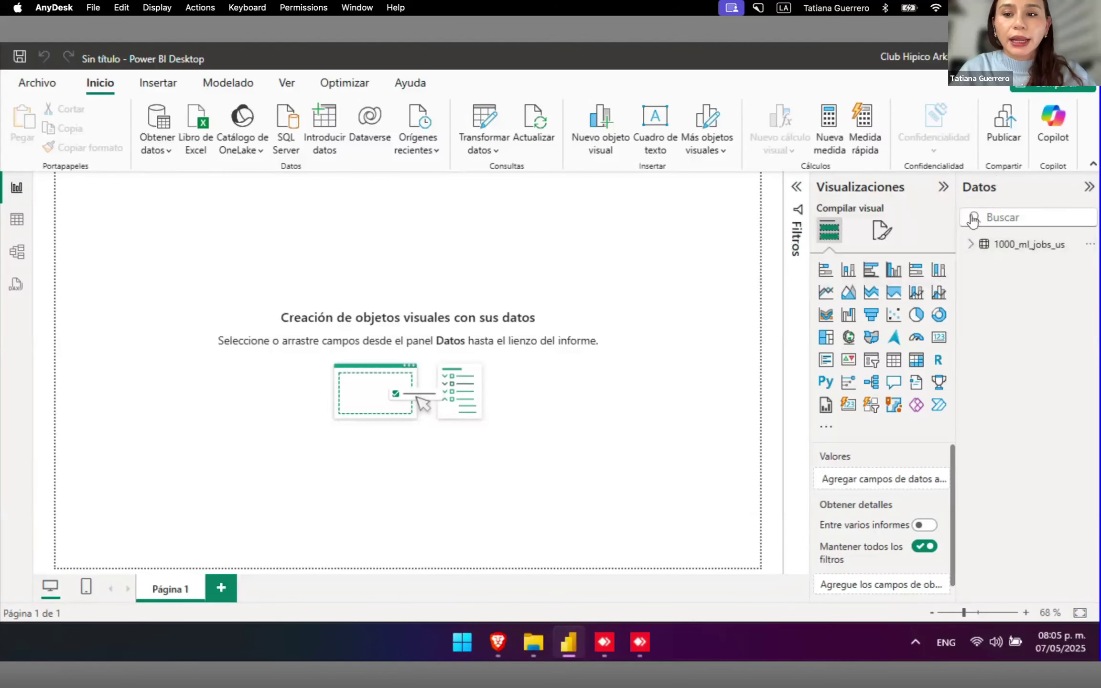
pyautogui.click(969, 246)
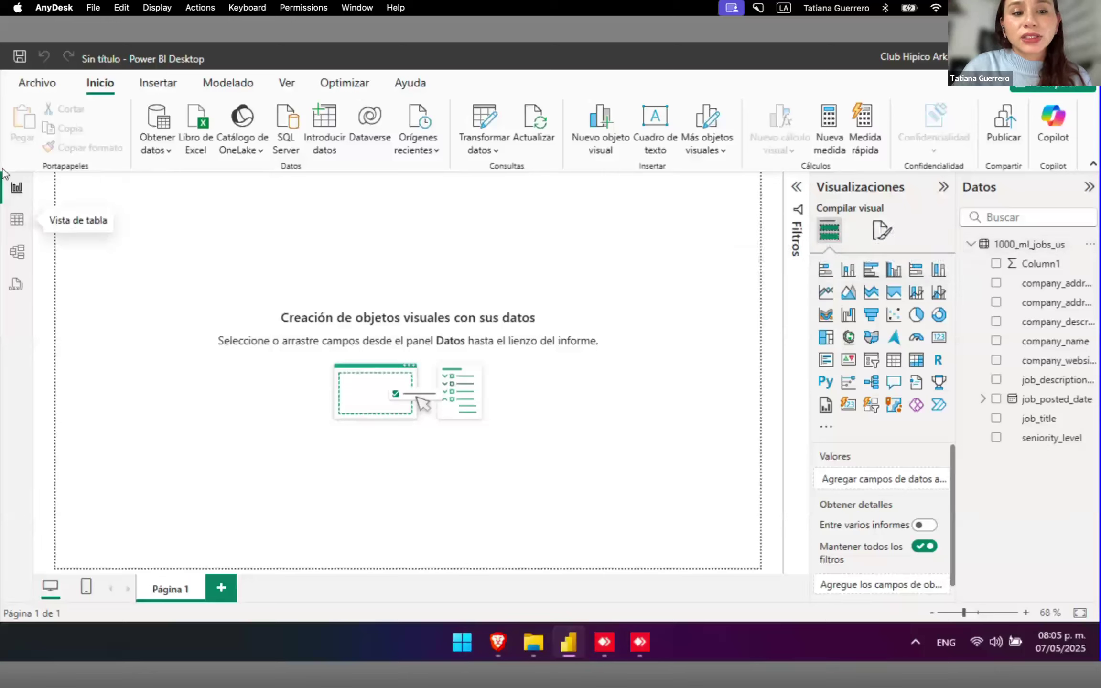
# - Inspect the rows and columns of 1000_ml_jobs_us in the table view and return to the report view
pyautogui.click(16, 219)
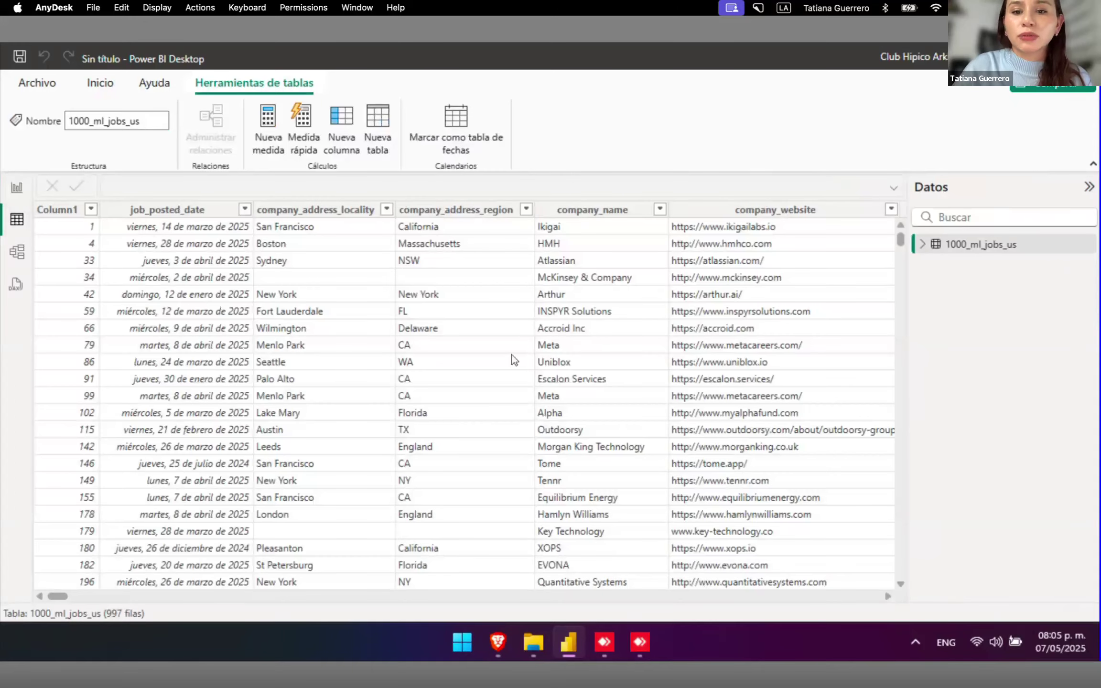
pyautogui.hscroll(5, 512, 359)
pyautogui.hscroll(10, 513, 359)
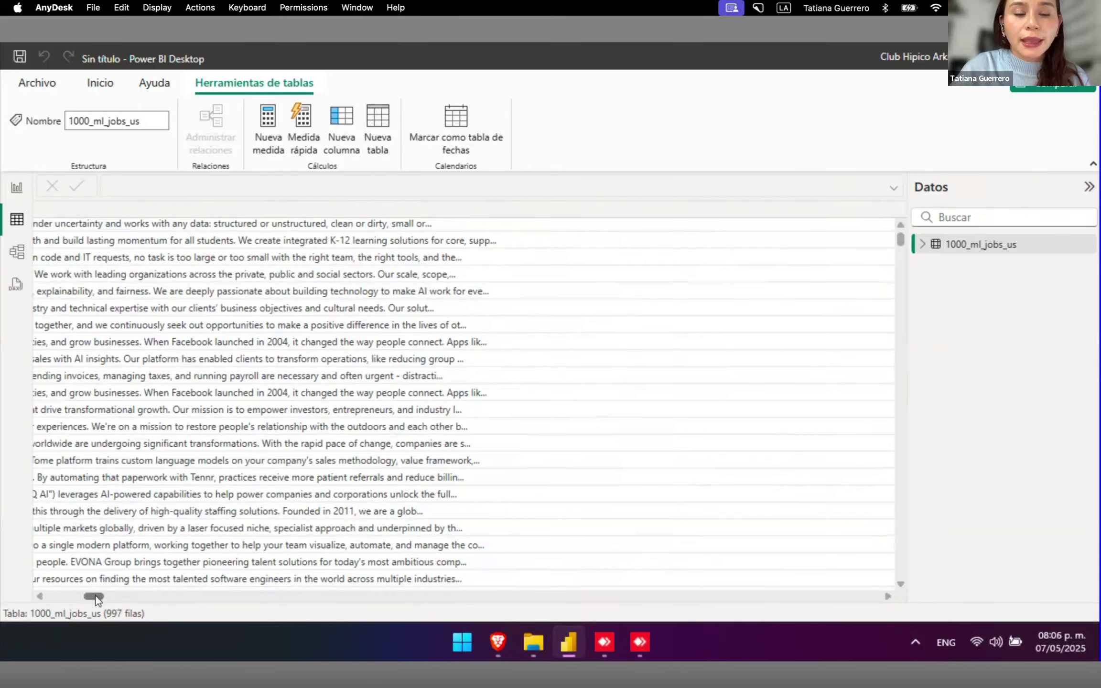
pyautogui.moveTo(95, 595); pyautogui.dragTo(24, 596)
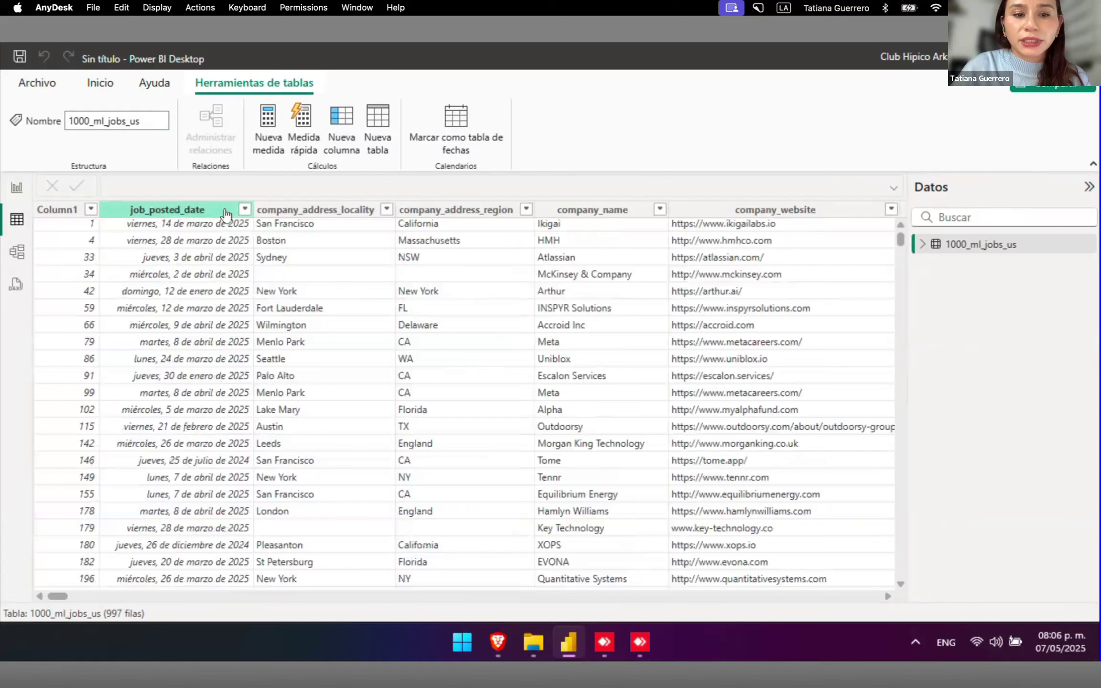
pyautogui.click(107, 88)
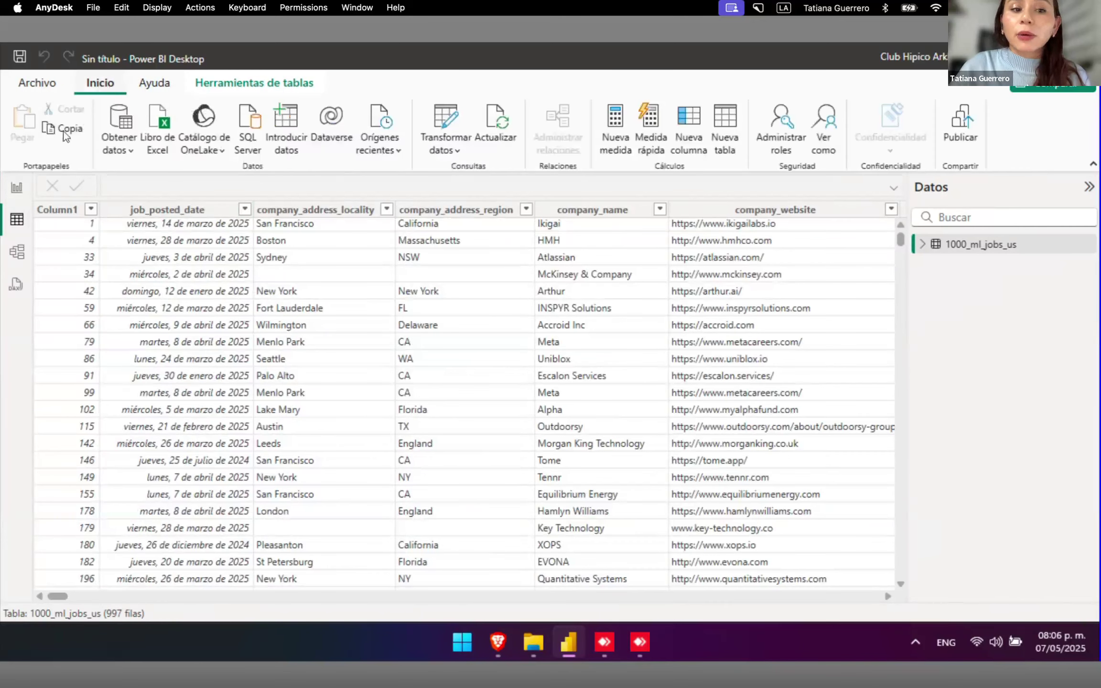
pyautogui.click(16, 191)
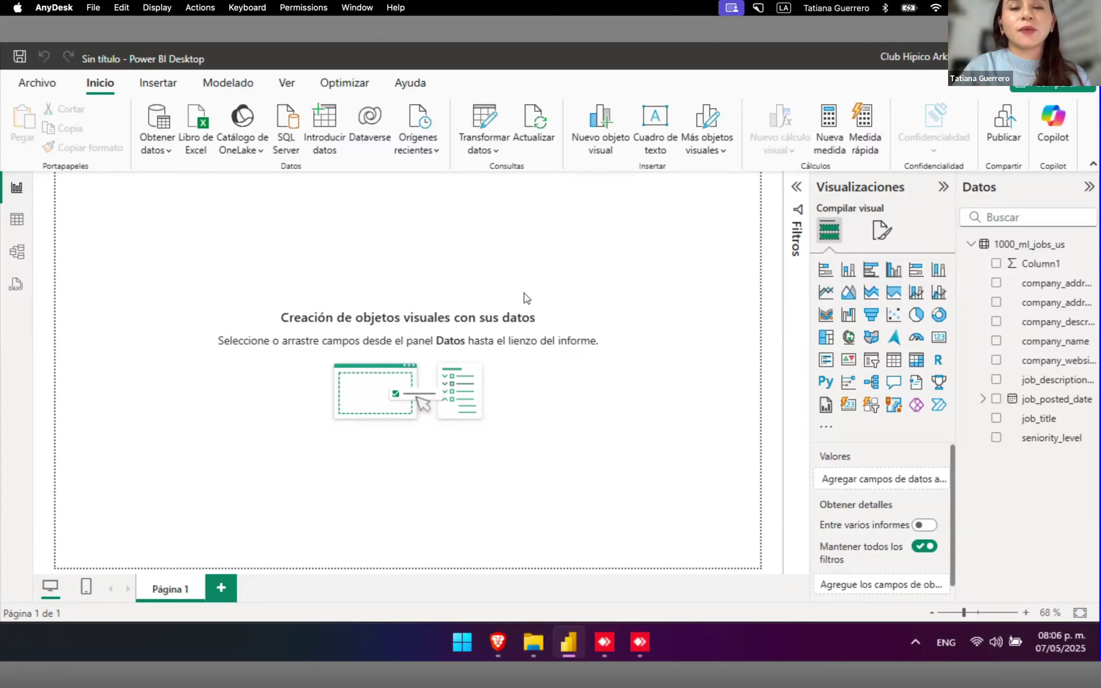
# - Open 1000_ml_jobs_us in a maximized Power Query Editor and review its first columns and the transformation commands
pyautogui.click(481, 121)
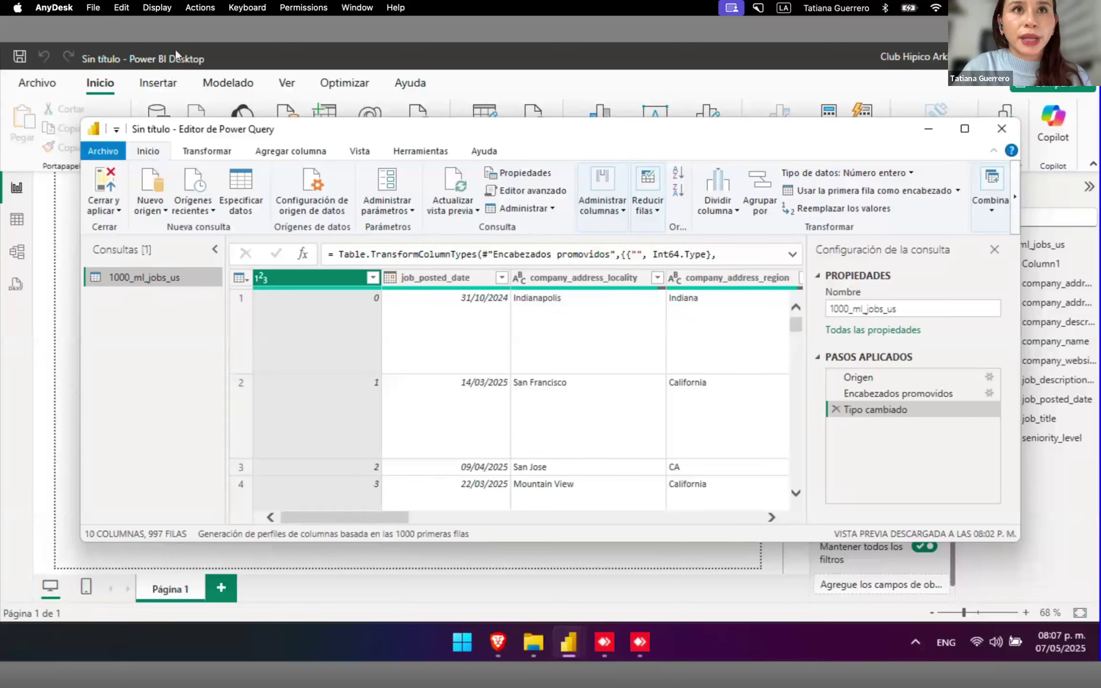
pyautogui.doubleClick(479, 125)
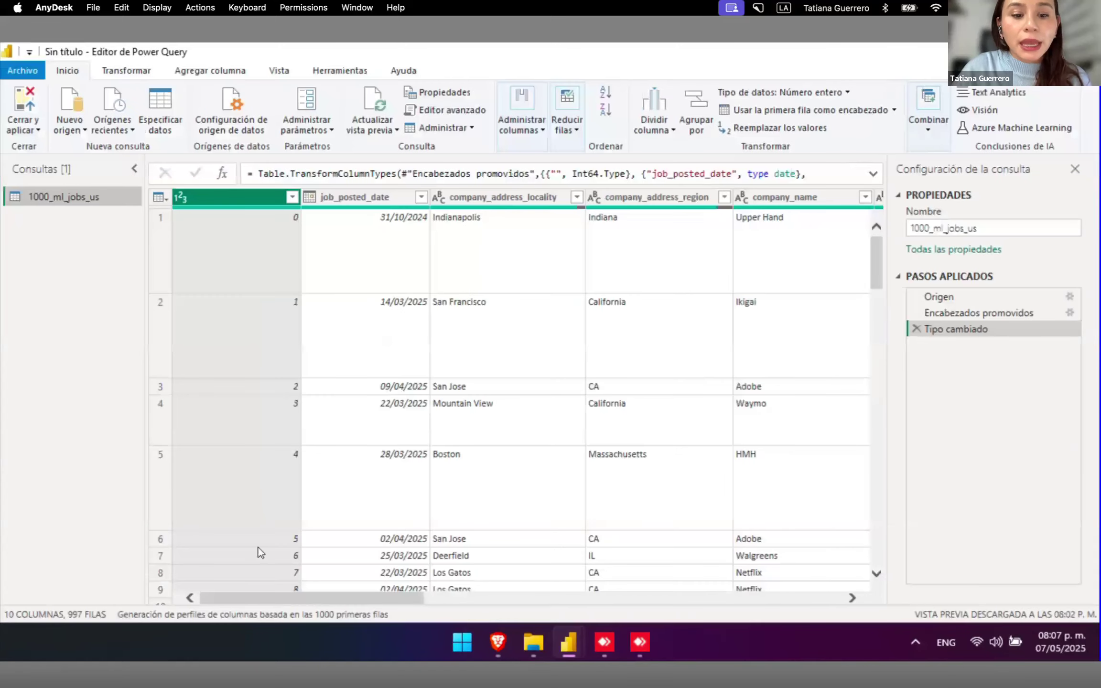
pyautogui.moveTo(246, 598); pyautogui.dragTo(186, 505)
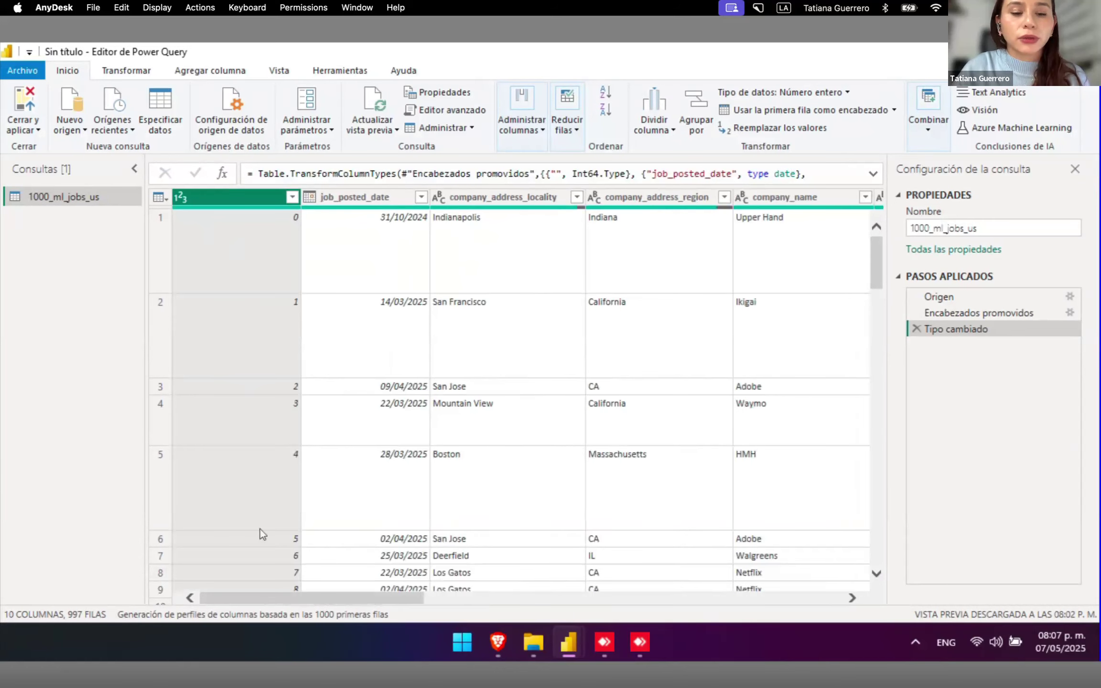
pyautogui.moveTo(219, 594); pyautogui.dragTo(199, 558)
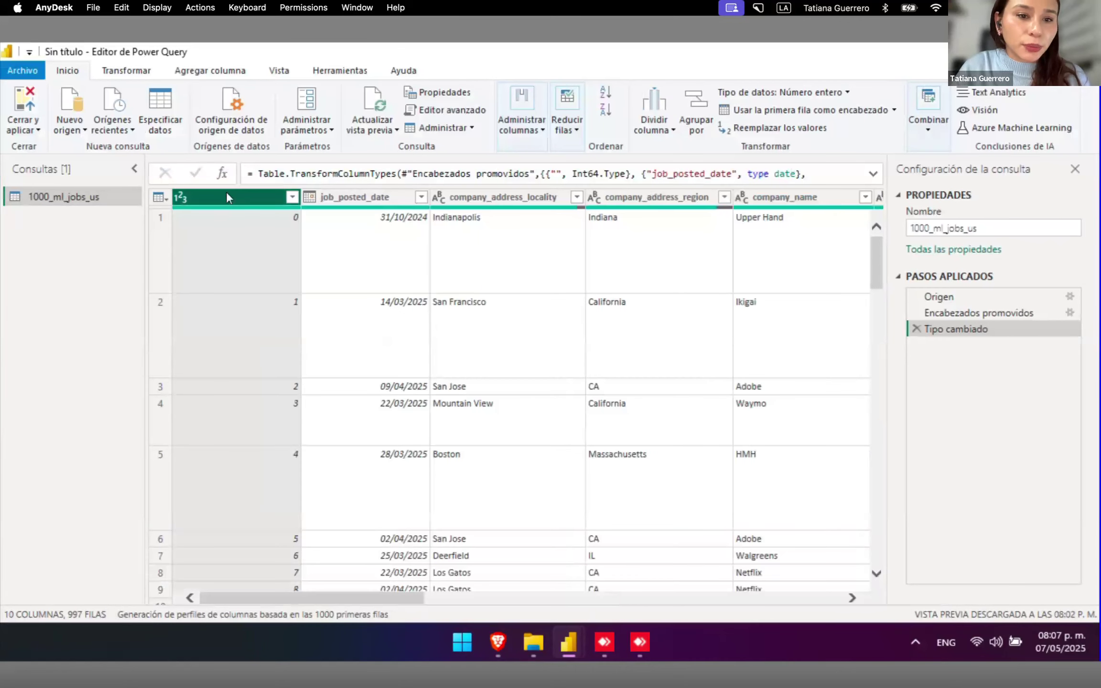
pyautogui.scroll(-2, 238, 359)
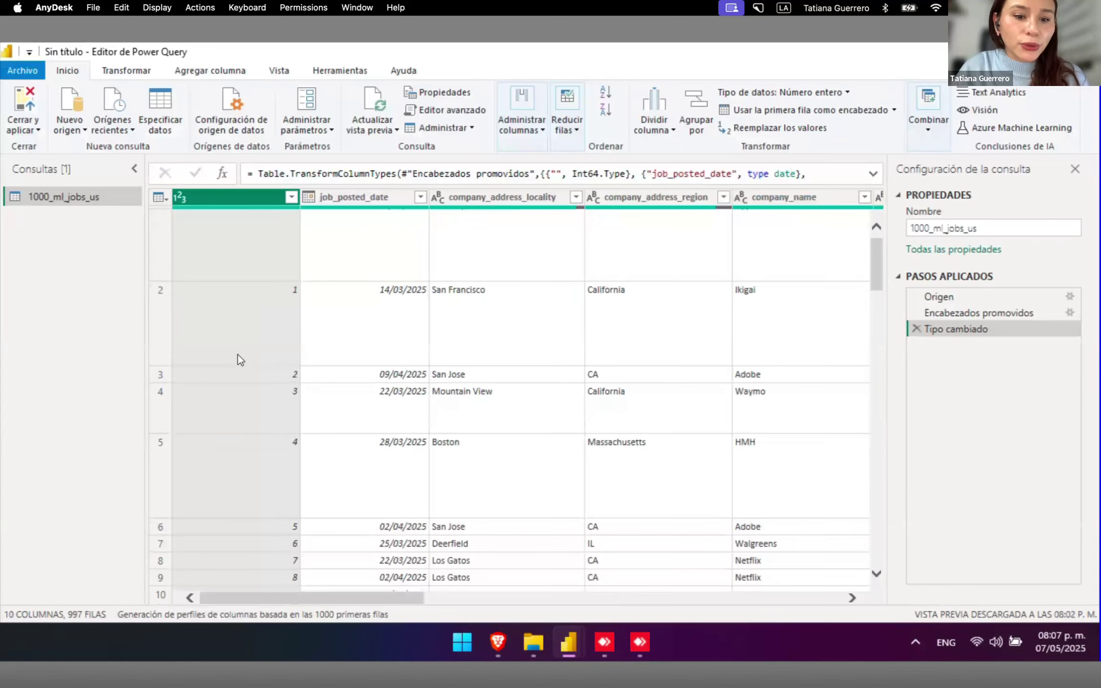
pyautogui.scroll(-1, 238, 359)
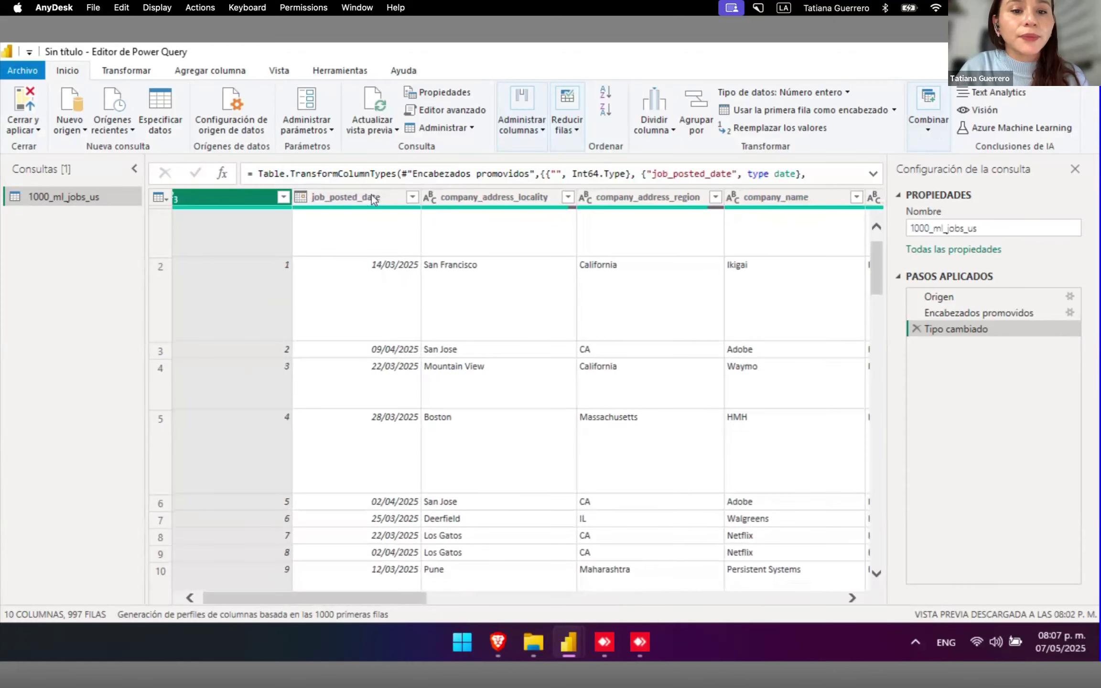
pyautogui.scroll(-2, 371, 194)
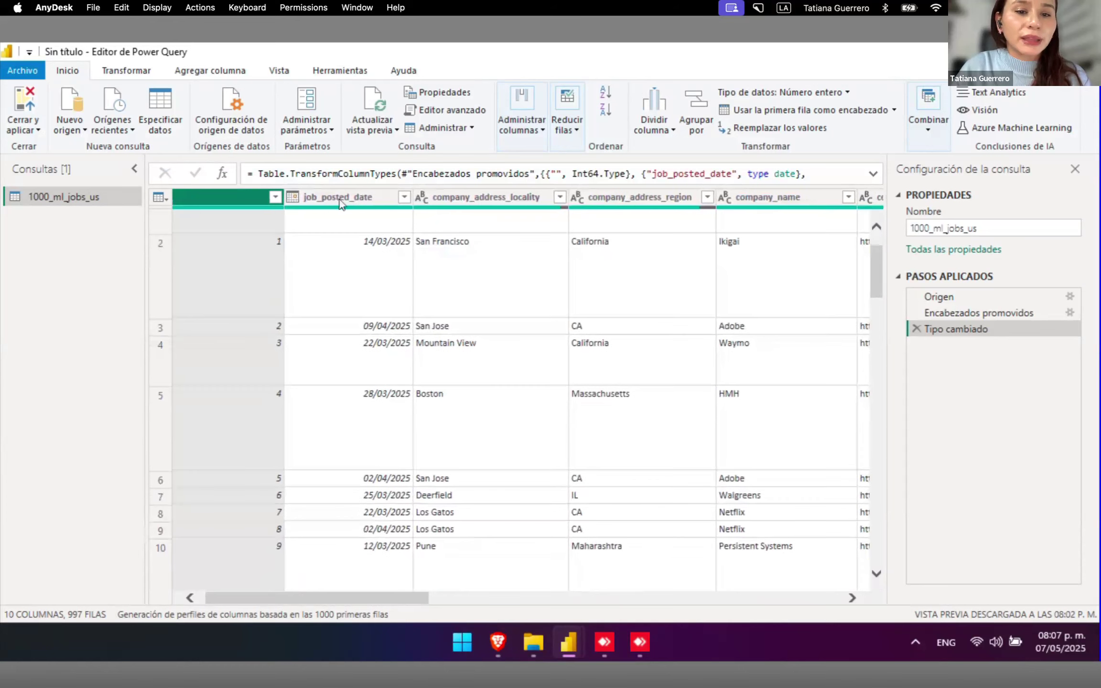
pyautogui.scroll(3, 478, 196)
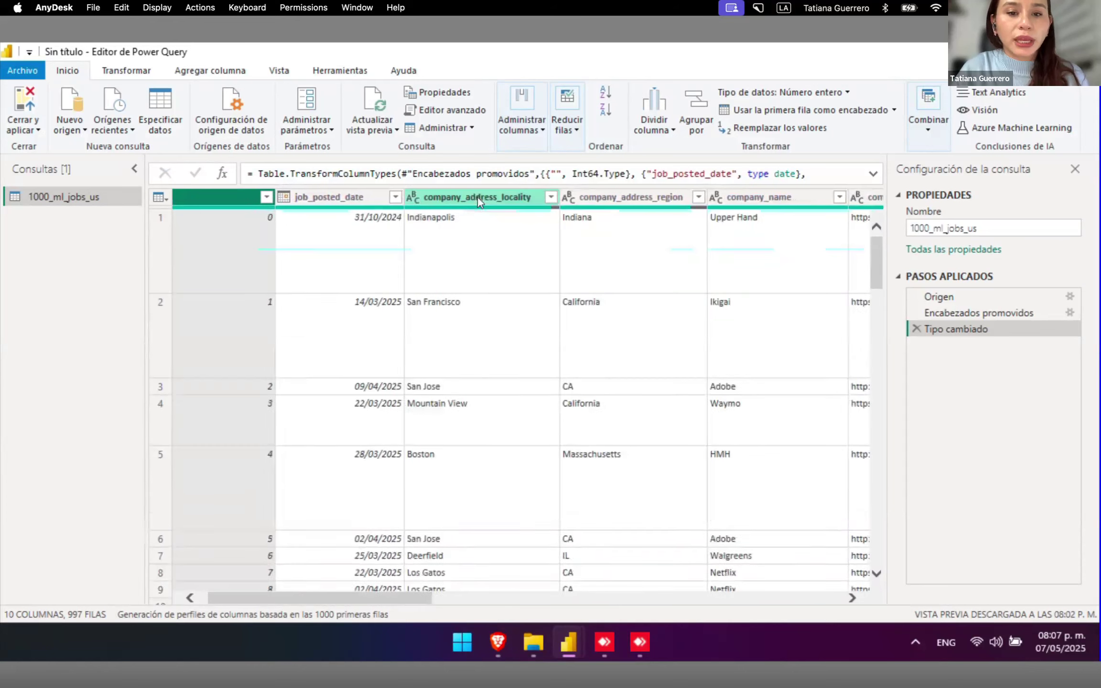
pyautogui.moveTo(511, 211)
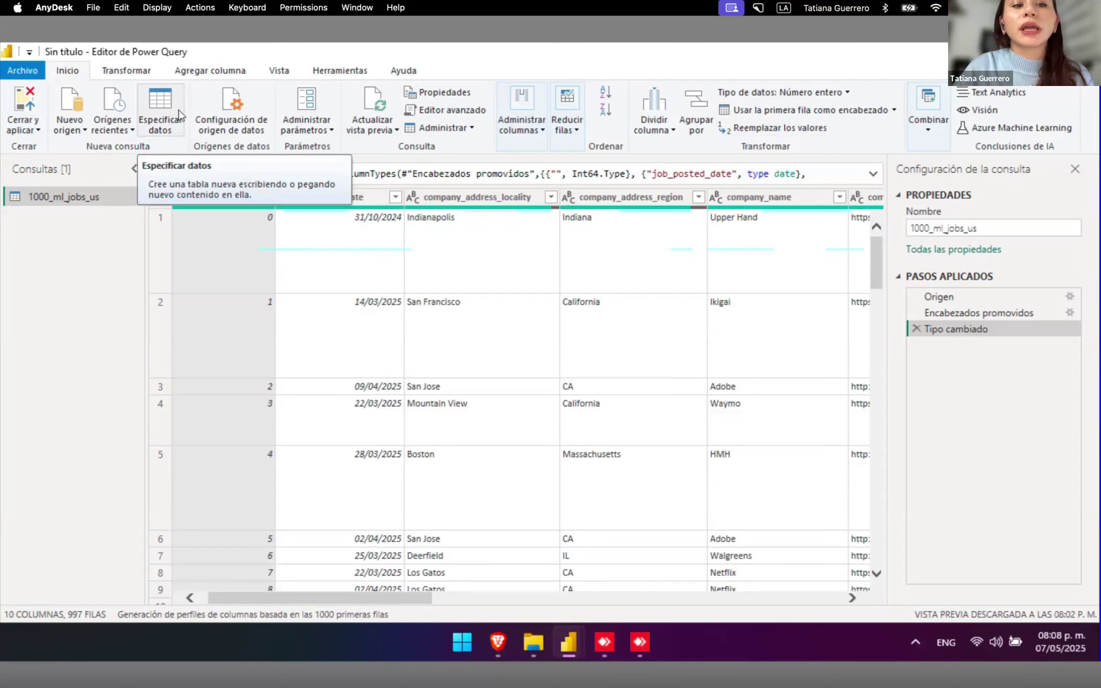
pyautogui.click(132, 75)
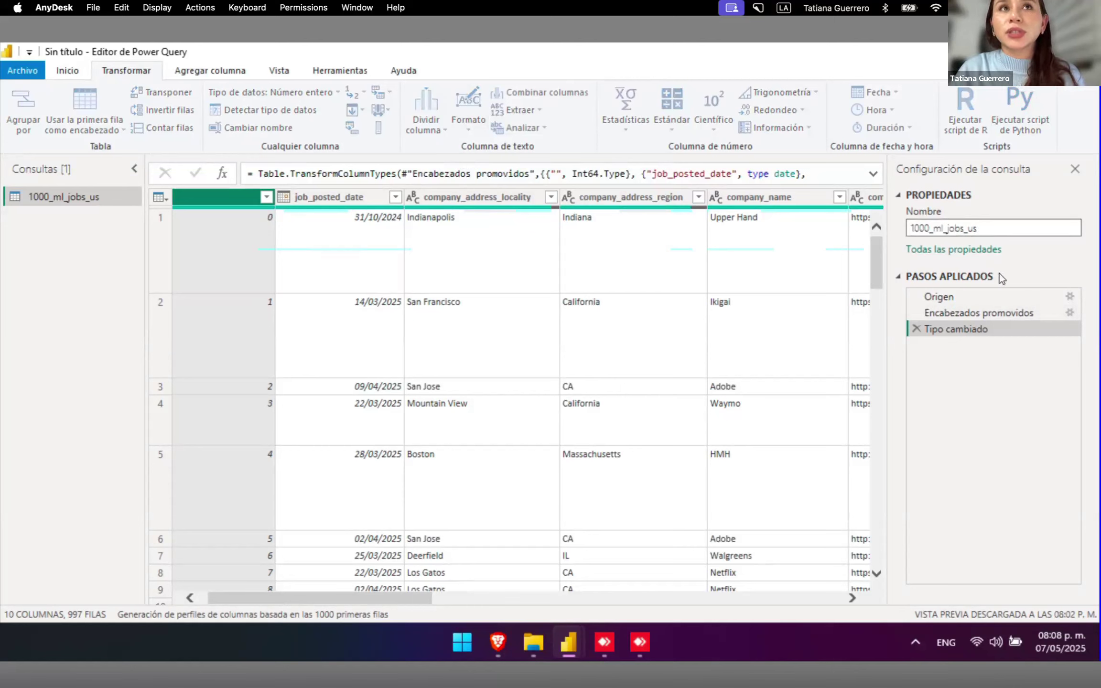
# - Examine the Origen applied step and its full Csv.Document formula, including the file path and delimiter arguments
pyautogui.click(959, 297)
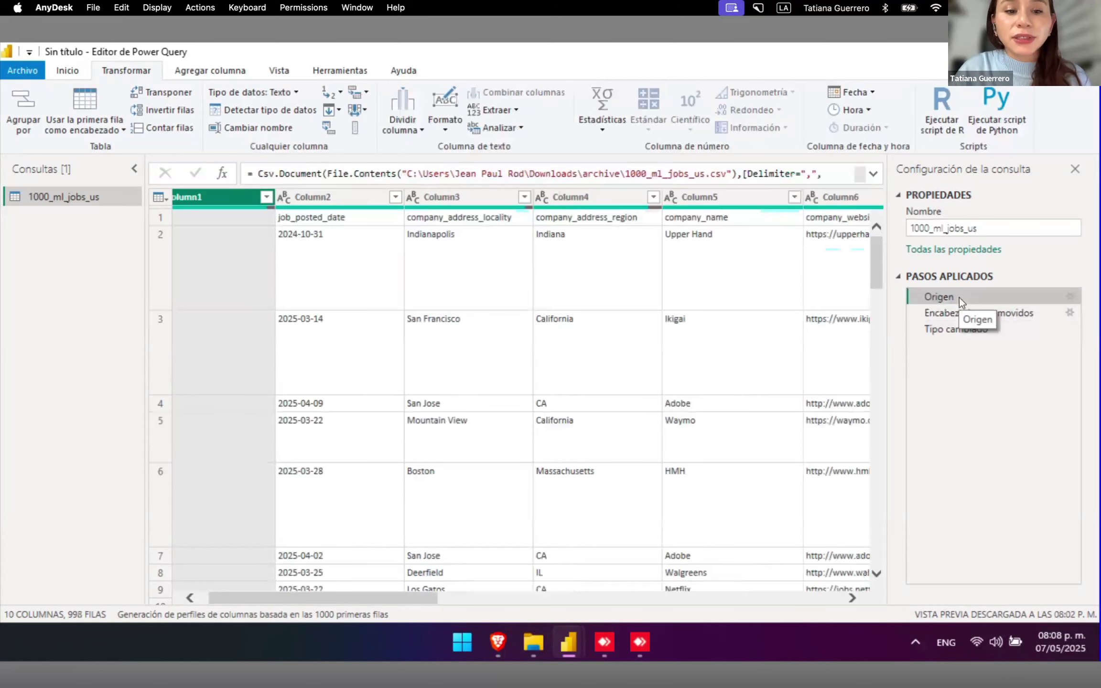
pyautogui.click(872, 175)
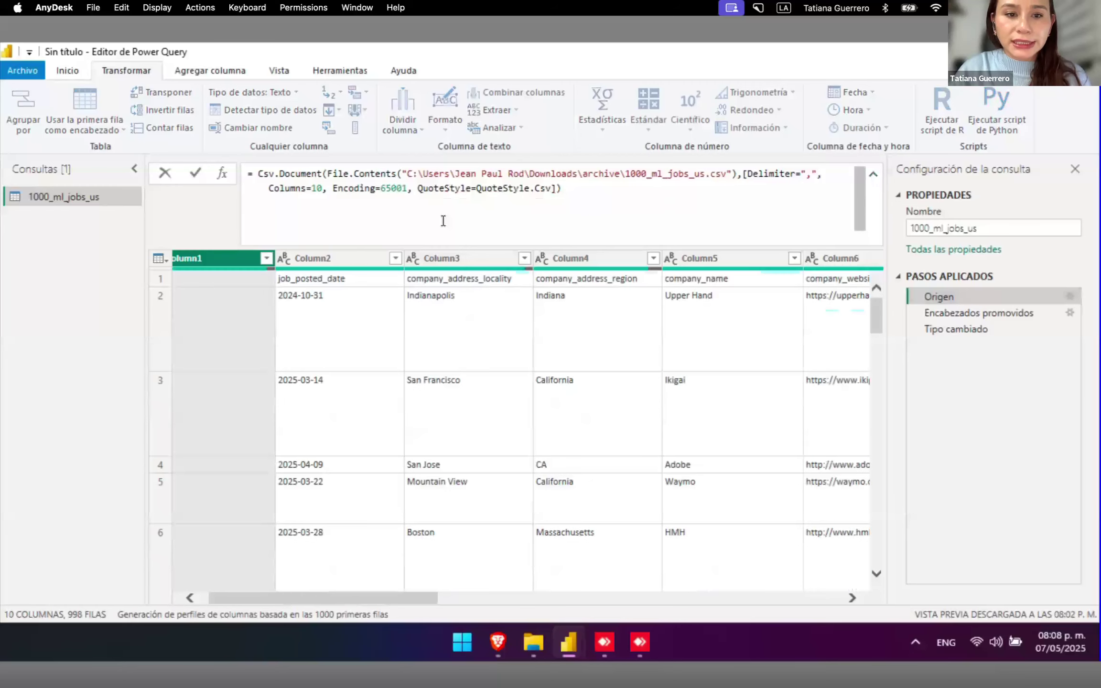
pyautogui.moveTo(564, 189); pyautogui.dragTo(237, 175)
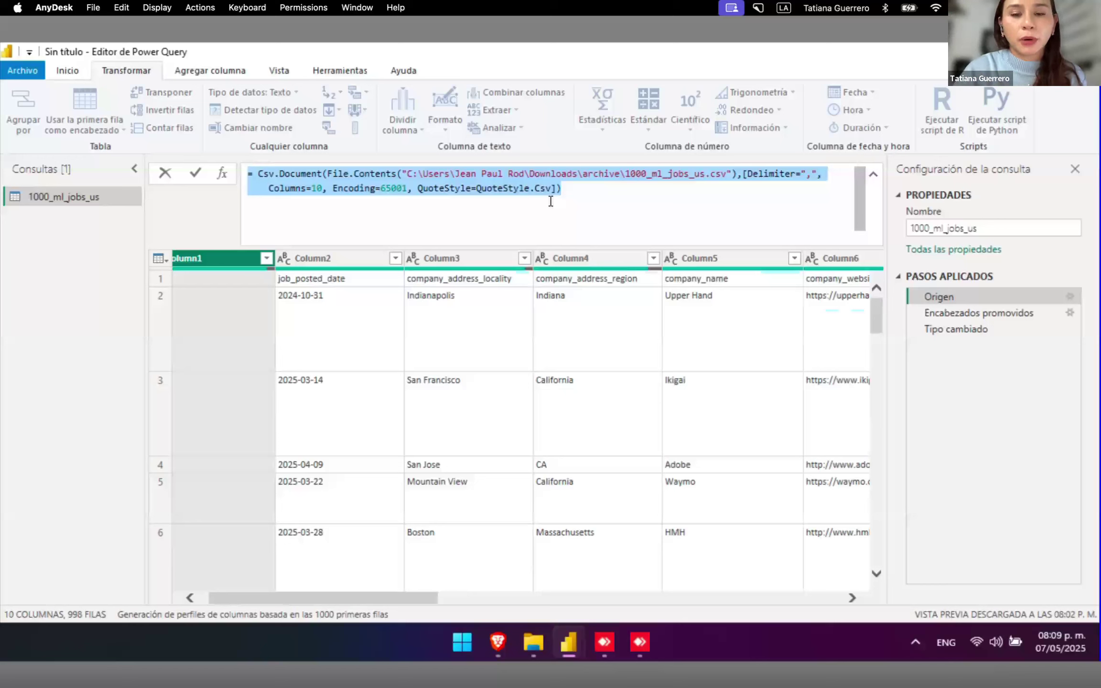
pyautogui.moveTo(592, 196); pyautogui.dragTo(241, 179)
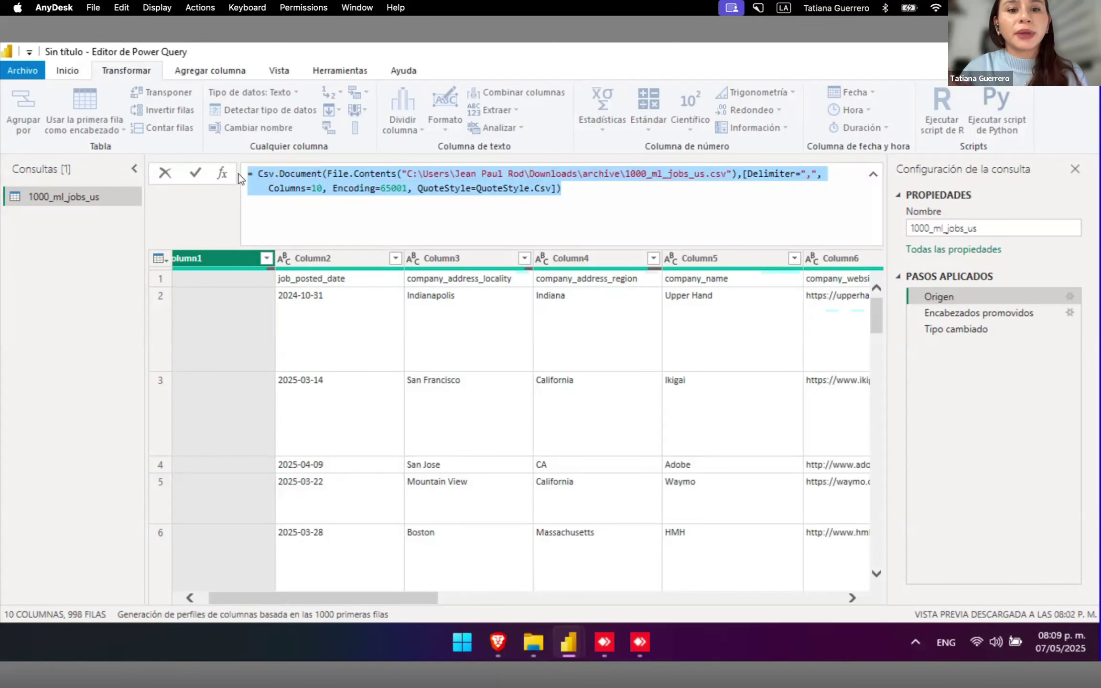
pyautogui.click(283, 173)
pyautogui.click(324, 173)
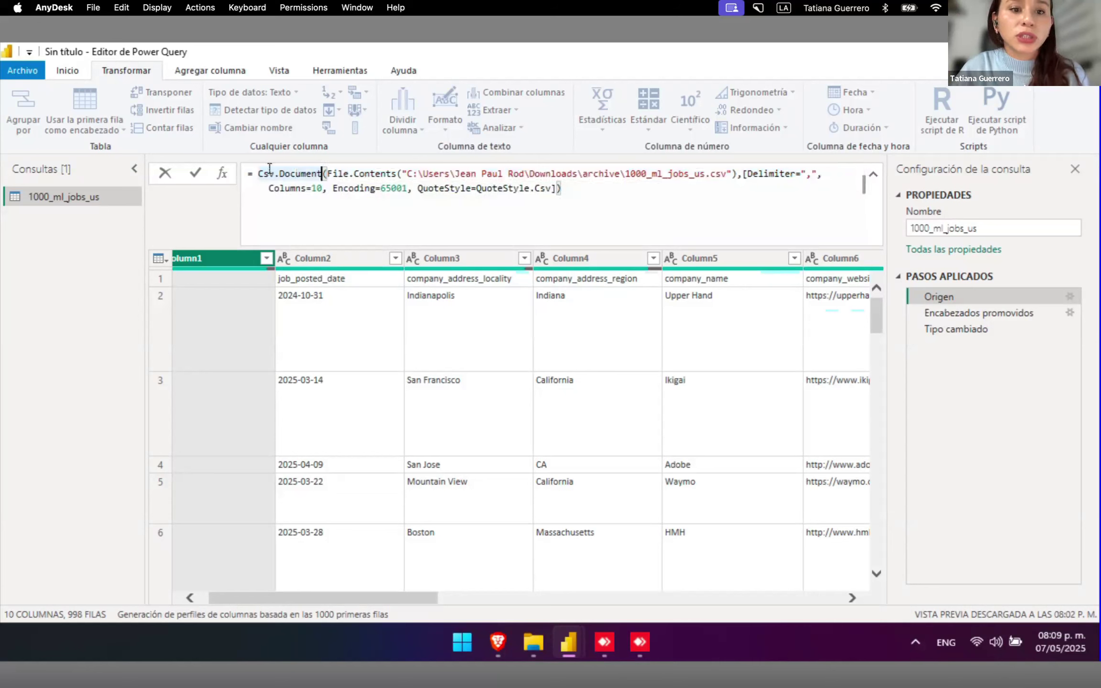
pyautogui.click(302, 169)
pyautogui.moveTo(723, 173); pyautogui.dragTo(407, 173)
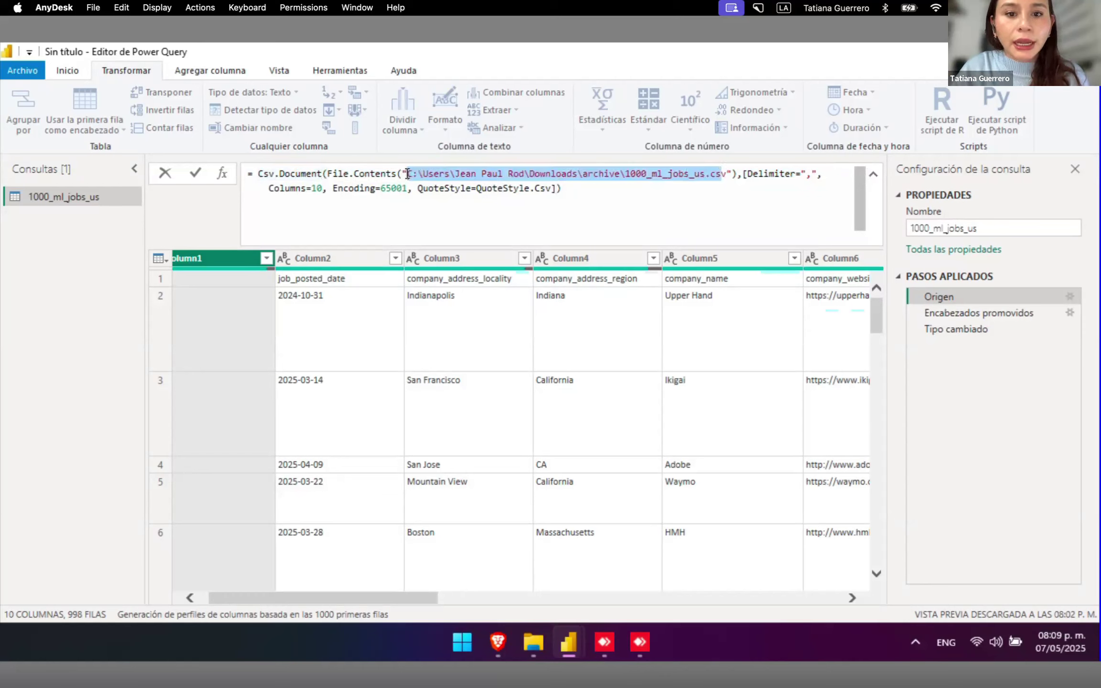
pyautogui.click(617, 191)
pyautogui.click(808, 174)
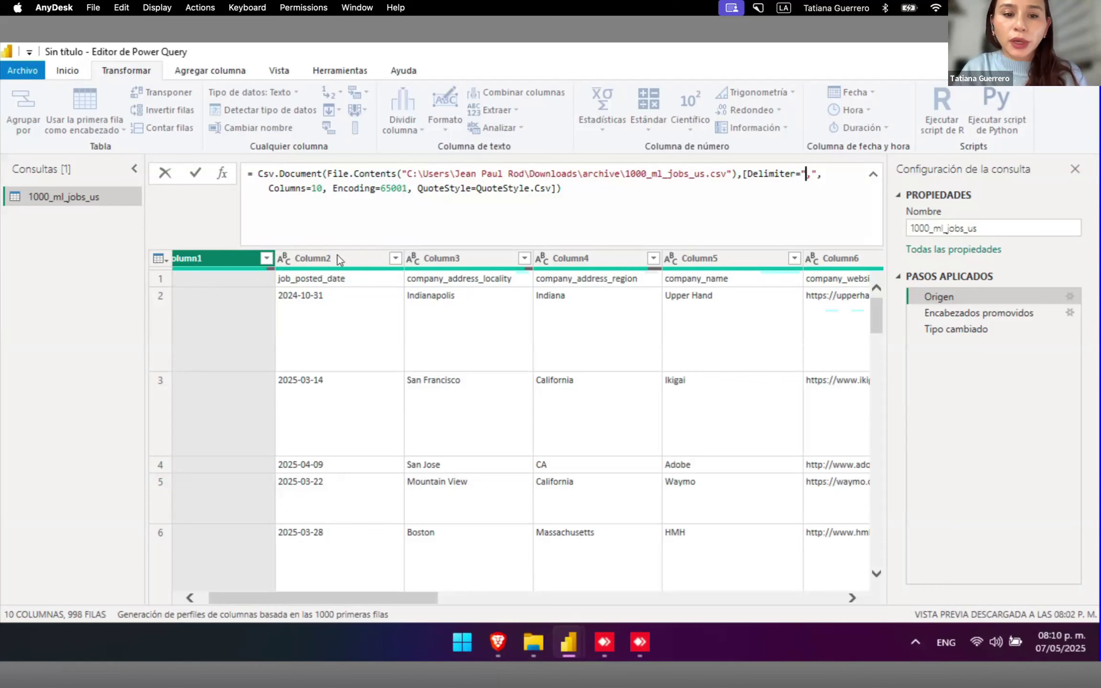
# - Examine the Encabezados promovidos step, its promoted column headers and the data type options for job_posted_date
pyautogui.click(1009, 314)
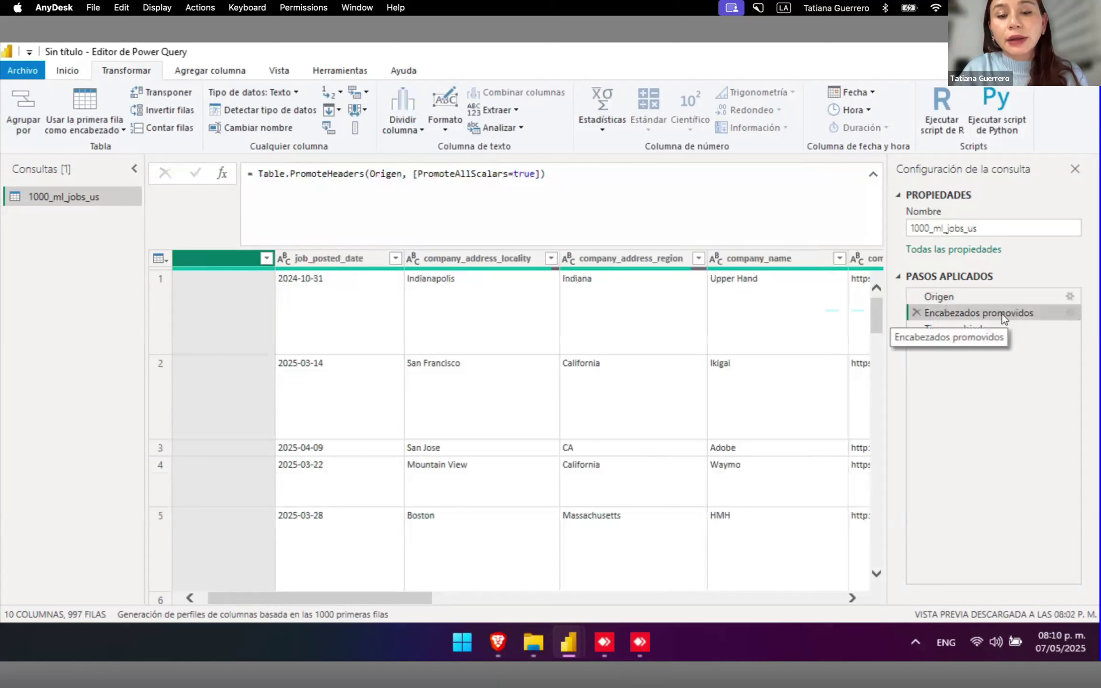
pyautogui.hscroll(3, 267, 296)
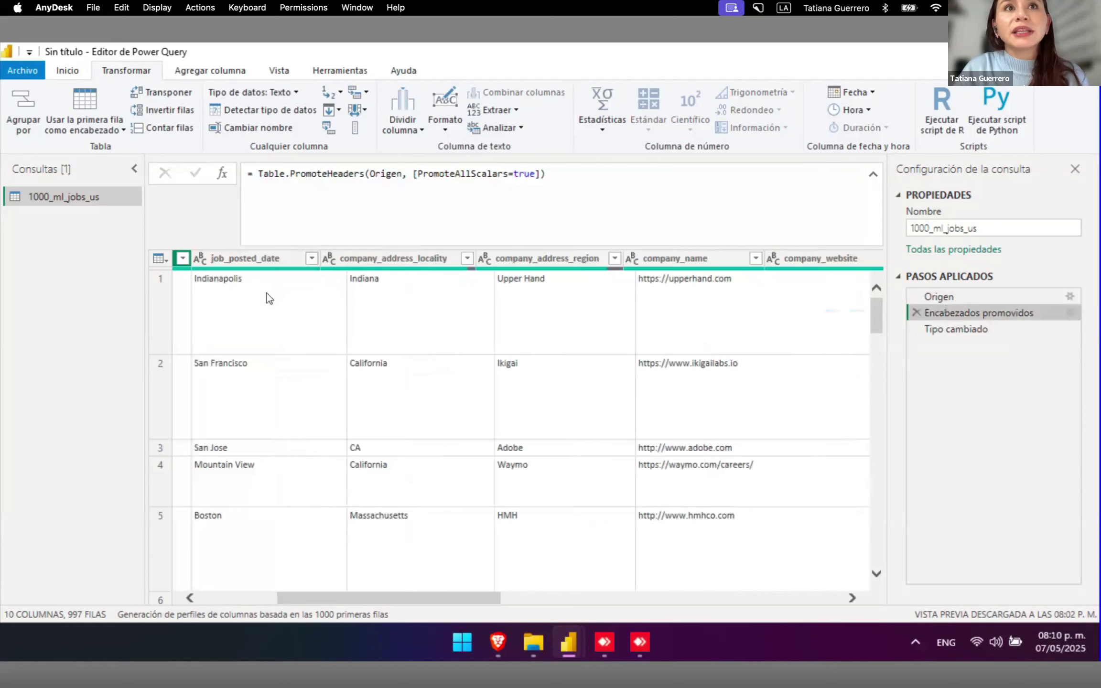
pyautogui.hscroll(3, 266, 294)
pyautogui.hscroll(-6, 266, 293)
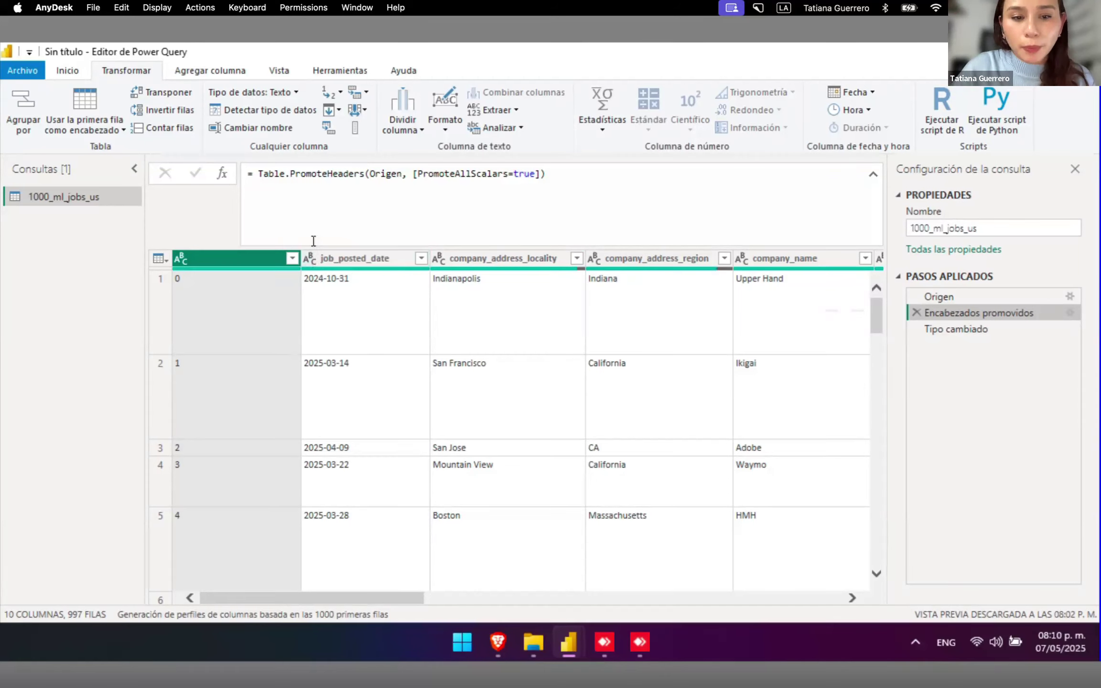
pyautogui.click(308, 259)
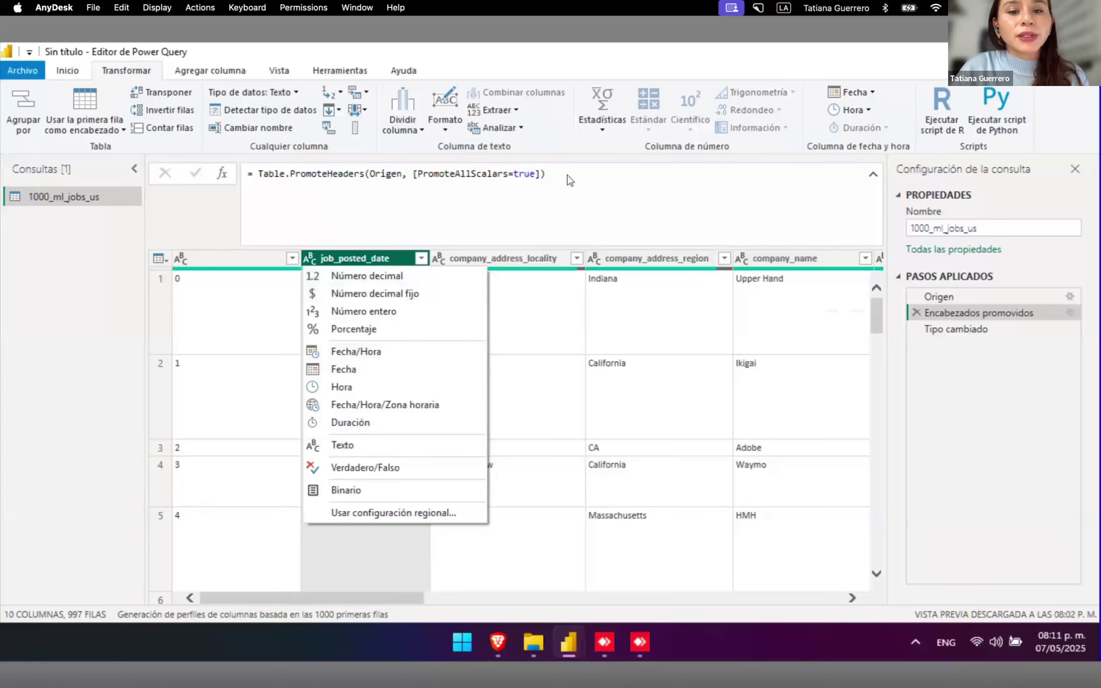
pyautogui.click(605, 173)
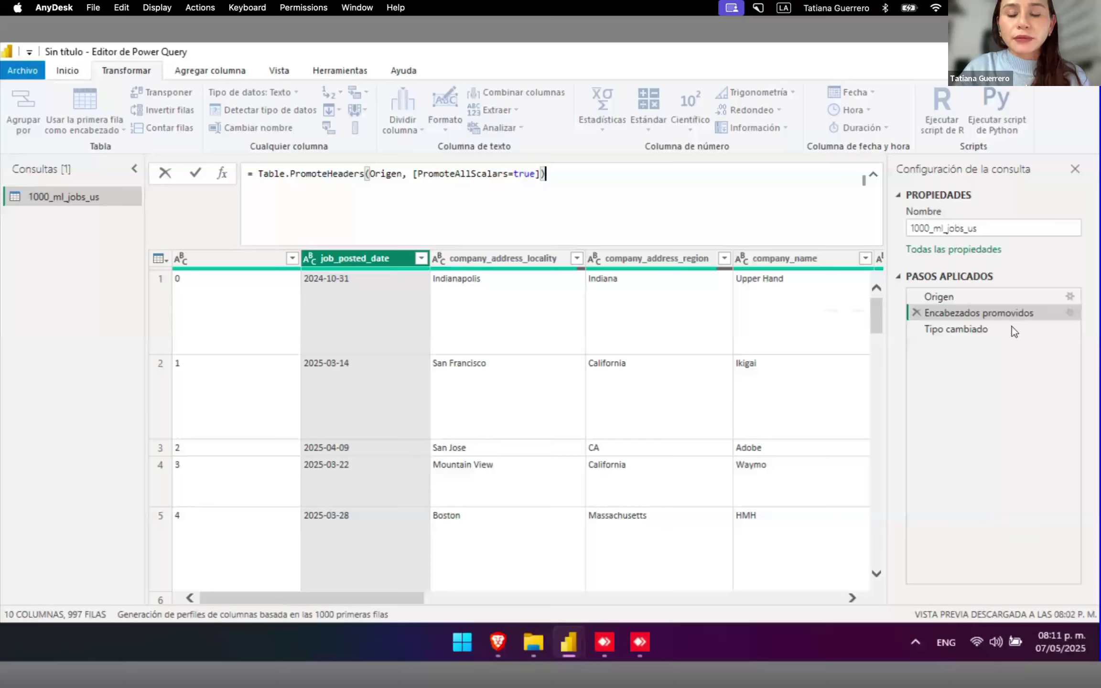
# - Examine the Tipo cambiado step and the data types of the unnamed index column, job_posted_date and company_address_locality
pyautogui.click(970, 328)
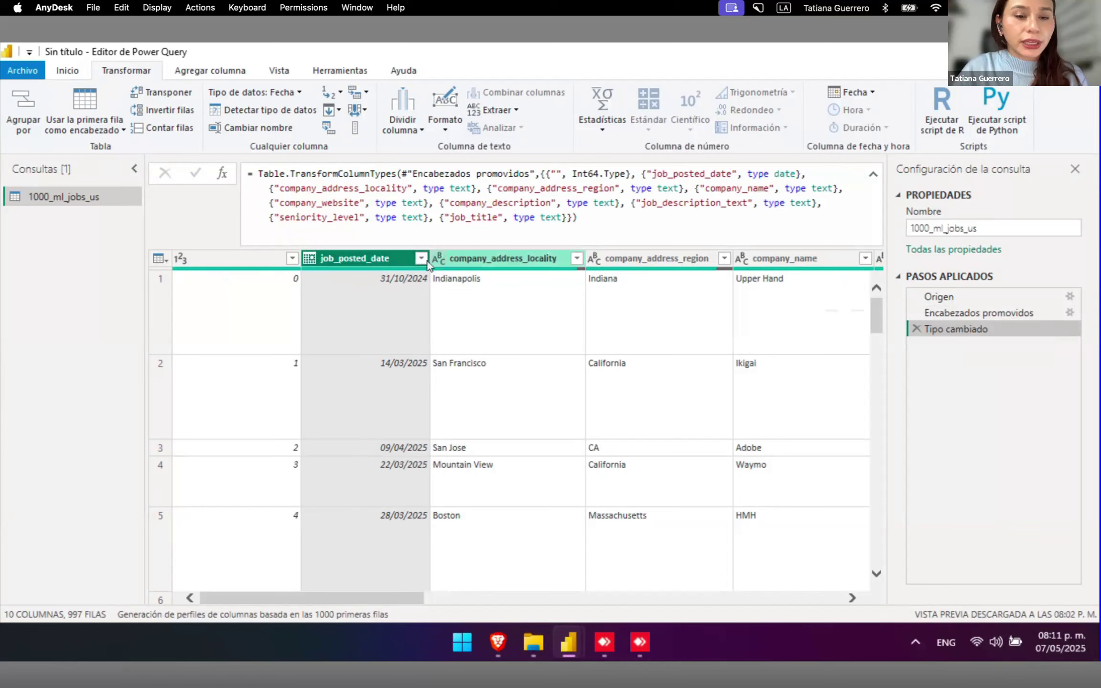
pyautogui.click(310, 262)
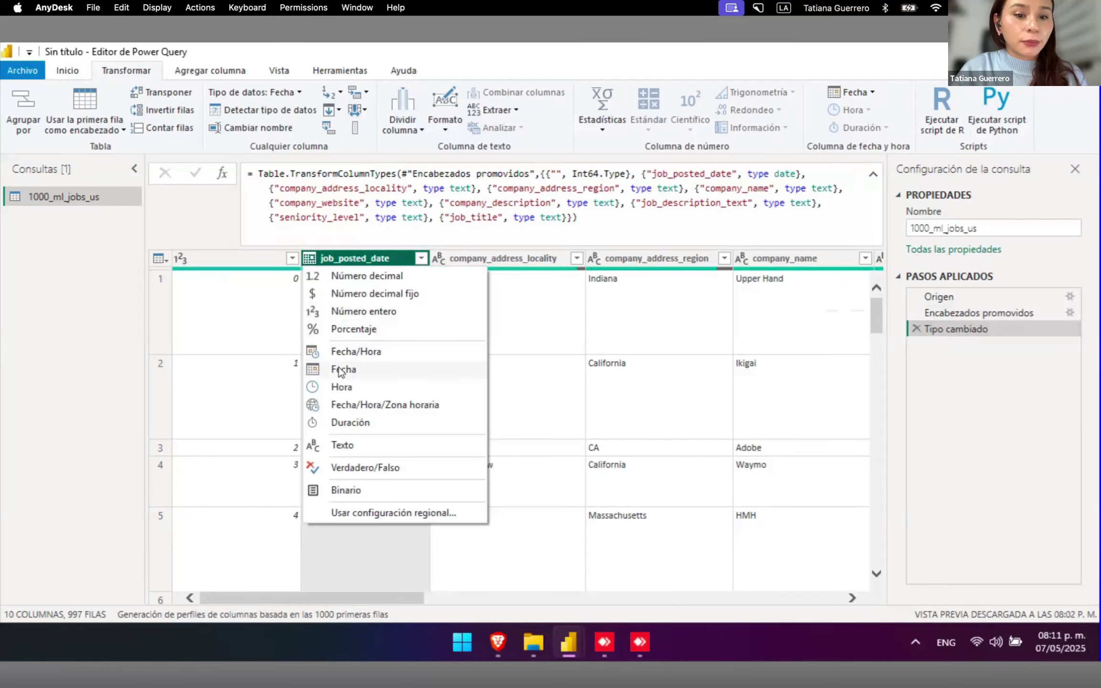
pyautogui.click(180, 258)
pyautogui.click(181, 258)
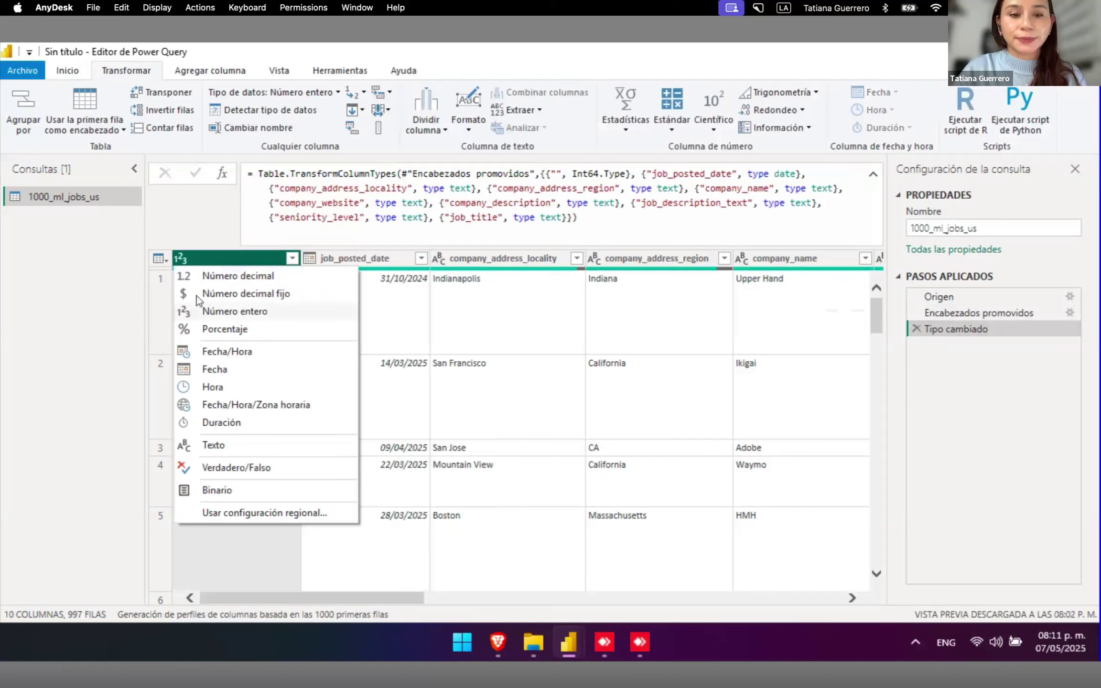
pyautogui.click(201, 226)
pyautogui.click(335, 258)
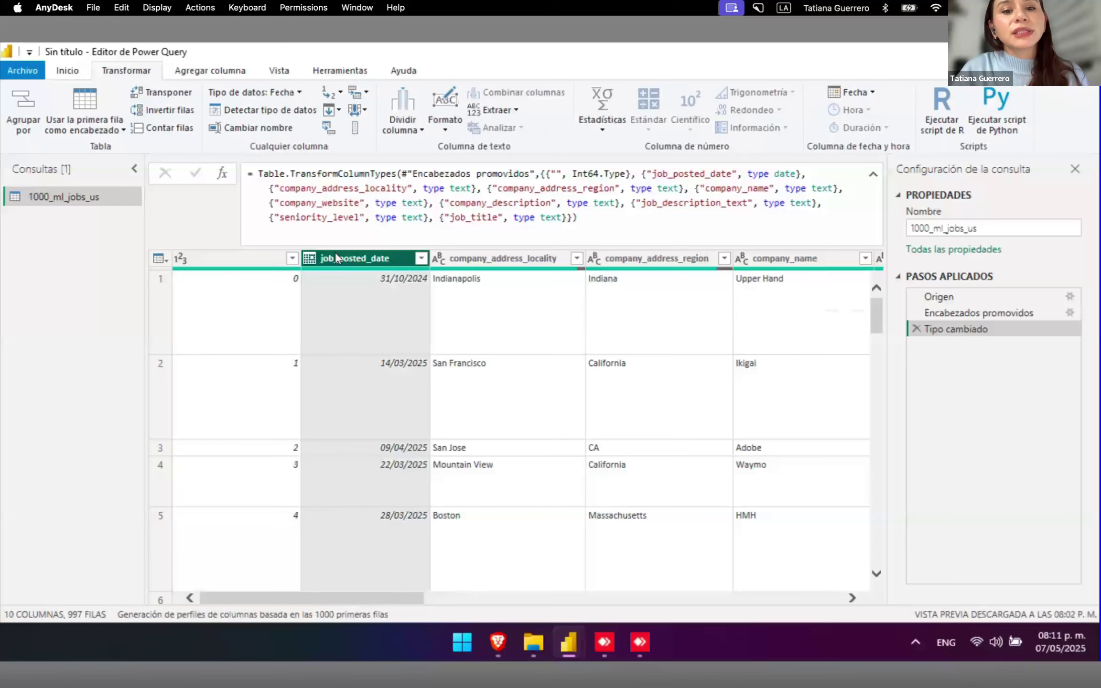
pyautogui.click(505, 257)
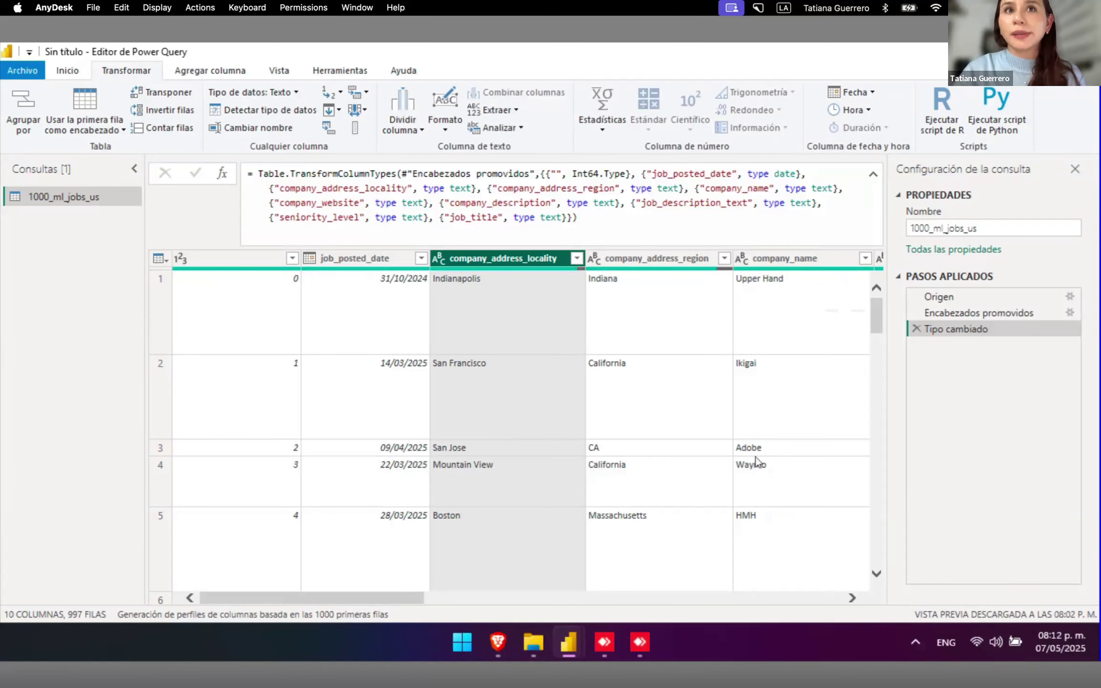
# - Remove the job_description_text column from the 1000_ml_jobs_us query
pyautogui.moveTo(343, 601); pyautogui.dragTo(707, 595)
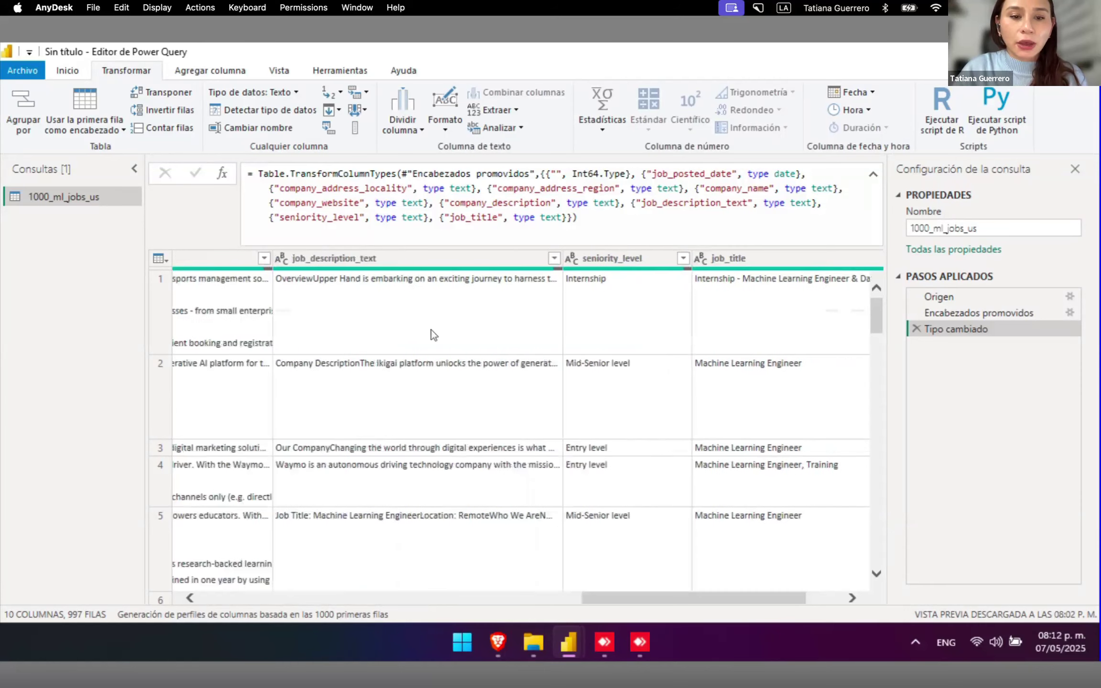
pyautogui.click(382, 260)
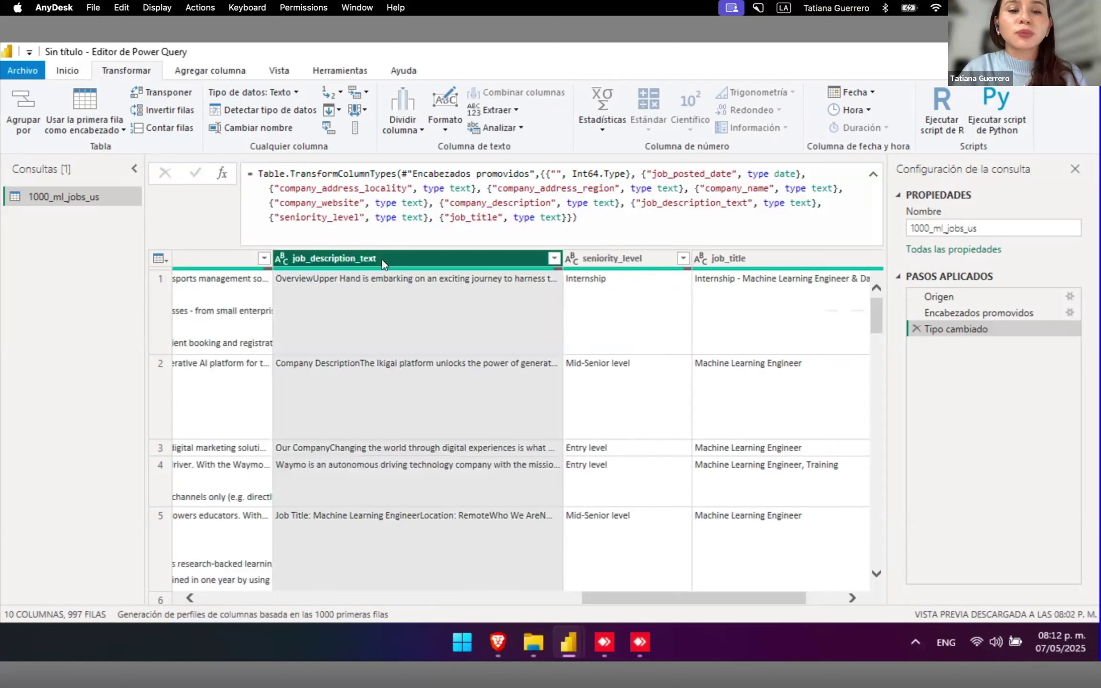
pyautogui.rightClick(381, 258)
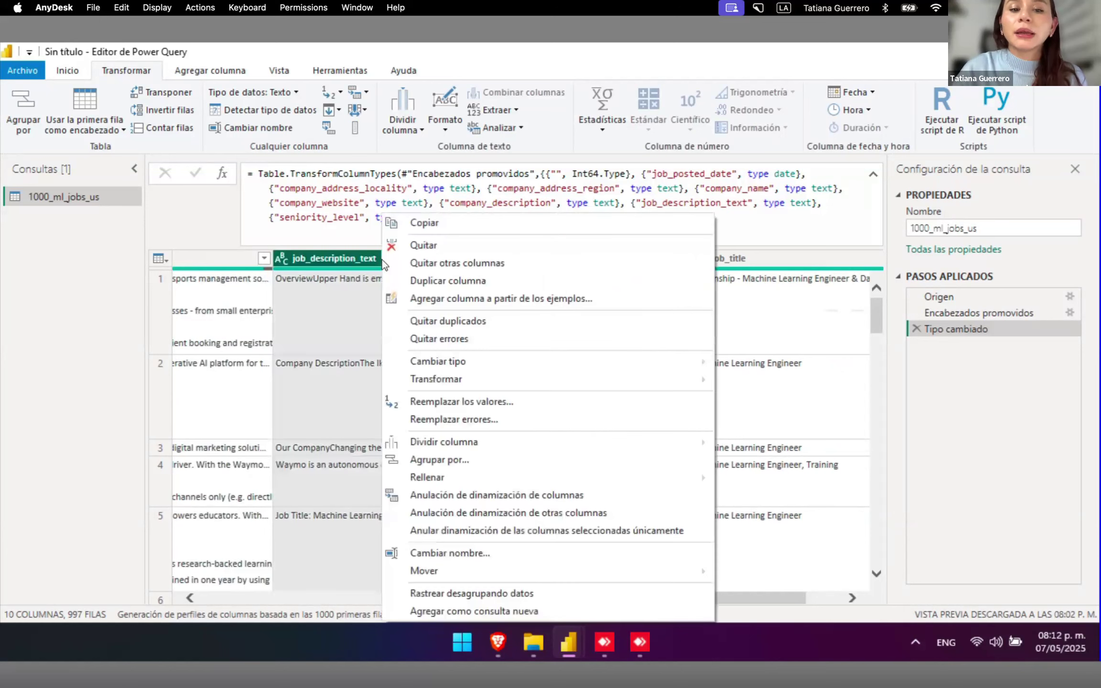
pyautogui.rightClick(328, 258)
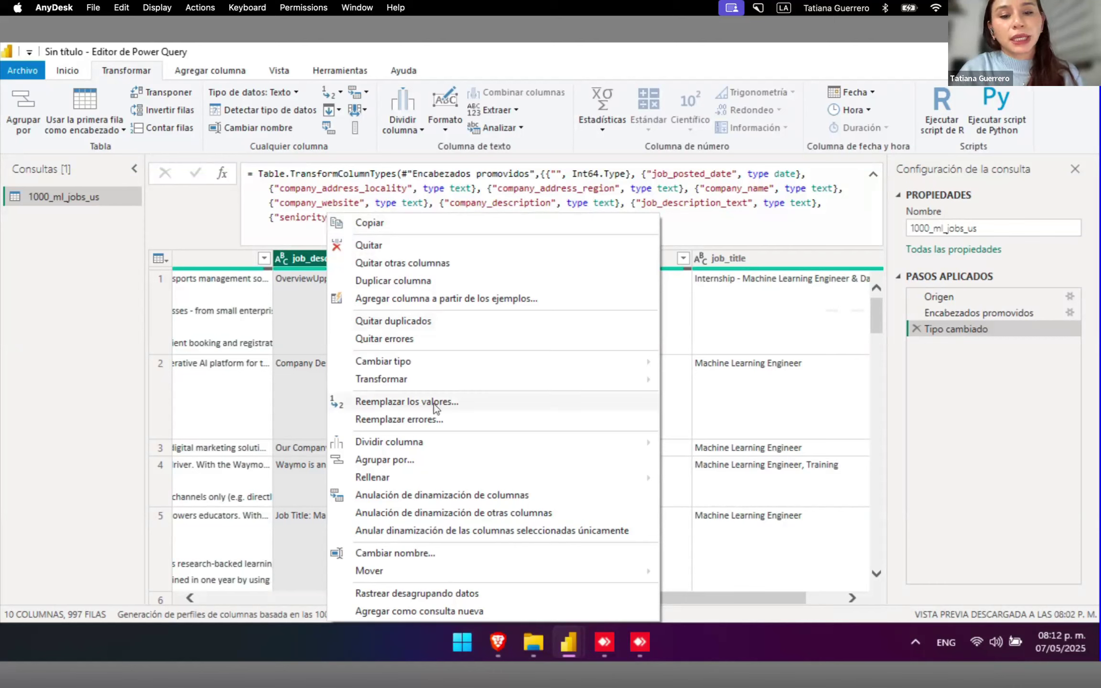
pyautogui.moveTo(405, 449)
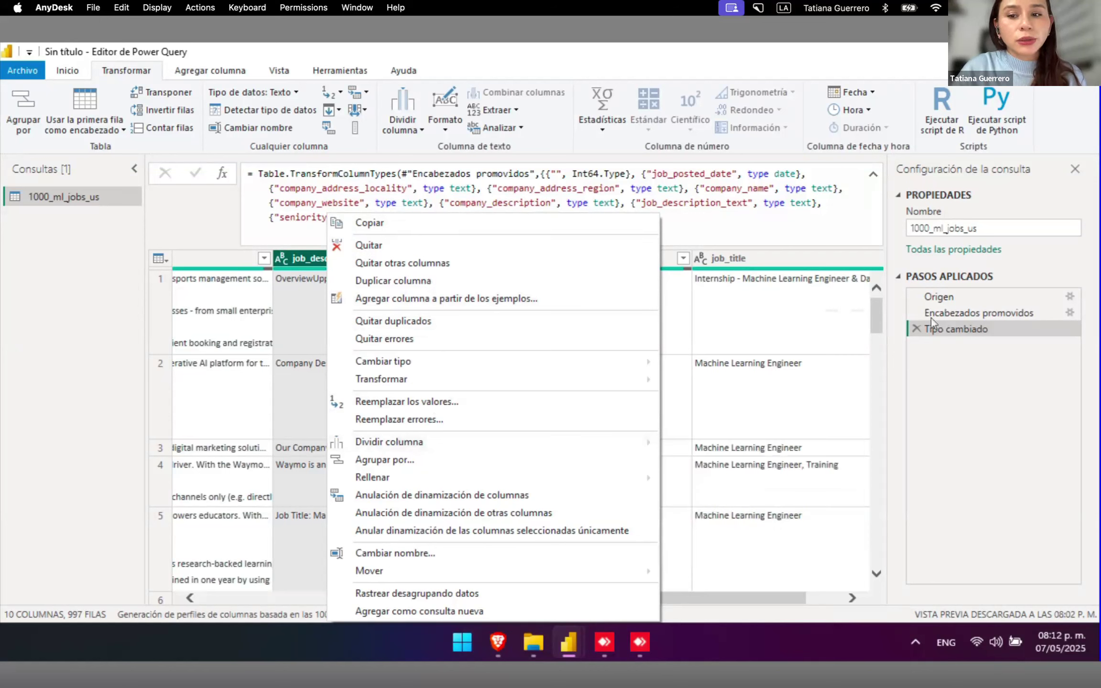
pyautogui.click(407, 245)
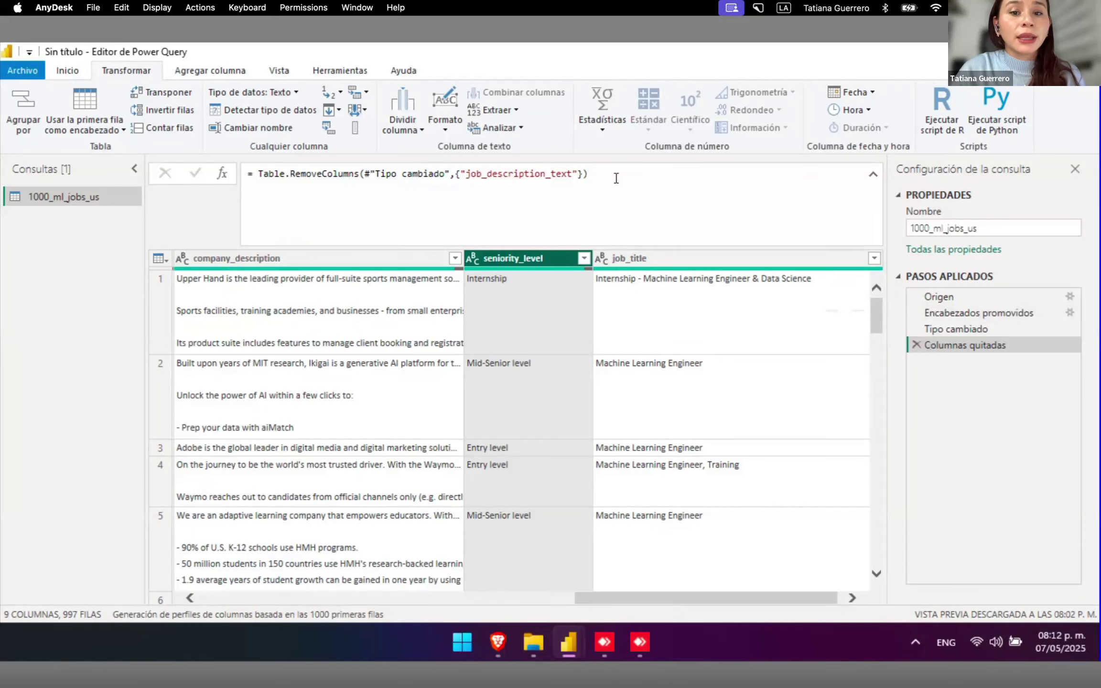
# - Examine the Table.RemoveColumns formula of the Columnas quitadas step, including its Tipo cambiado reference and removed column argument
pyautogui.moveTo(616, 176); pyautogui.dragTo(249, 171)
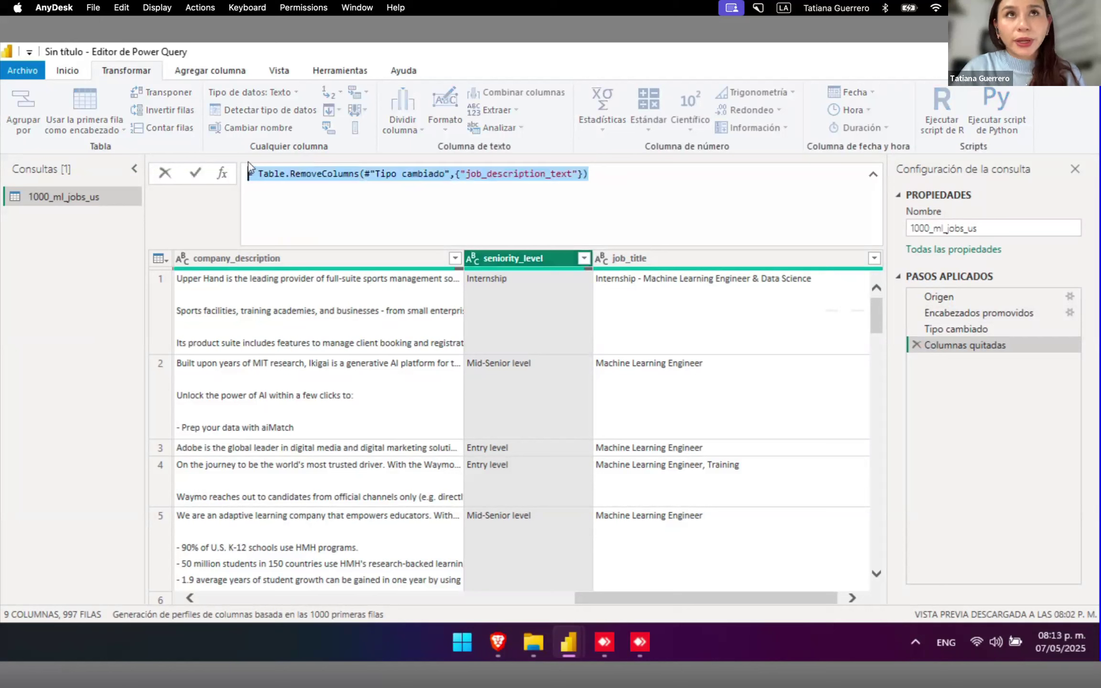
pyautogui.click(305, 189)
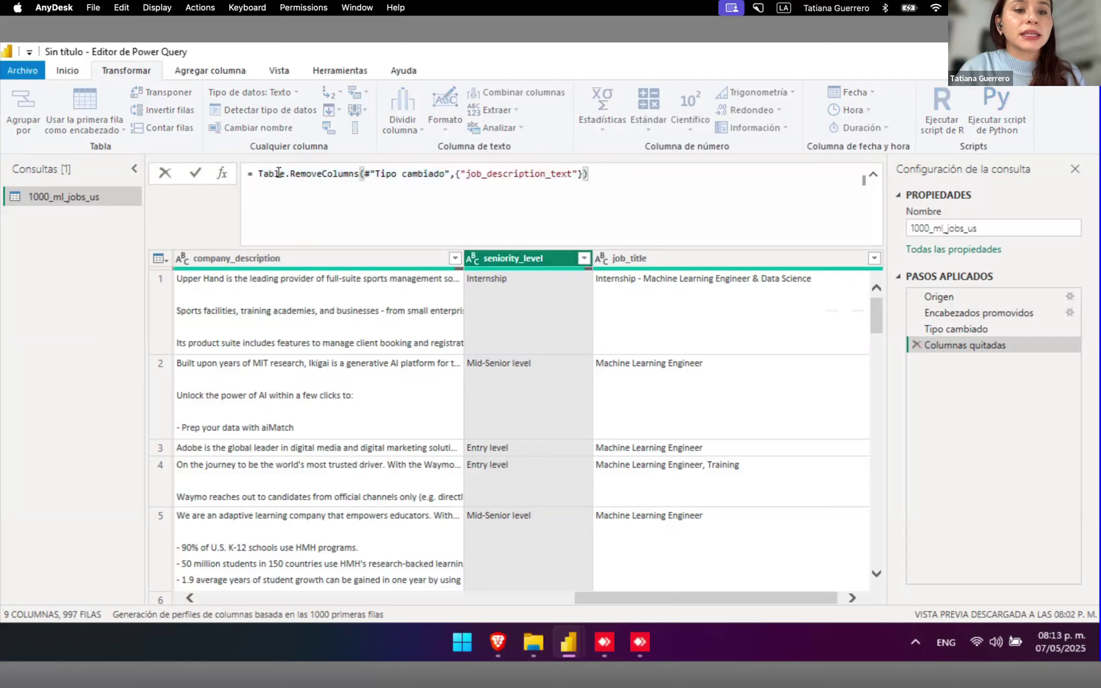
pyautogui.doubleClick(278, 173)
pyautogui.hotkey('shift', 'Home')
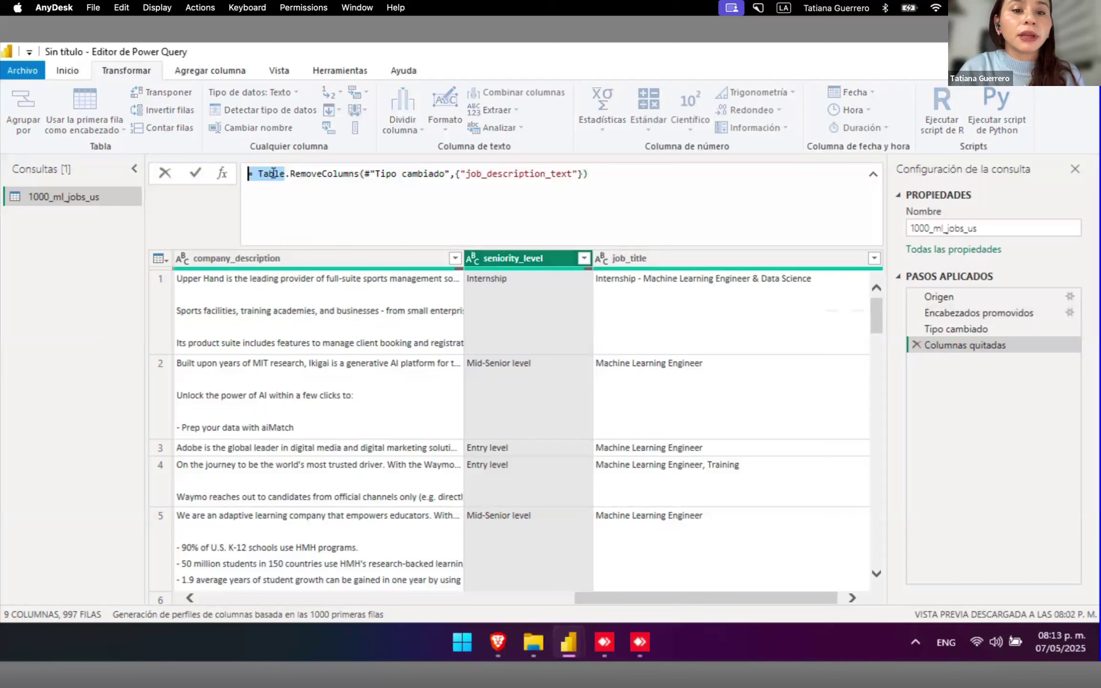
pyautogui.moveTo(405, 173); pyautogui.dragTo(446, 173)
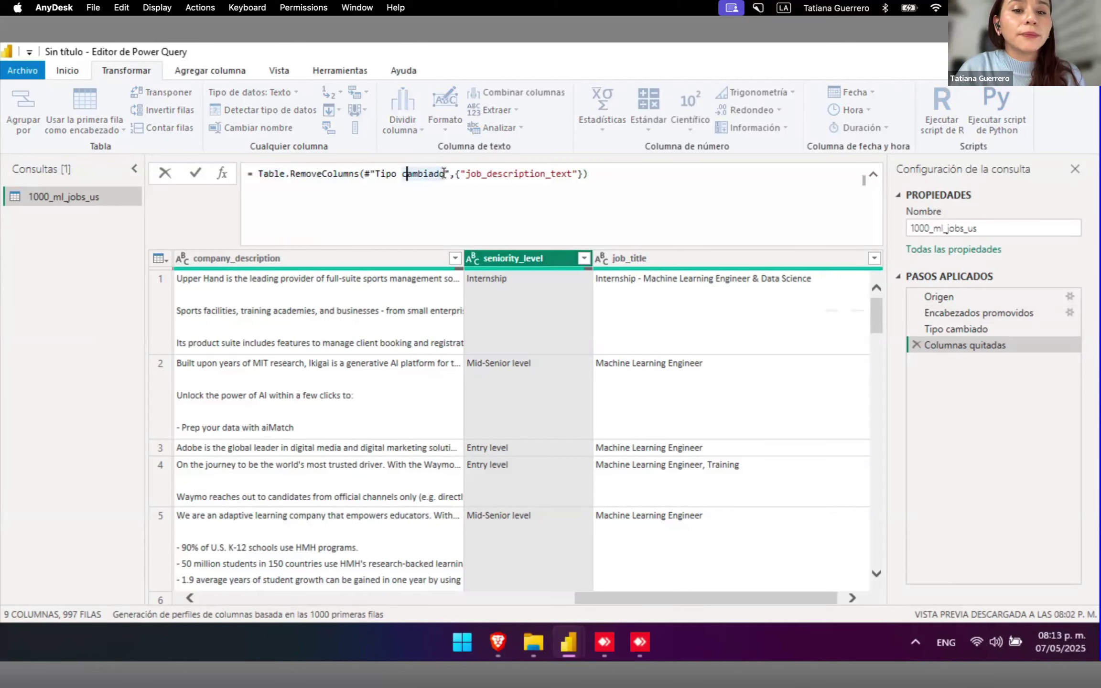
pyautogui.doubleClick(490, 173)
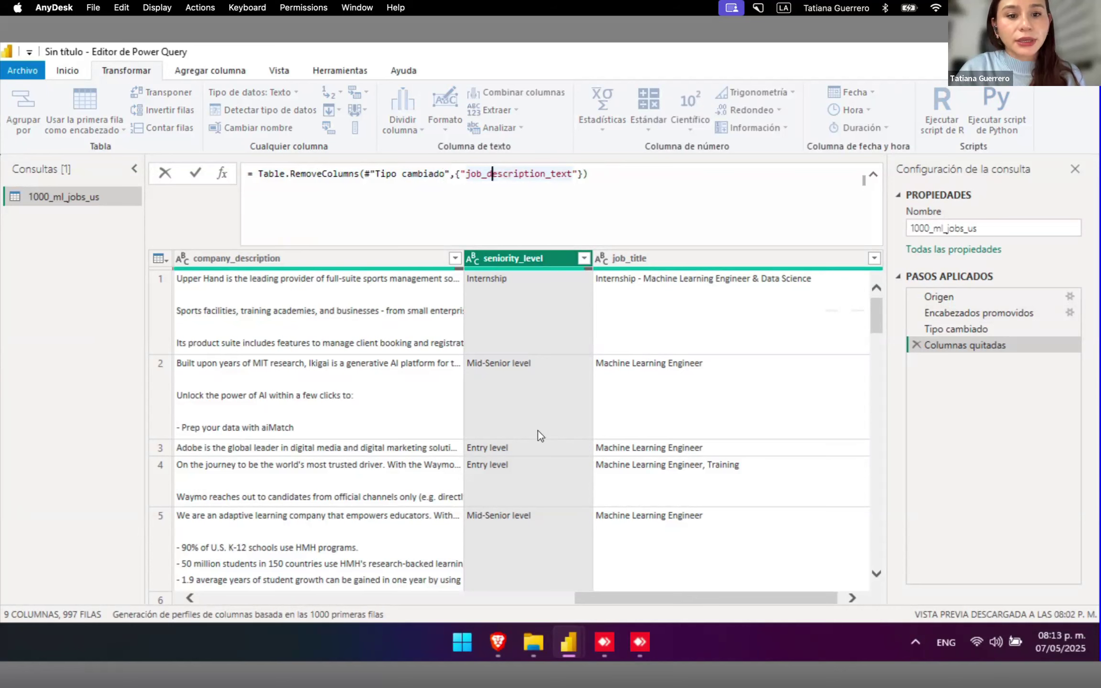
# - Remove the unnamed whole-number index column at the start of the table
pyautogui.moveTo(605, 590); pyautogui.dragTo(254, 601)
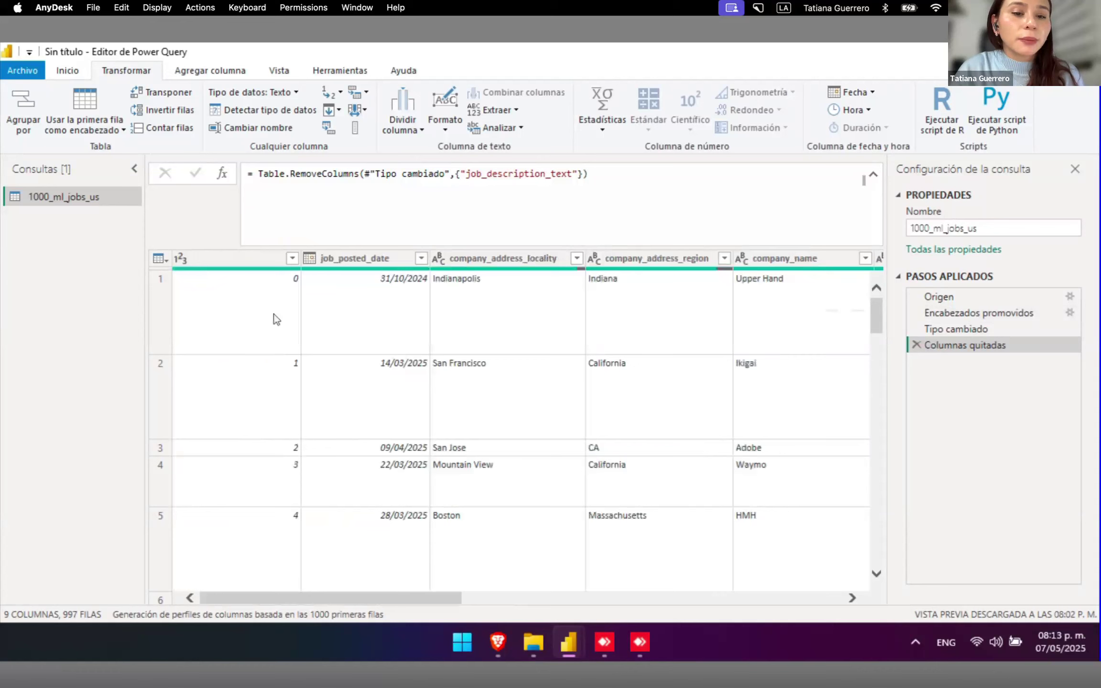
pyautogui.click(248, 255)
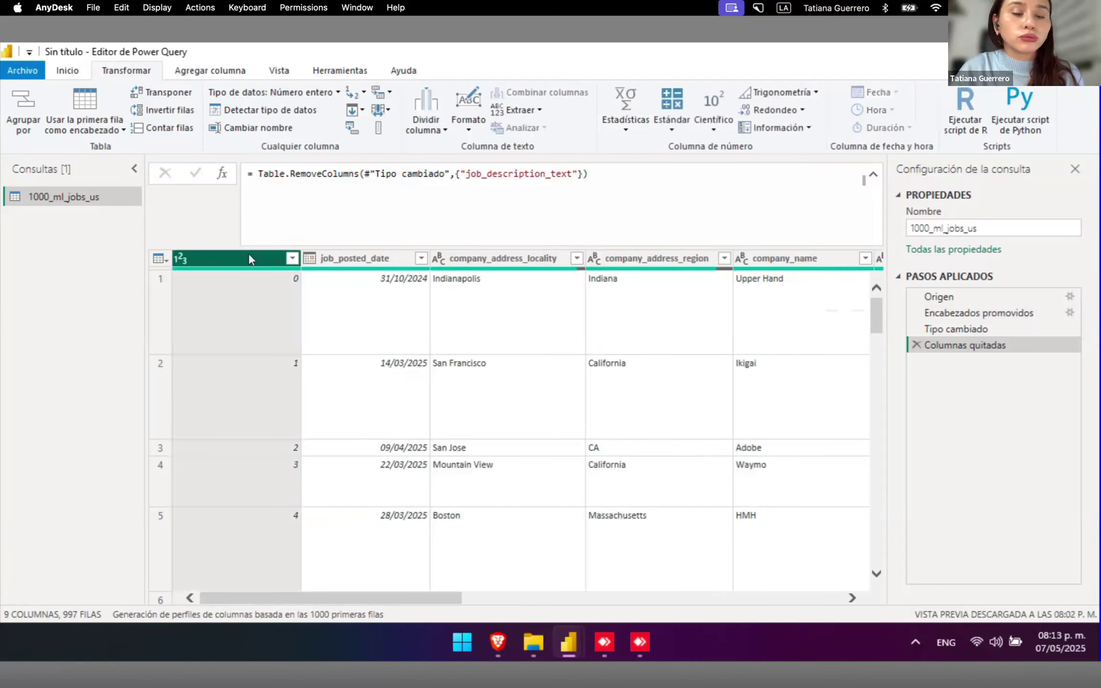
pyautogui.rightClick(249, 258)
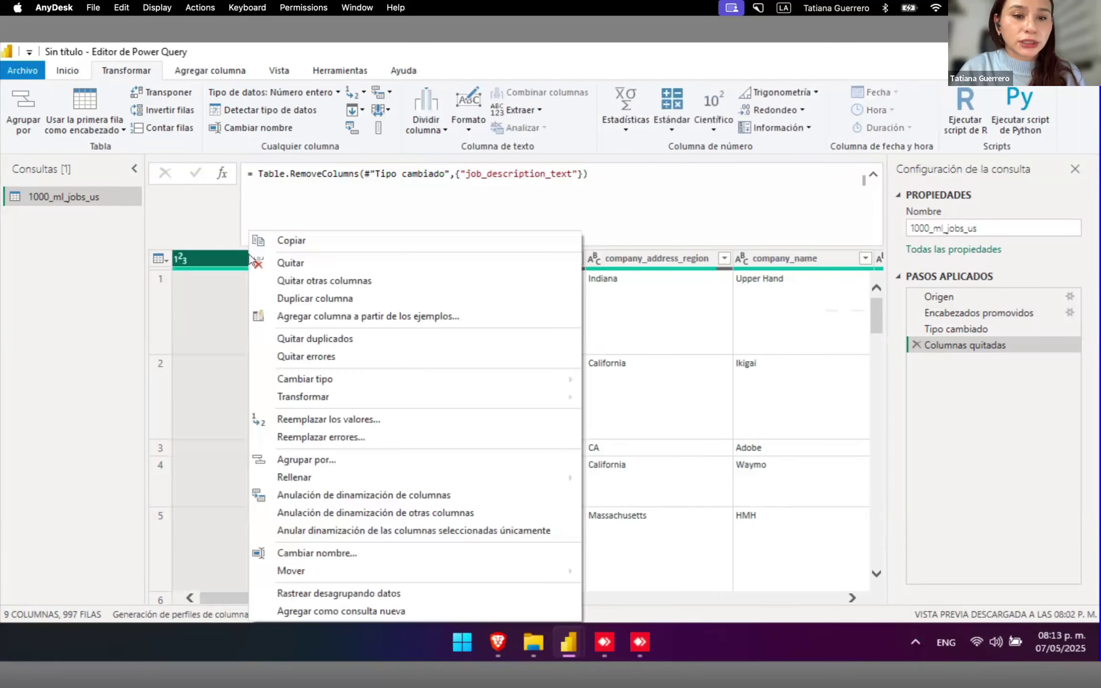
pyautogui.click(298, 264)
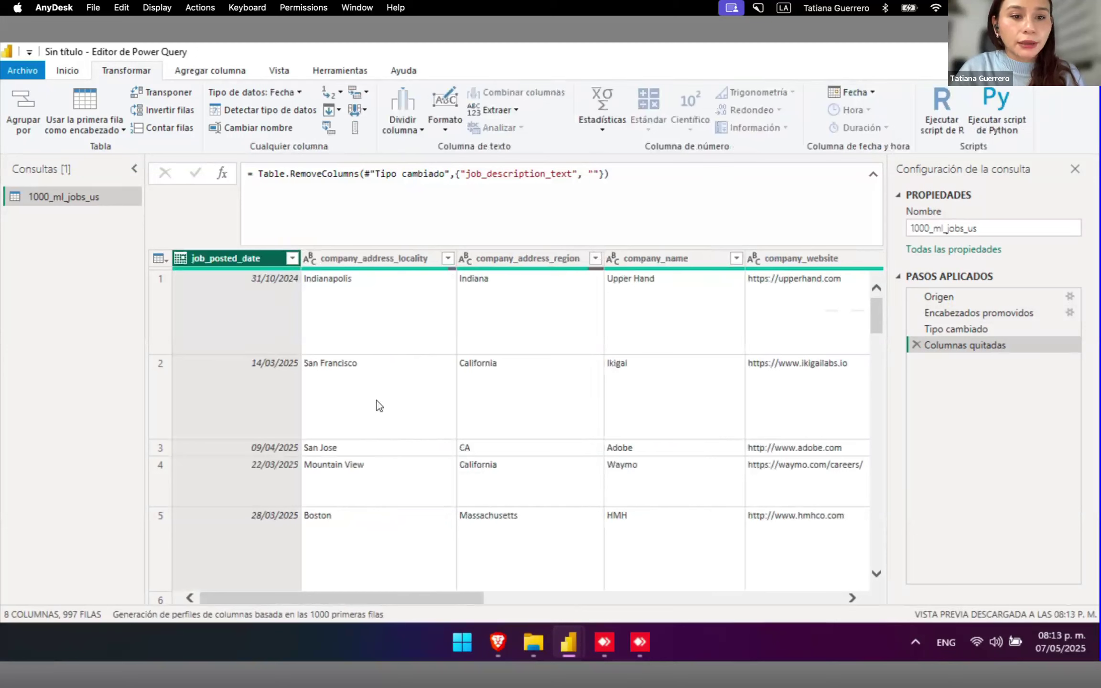
# - Convert the company_address_locality text to uppercase with the MAYÚSCULAS transformation
pyautogui.click(312, 265)
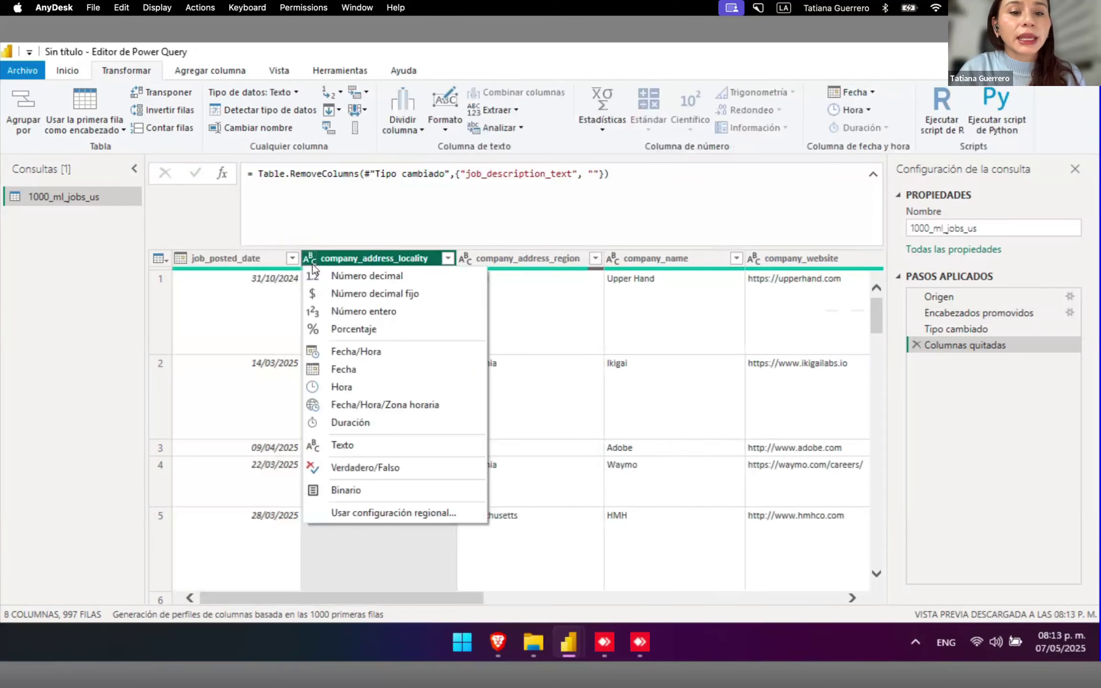
pyautogui.click(356, 268)
pyautogui.rightClick(356, 267)
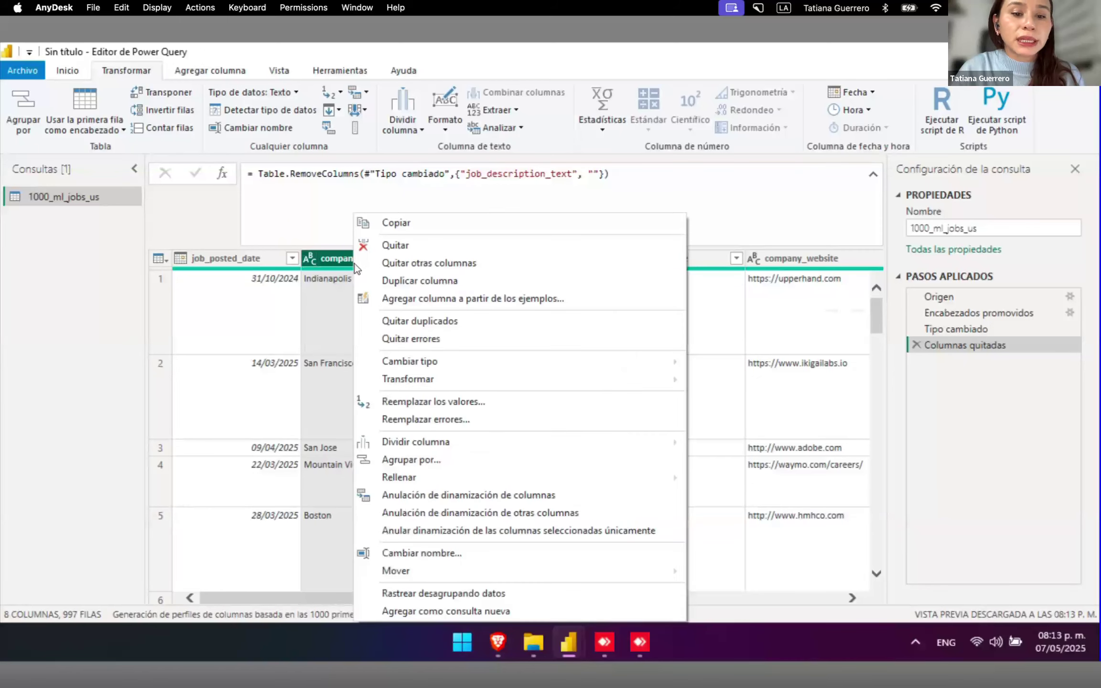
pyautogui.moveTo(458, 380)
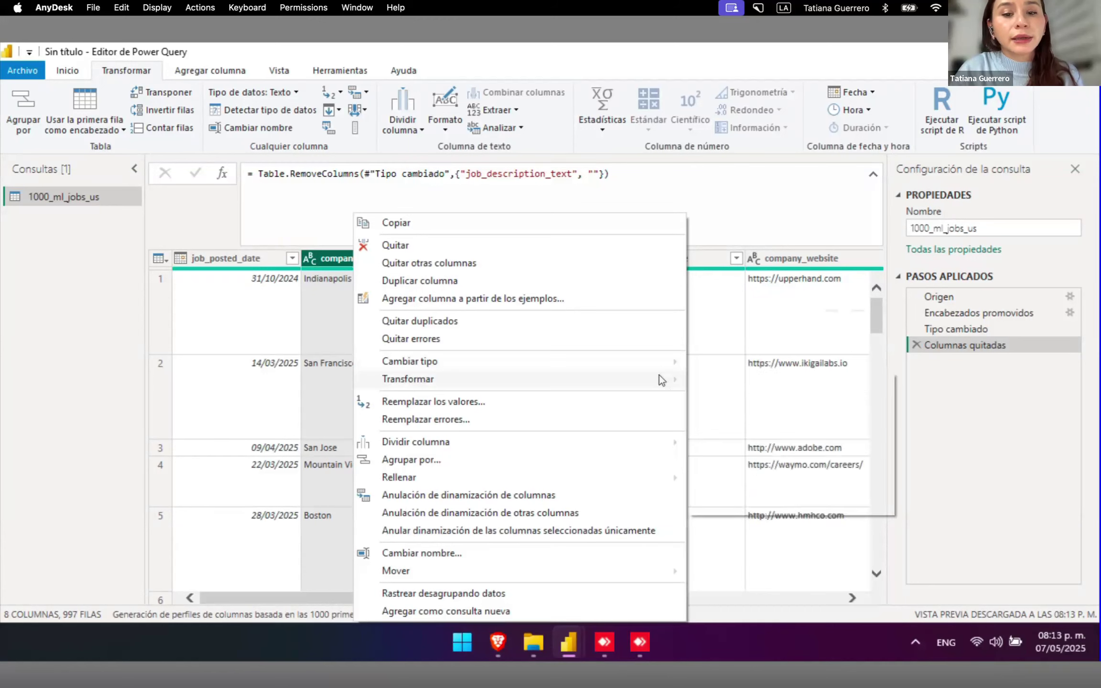
pyautogui.moveTo(555, 383)
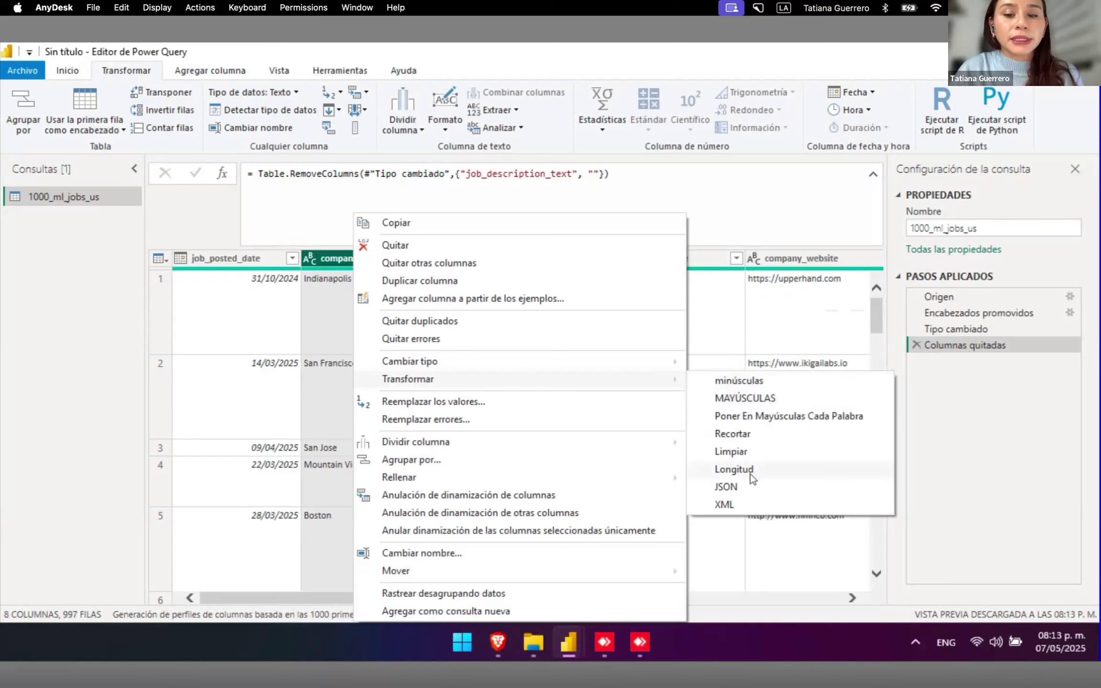
pyautogui.click(764, 398)
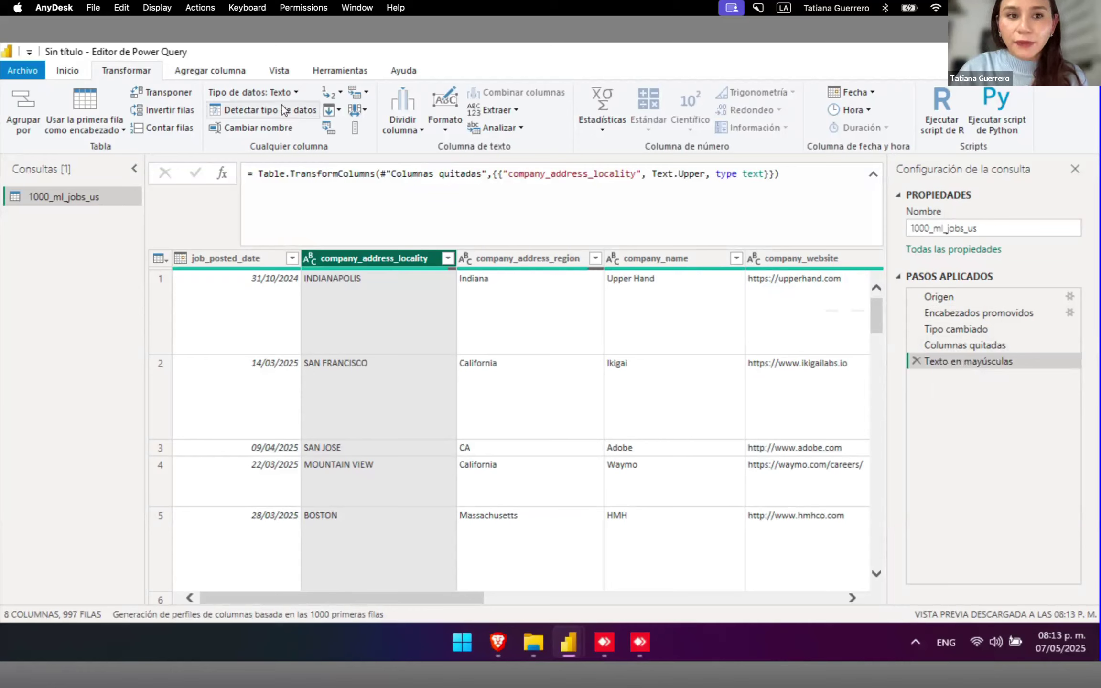
# - Review the commands for adding columns, and apply the query changes while closing the Power Query Editor
pyautogui.click(217, 71)
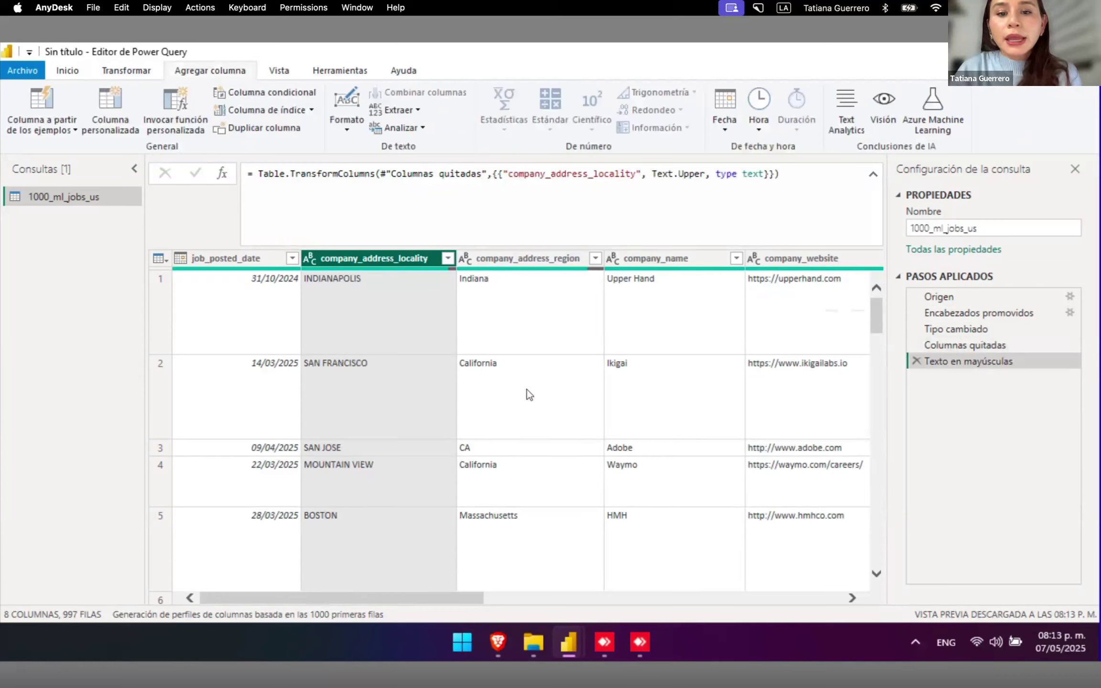
pyautogui.moveTo(402, 596); pyautogui.dragTo(239, 536)
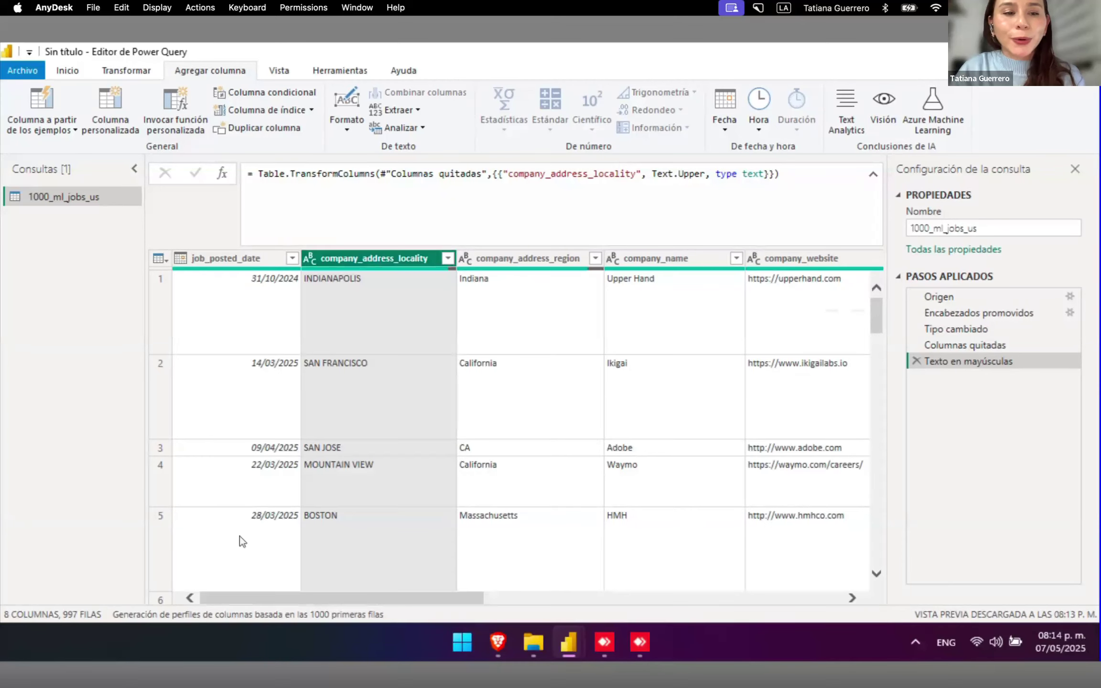
pyautogui.click(60, 75)
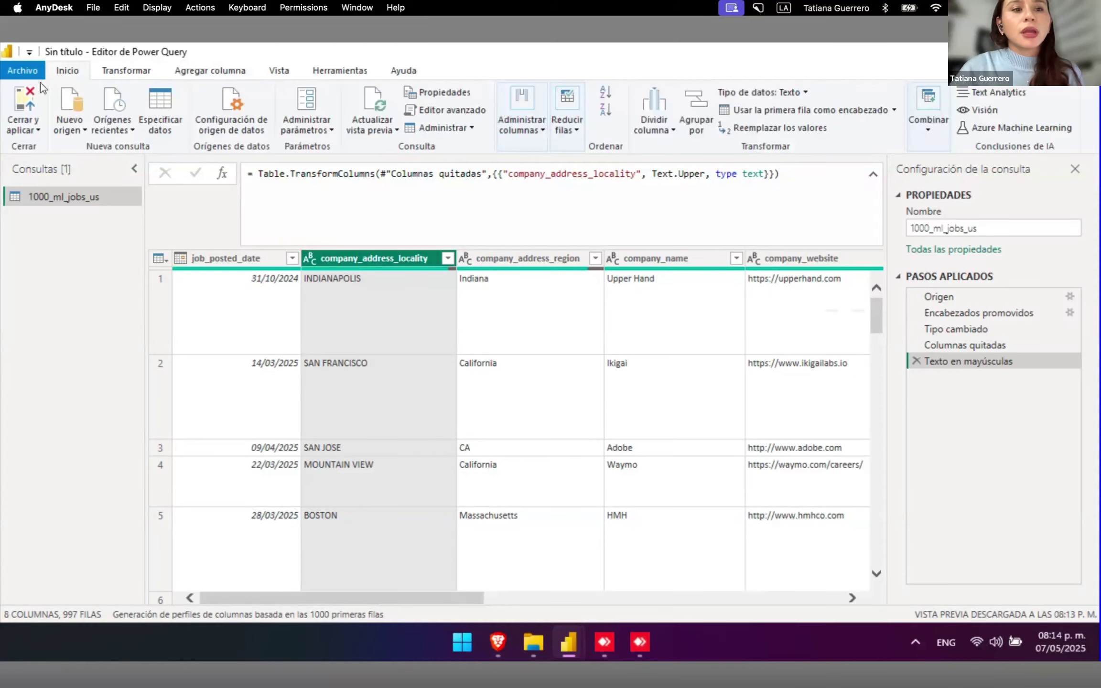
pyautogui.click(34, 128)
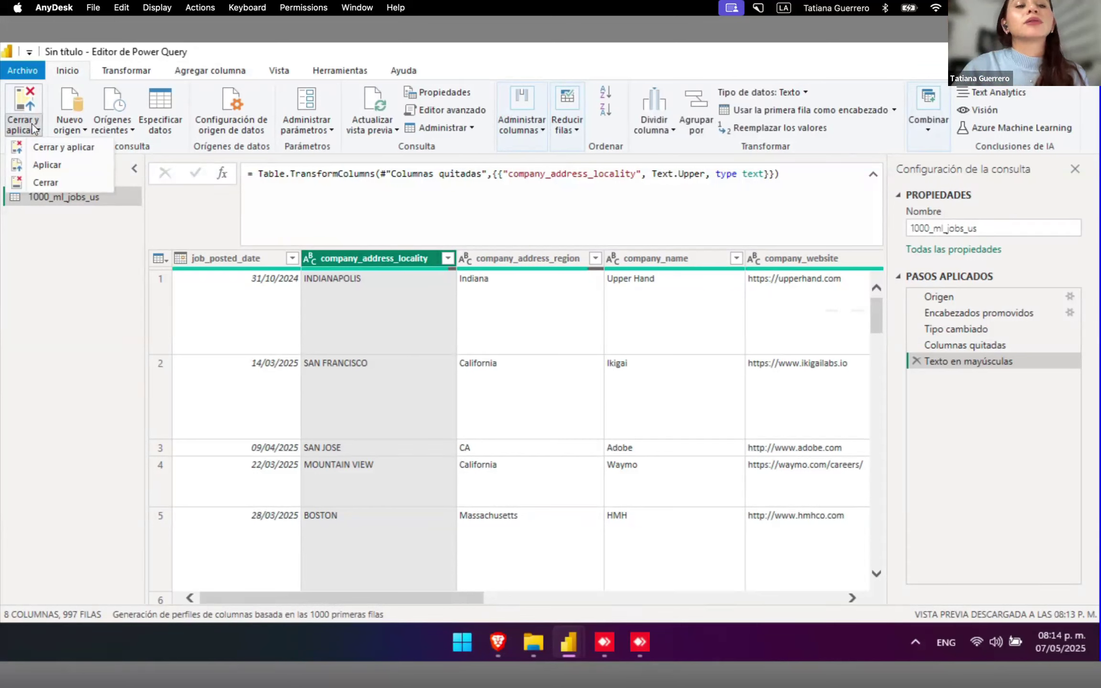
pyautogui.click(66, 152)
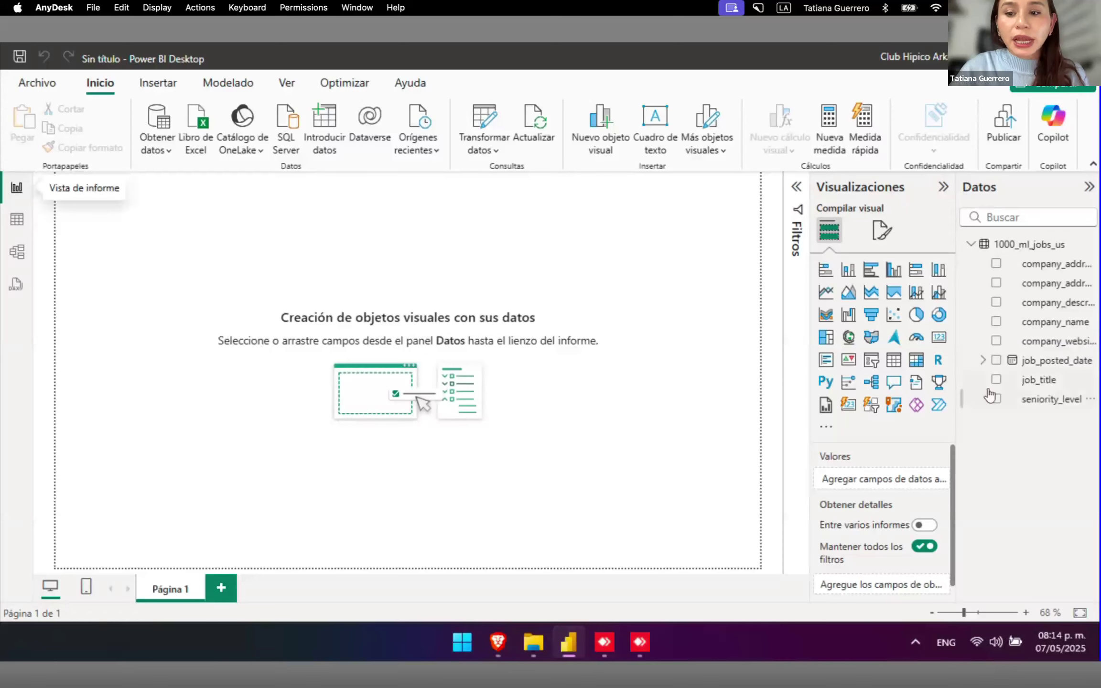
# - Show the loaded 1000_ml_jobs_us data in table view and expand its field list
pyautogui.click(17, 219)
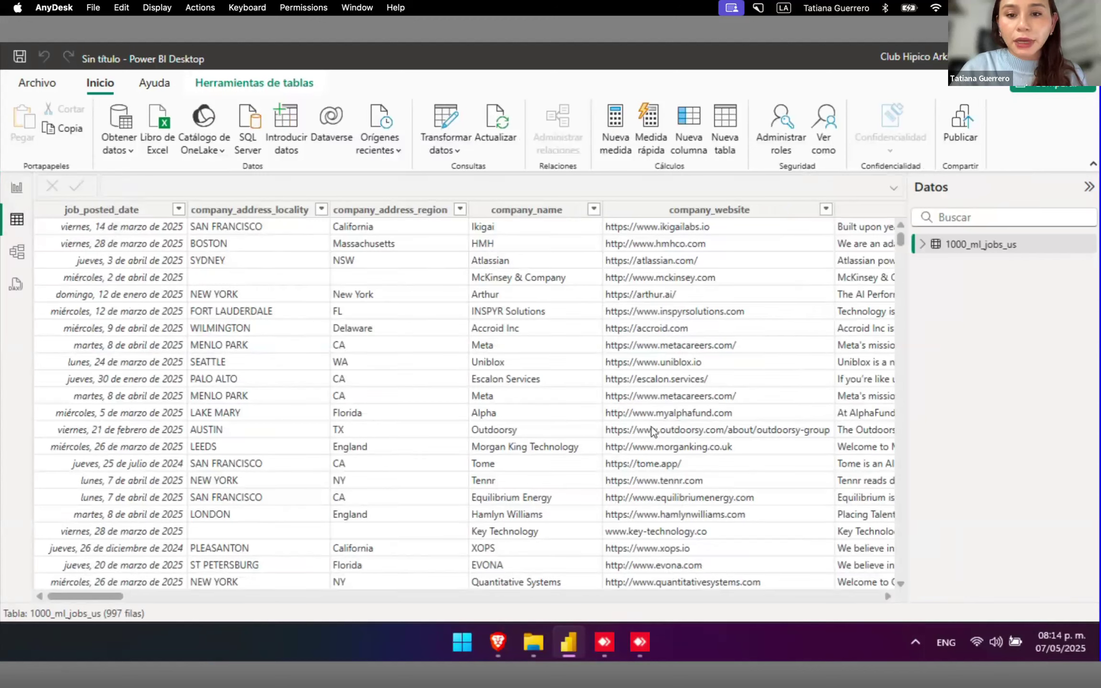
pyautogui.moveTo(79, 597); pyautogui.dragTo(484, 578)
pyautogui.click(921, 246)
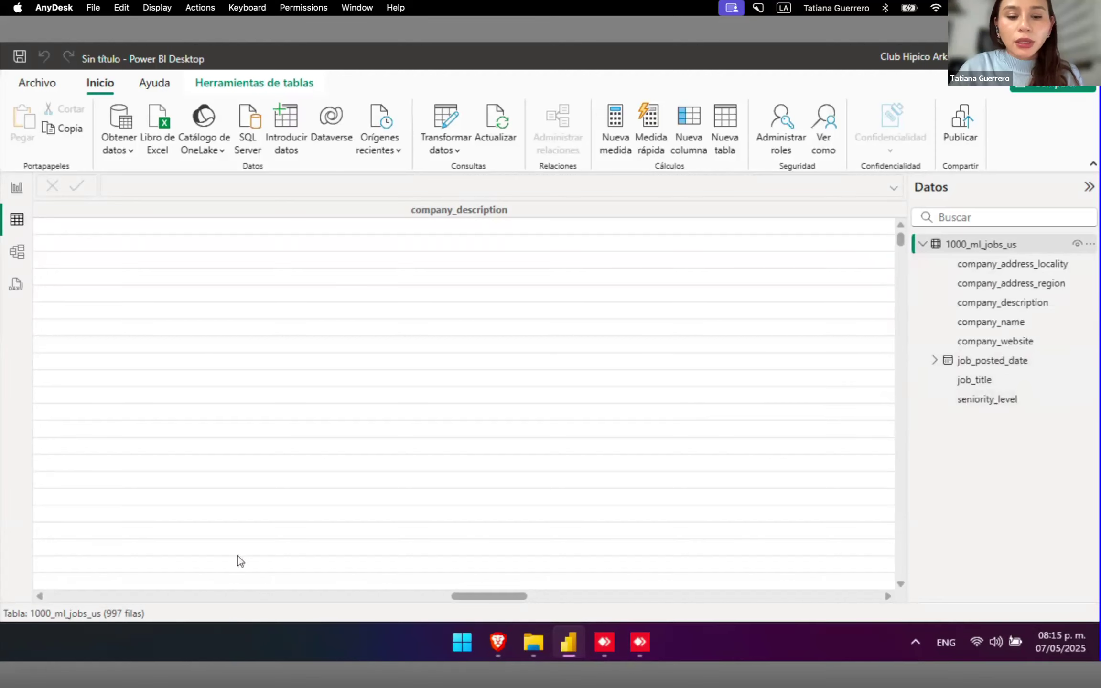
# - Switch to the presentation in Brave and advance from the Power Query slides to the Cinta de opciones slide about creating visuals
pyautogui.moveTo(282, 686)
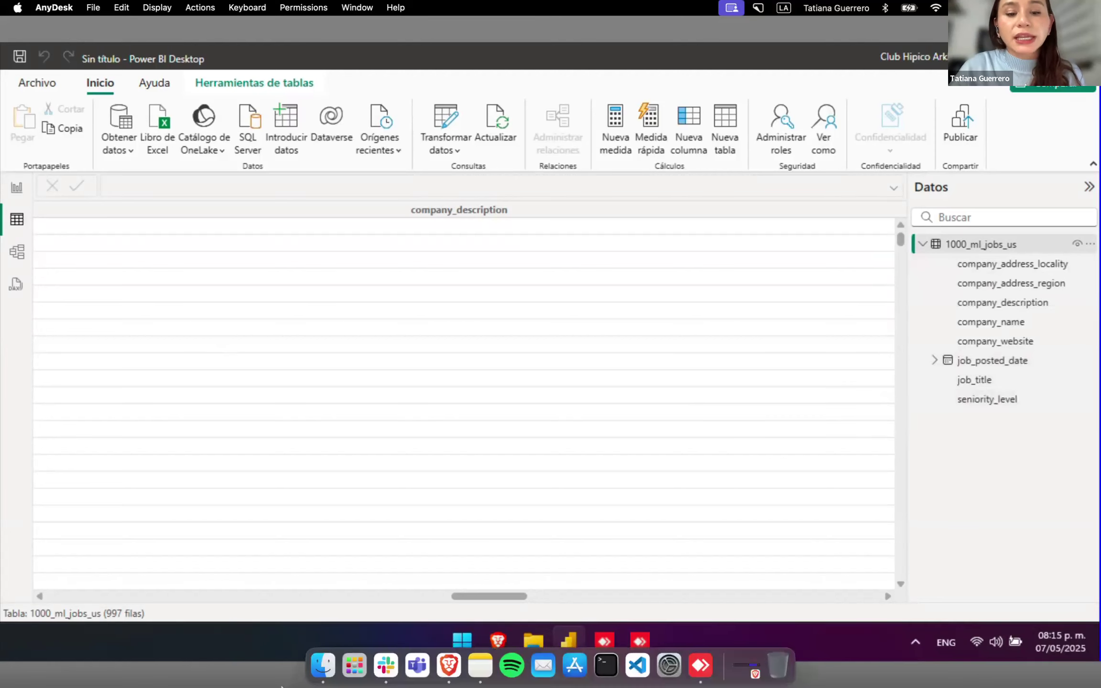
pyautogui.click(448, 663)
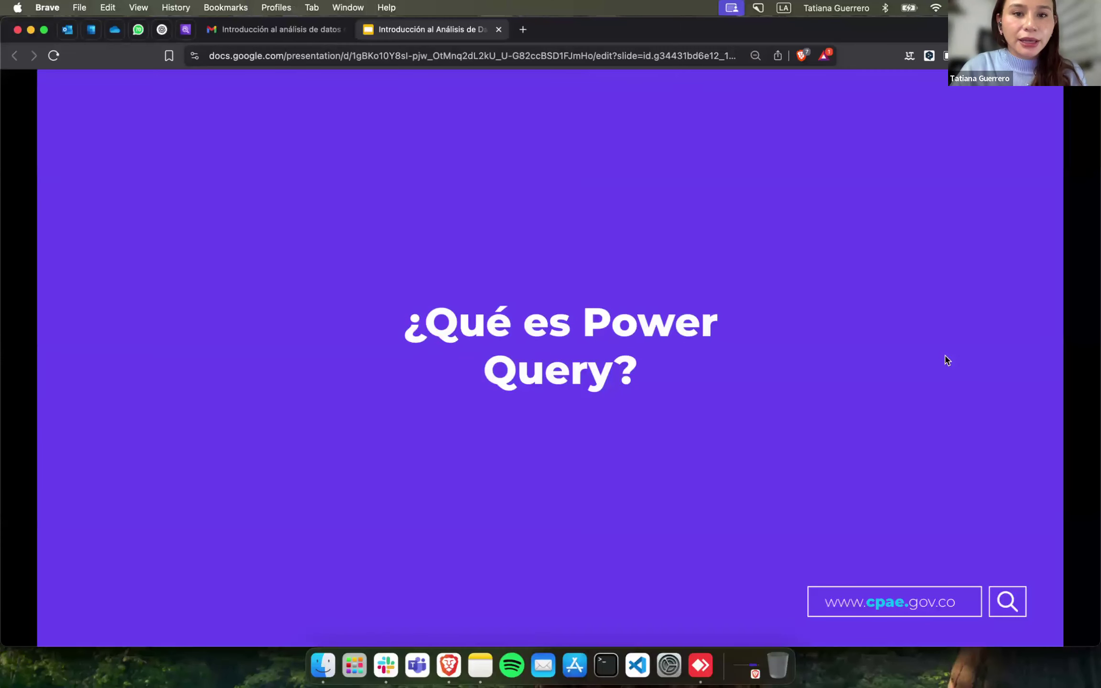
pyautogui.press('Right')
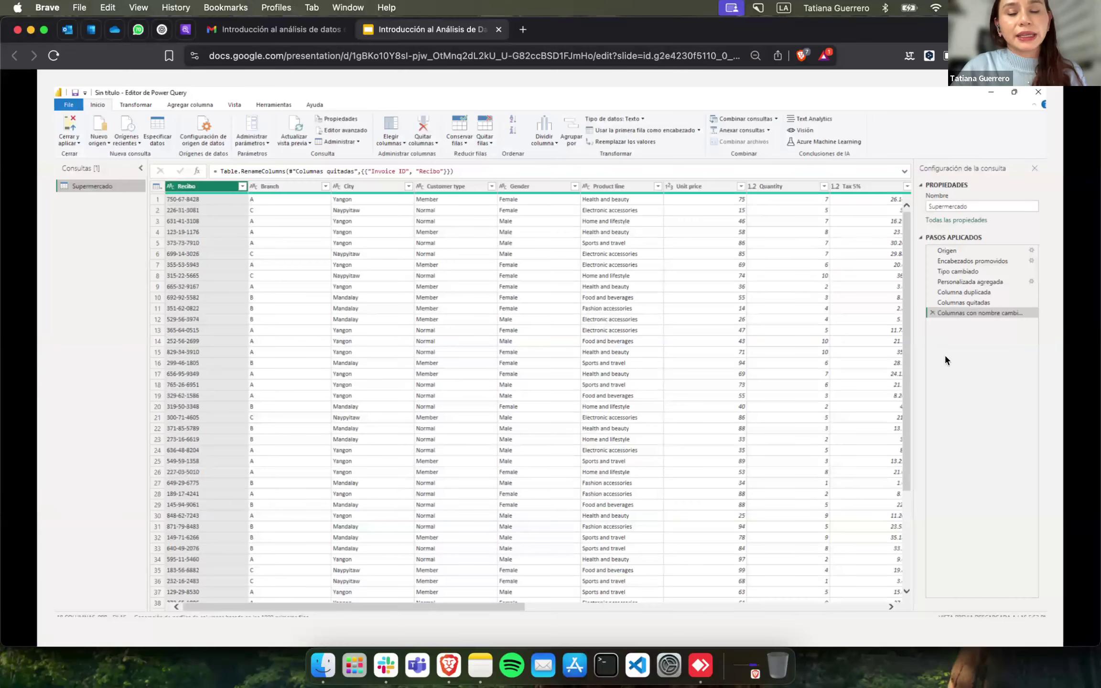
pyautogui.press('Right')
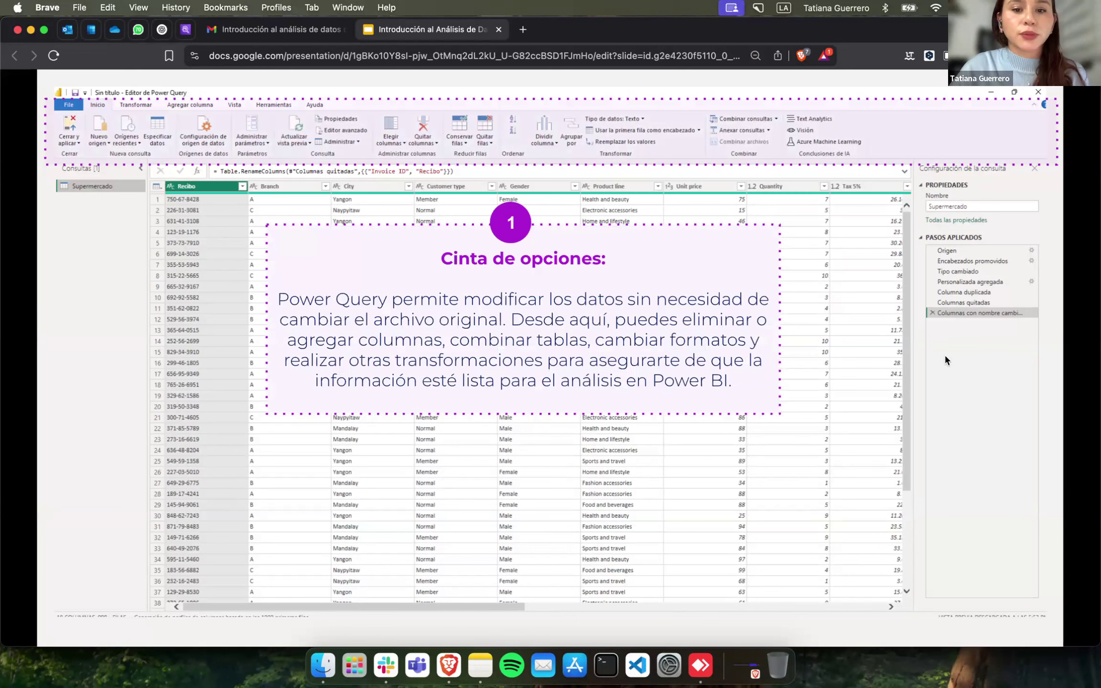
pyautogui.press('Right')
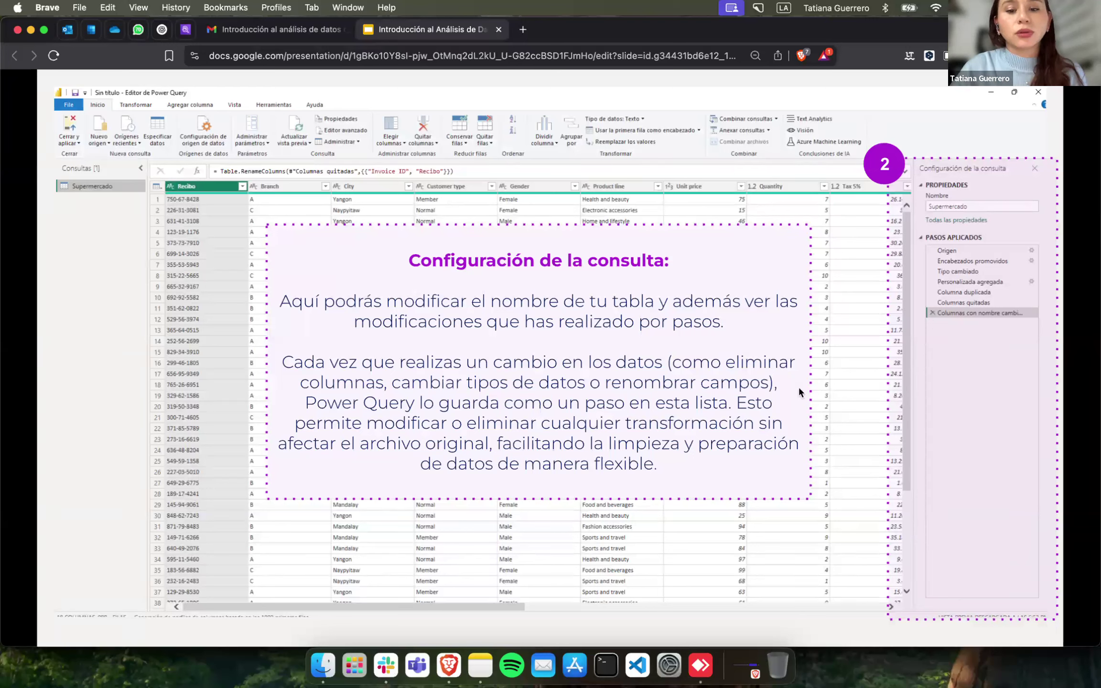
pyautogui.click(948, 424)
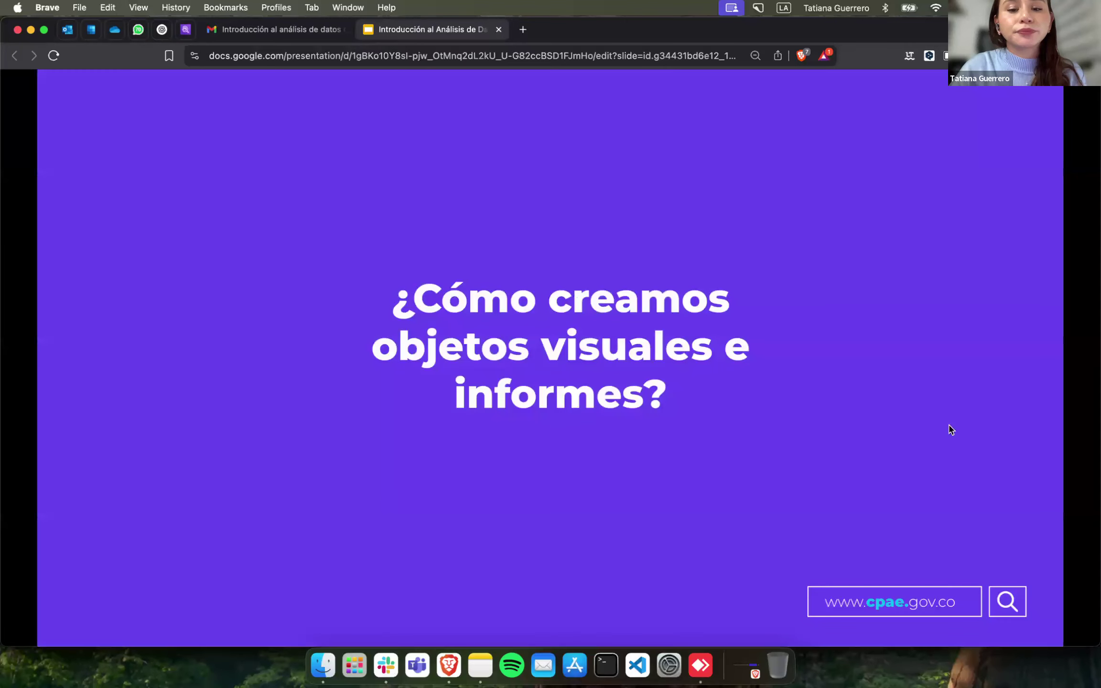
pyautogui.click(950, 429)
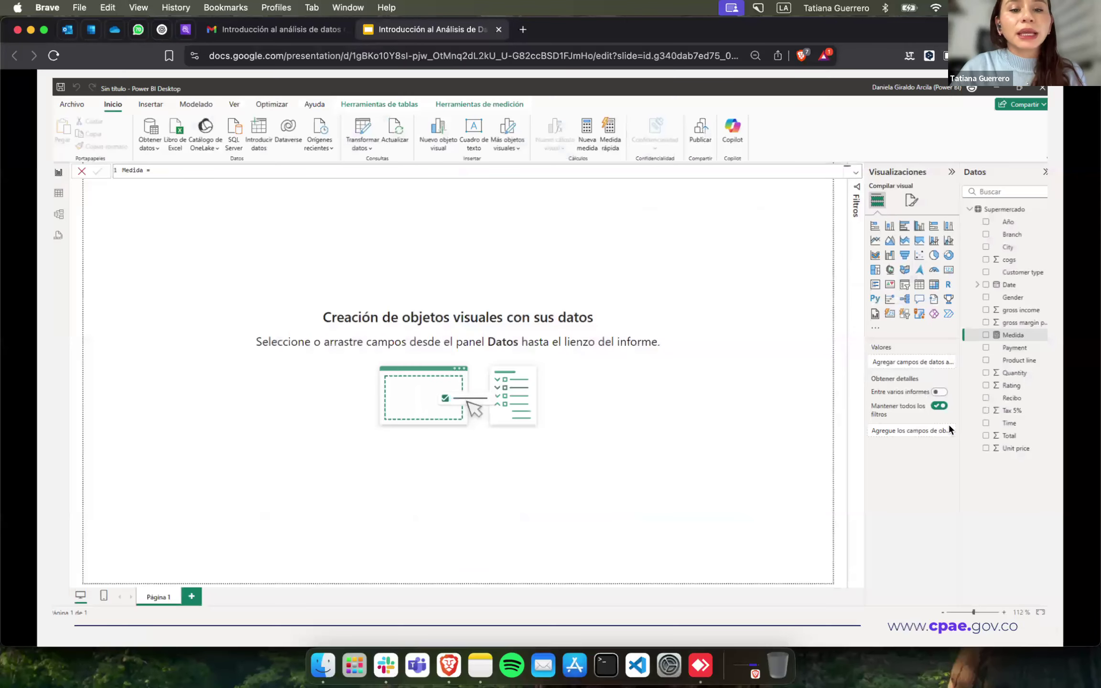
pyautogui.click(949, 429)
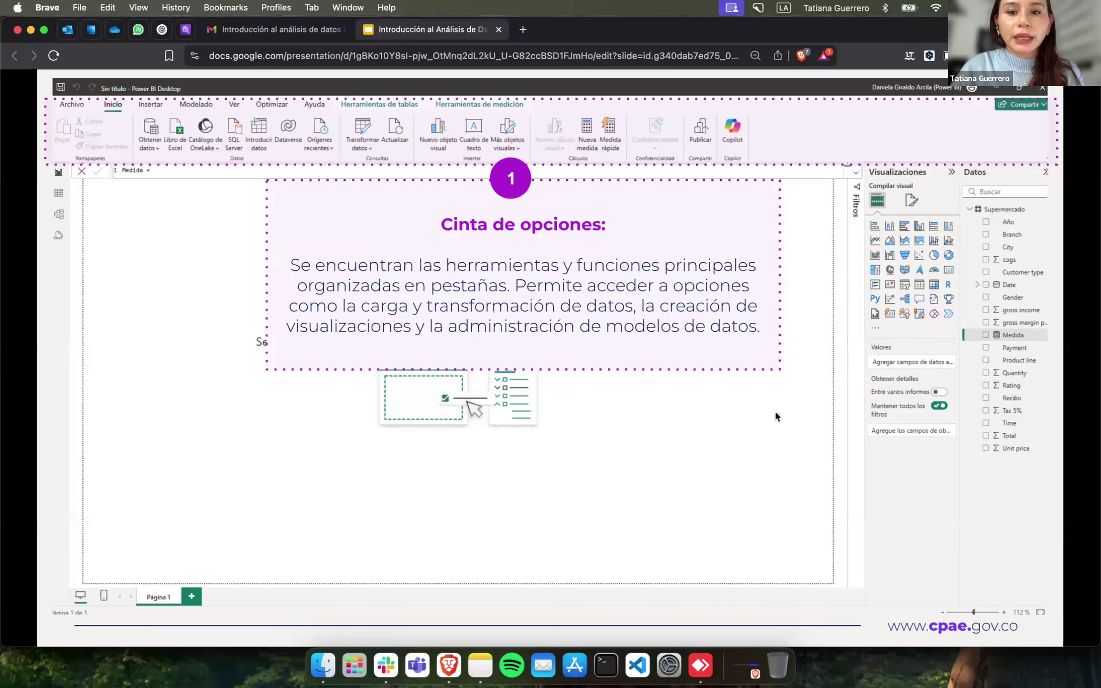
# - Advance the presentation to the Vistas Disponibles slide, then switch to the remote Power BI Desktop session and show the report view
pyautogui.press('Right')
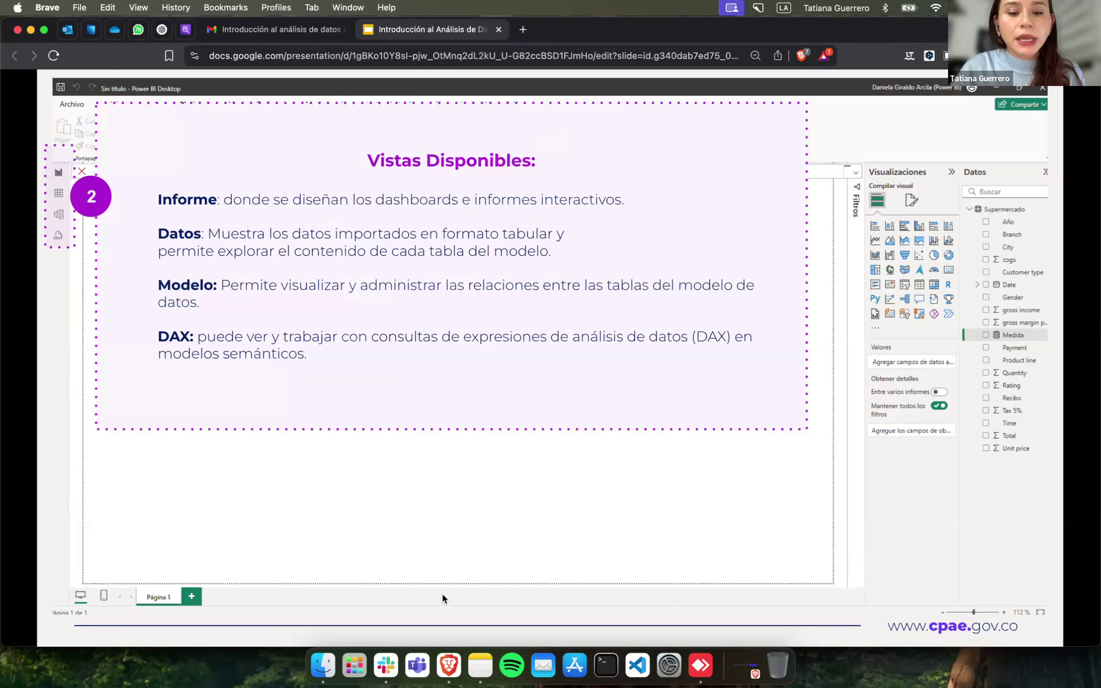
pyautogui.click(710, 660)
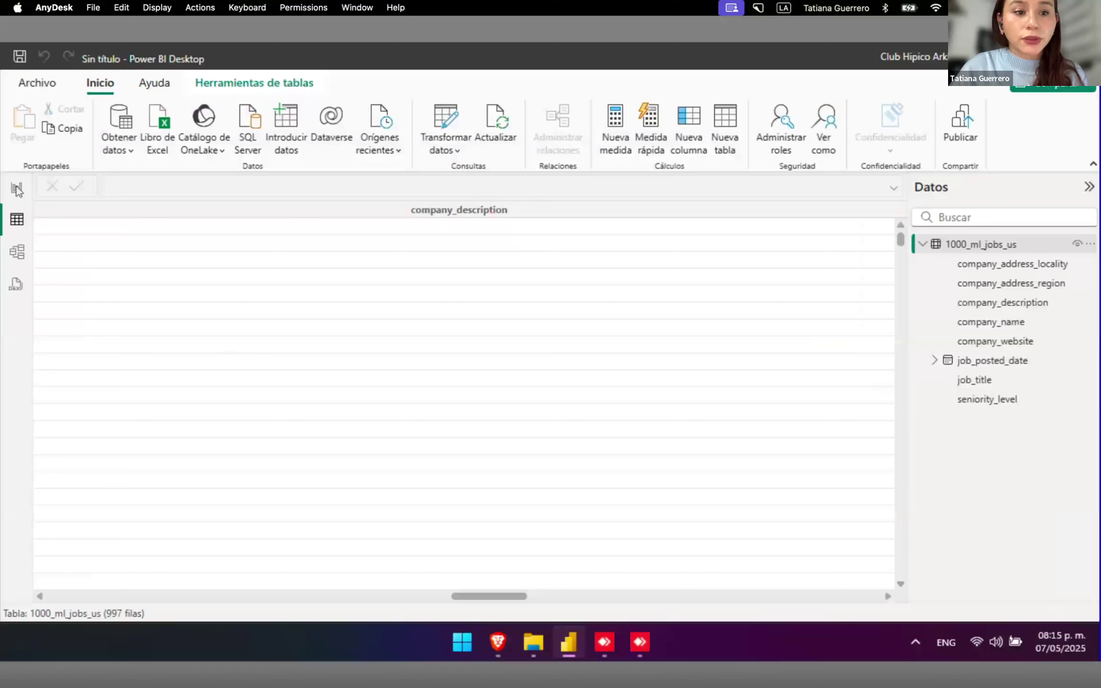
pyautogui.click(15, 190)
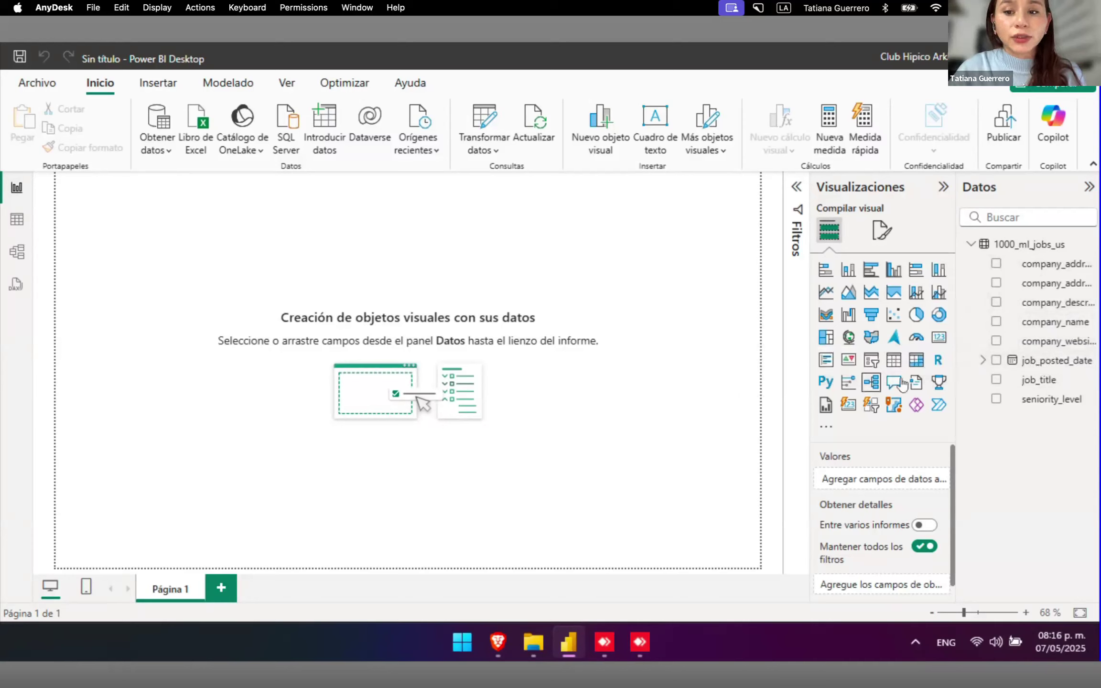
# - Add a line chart to Página 1, move it toward the upper middle of the canvas, and review its field wells
pyautogui.click(826, 292)
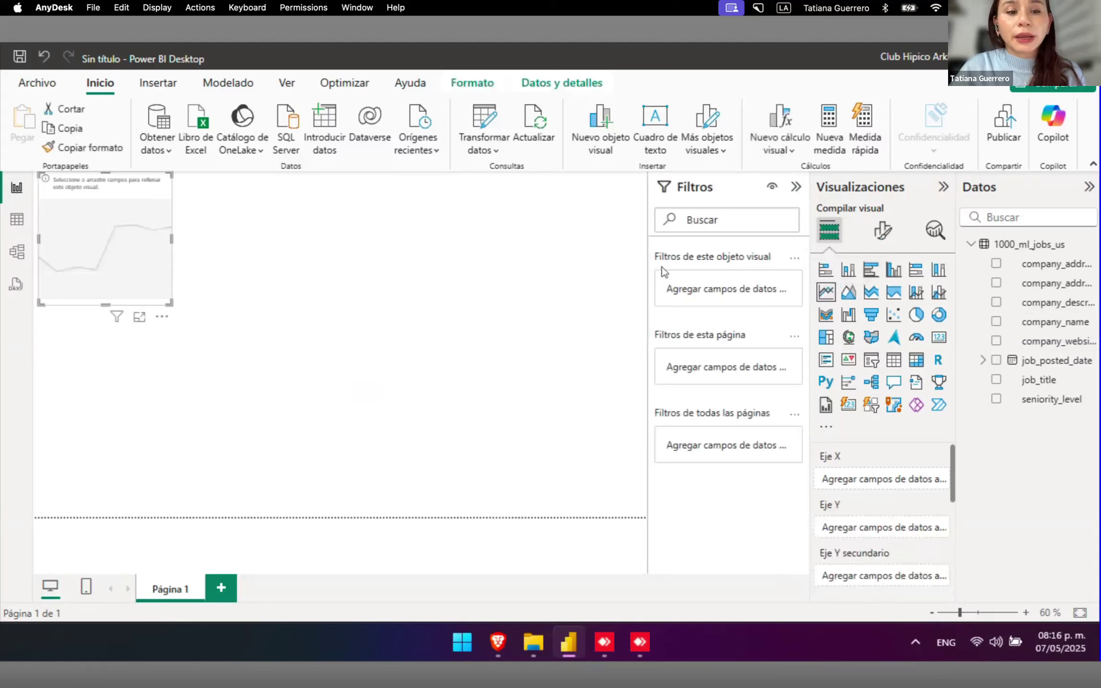
pyautogui.moveTo(85, 191); pyautogui.dragTo(296, 243)
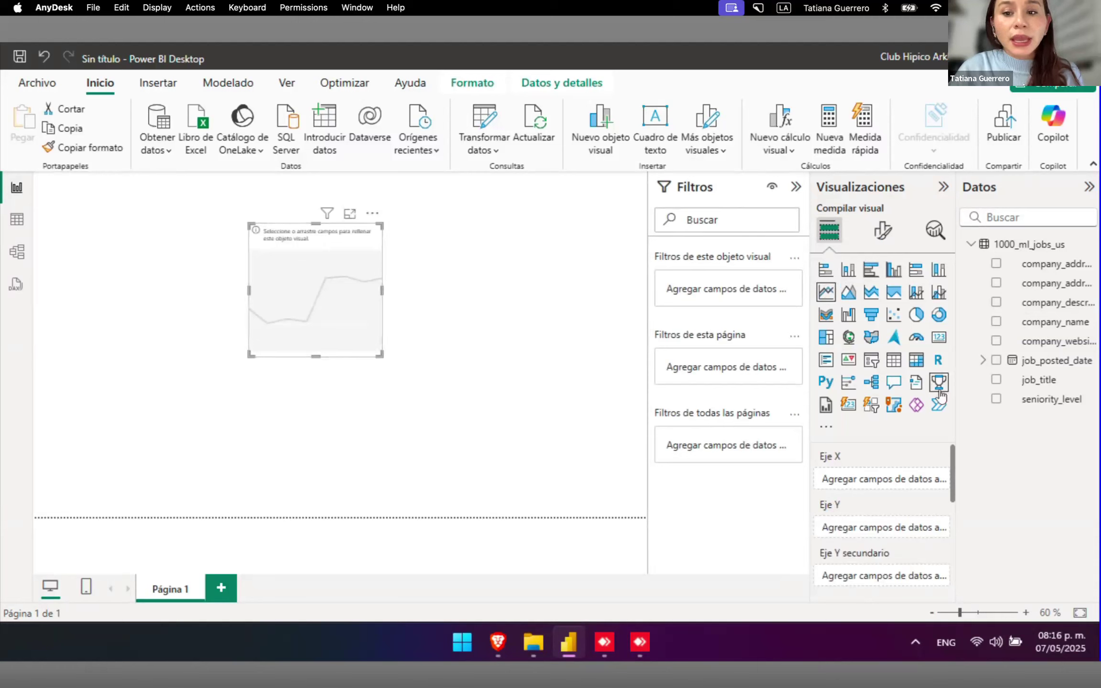
pyautogui.scroll(-1, 874, 449)
pyautogui.scroll(-3, 874, 451)
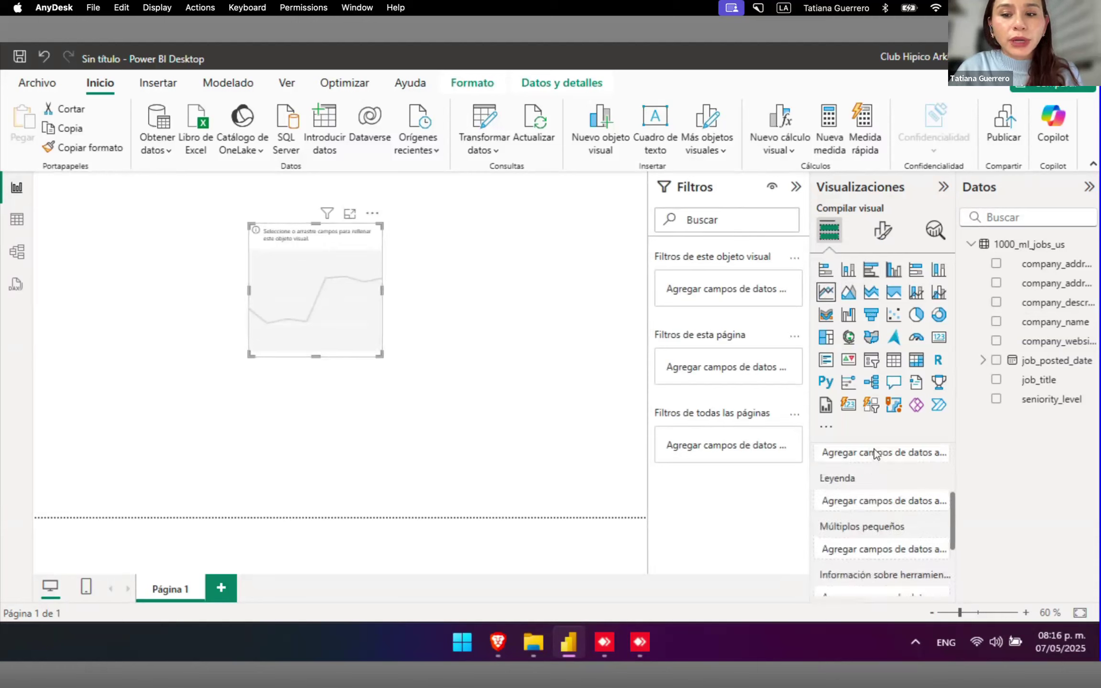
pyautogui.scroll(4, 873, 454)
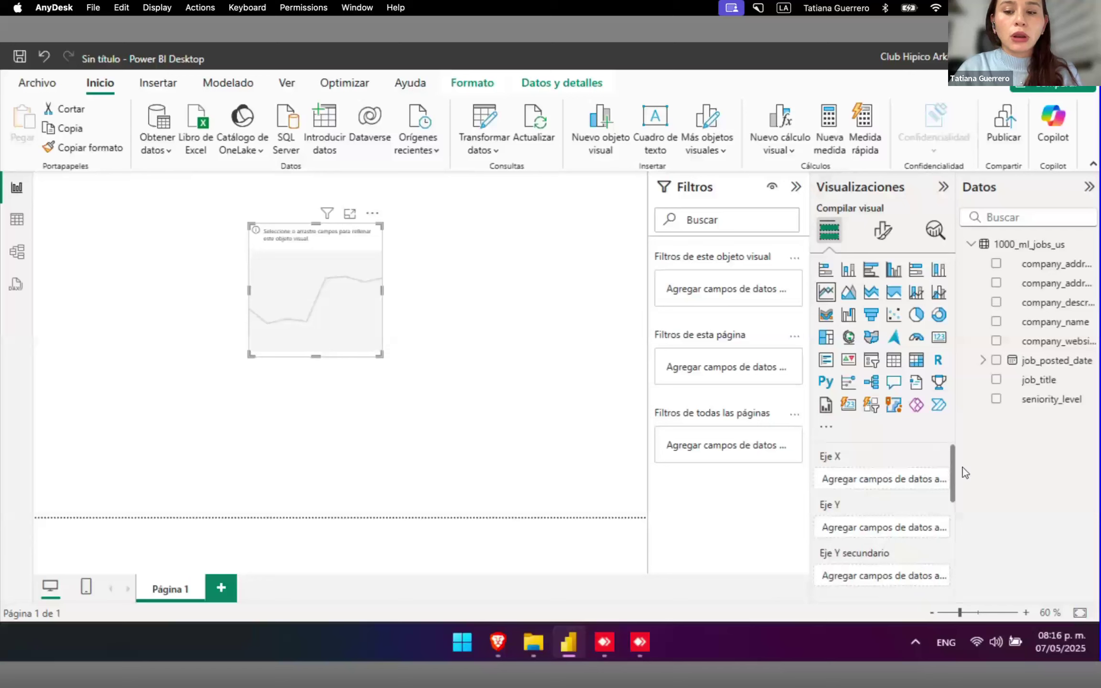
pyautogui.moveTo(955, 455); pyautogui.dragTo(944, 488)
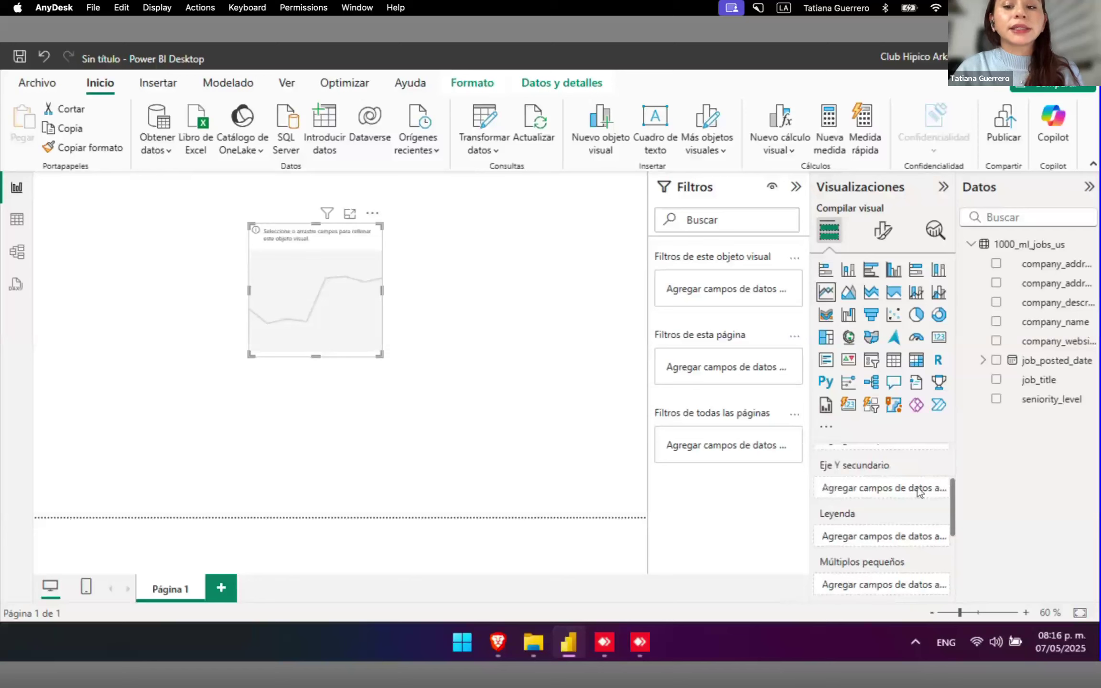
pyautogui.moveTo(951, 493); pyautogui.dragTo(961, 443)
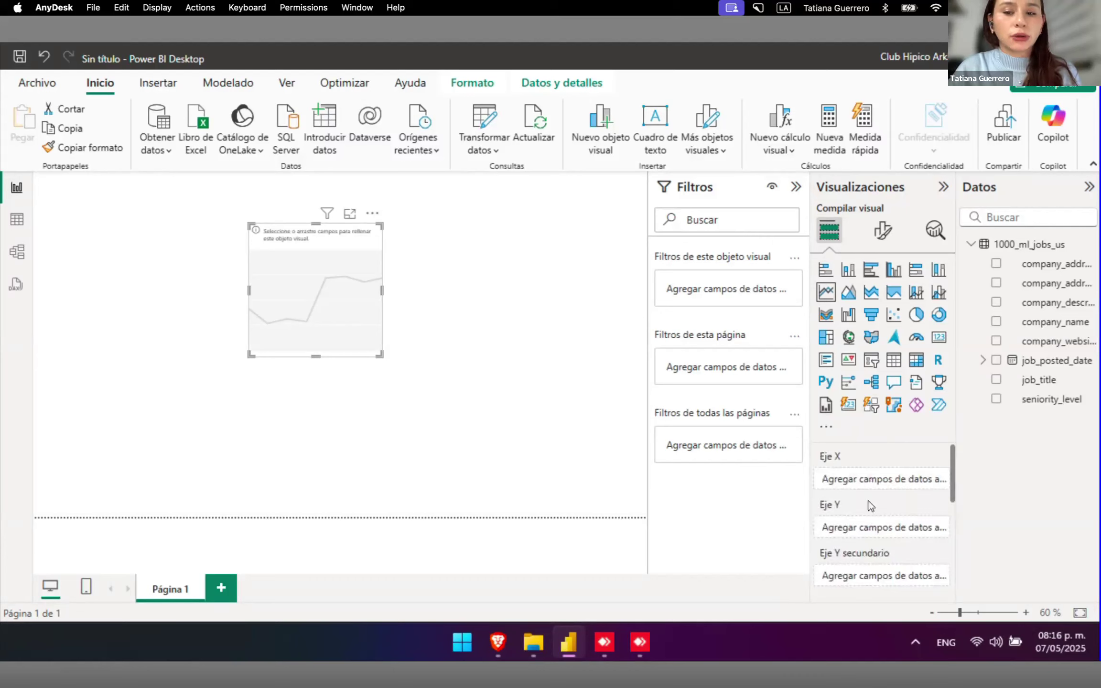
# - Convert the visual to a pie chart to compare its field wells, and return it to a line chart
pyautogui.click(916, 318)
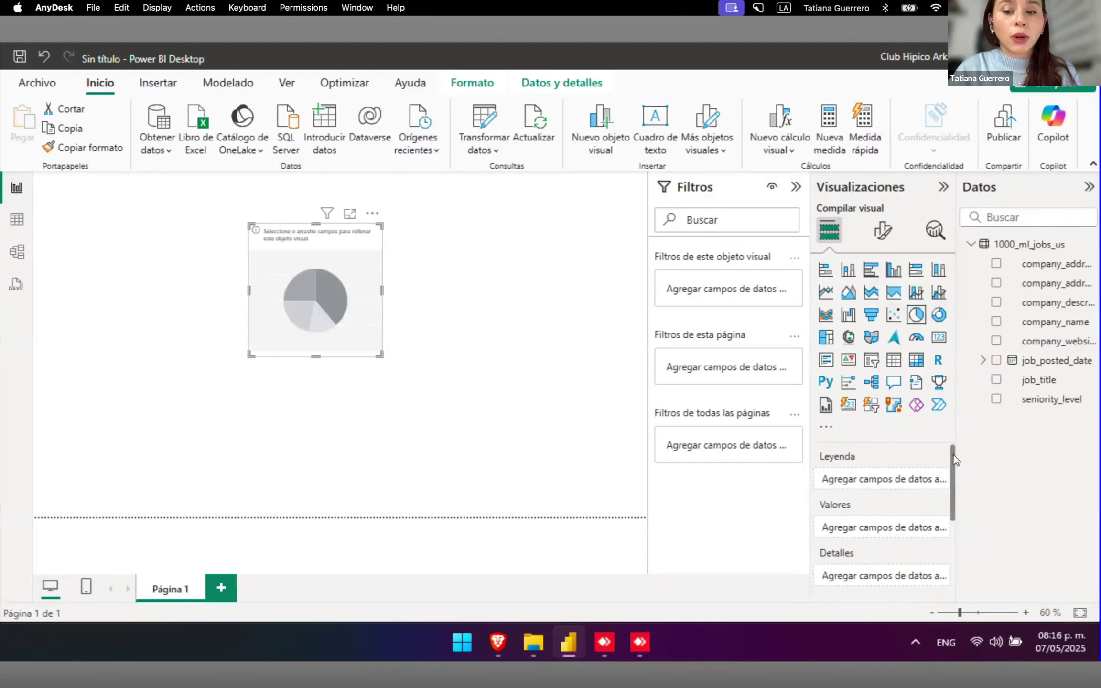
pyautogui.moveTo(954, 460); pyautogui.dragTo(946, 515)
pyautogui.scroll(3, 944, 512)
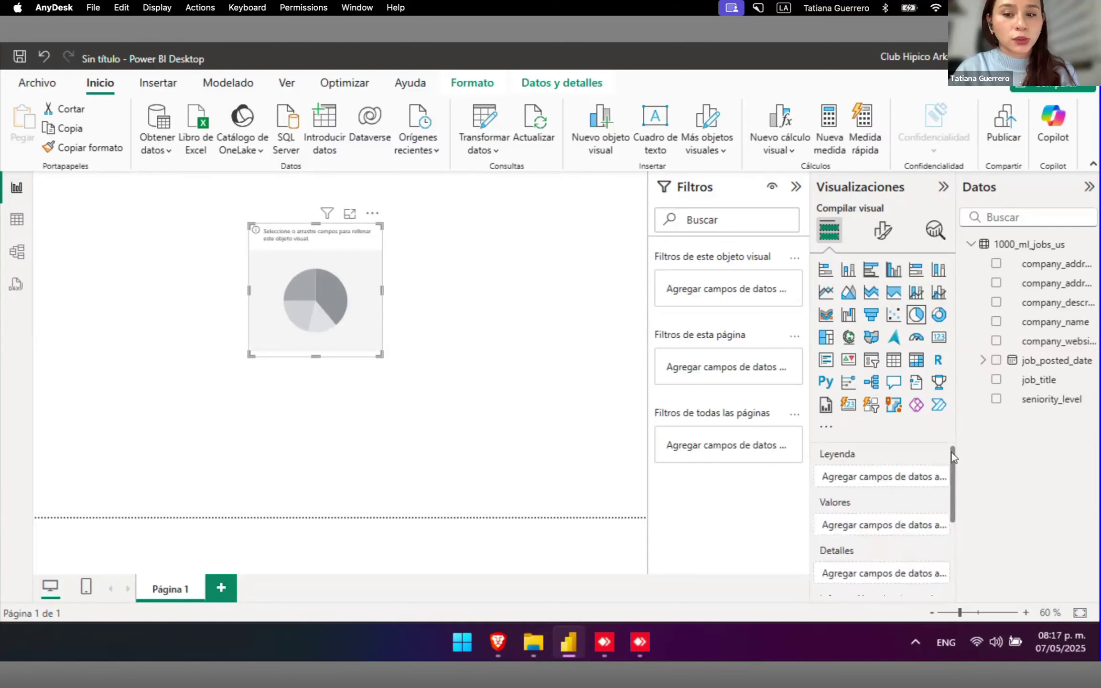
pyautogui.click(826, 294)
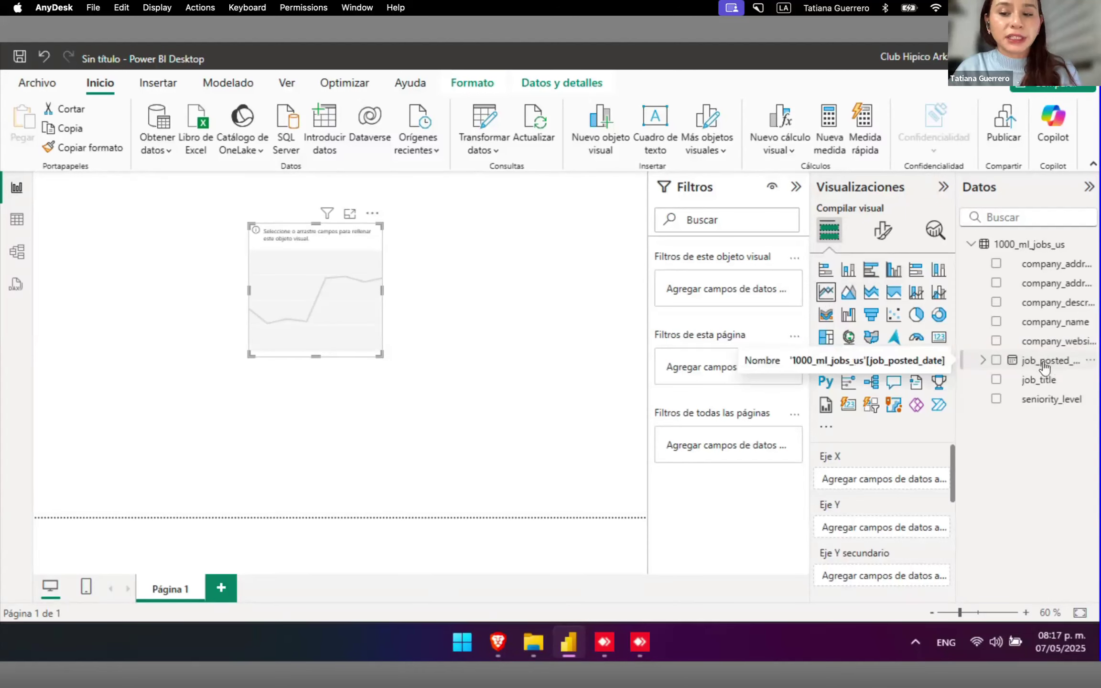
# - Assign job_posted_date to the line chart's Eje X and enlarge the chart on the canvas
pyautogui.moveTo(1044, 366); pyautogui.dragTo(865, 489)
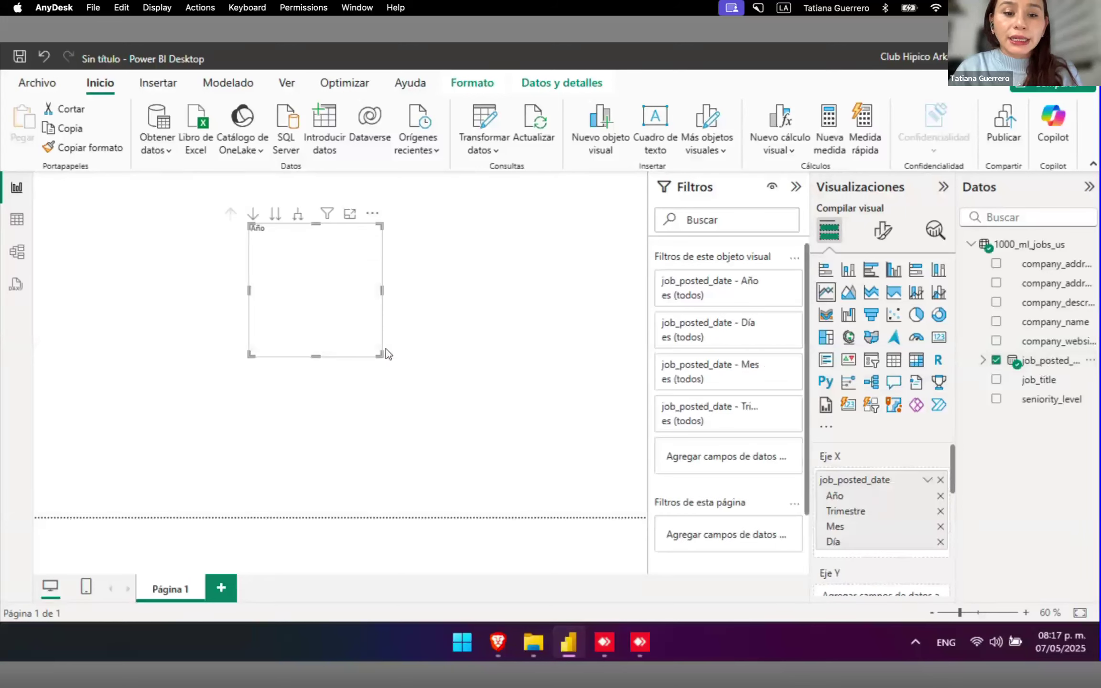
pyautogui.moveTo(382, 354); pyautogui.dragTo(545, 436)
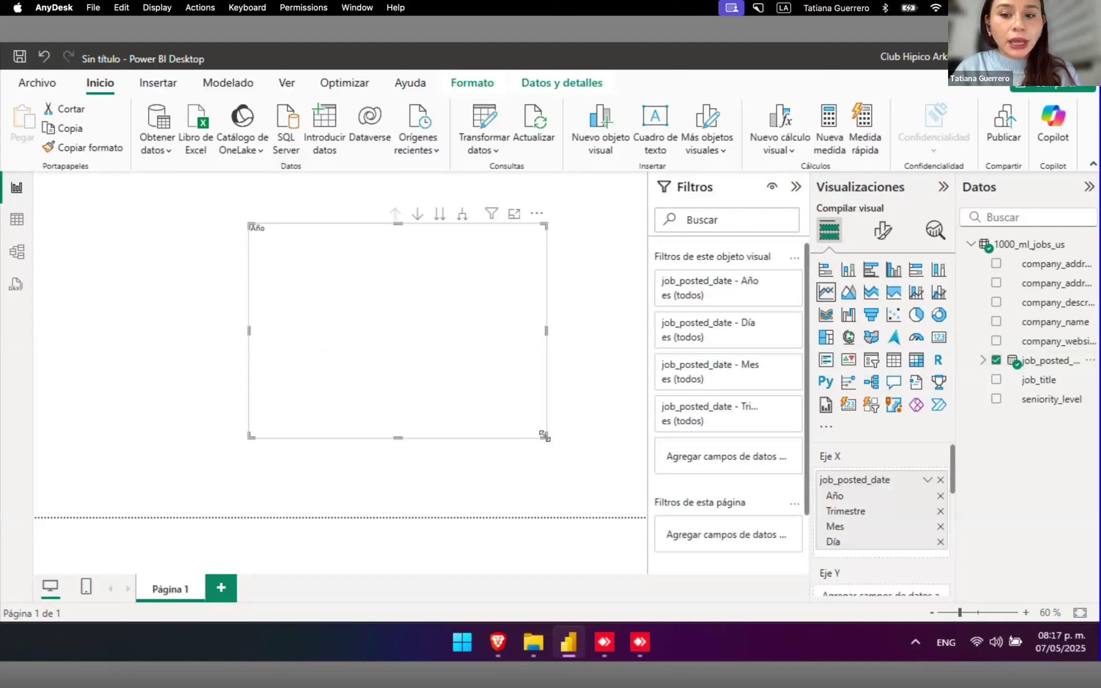
pyautogui.scroll(-3, 896, 467)
pyautogui.scroll(3, 897, 469)
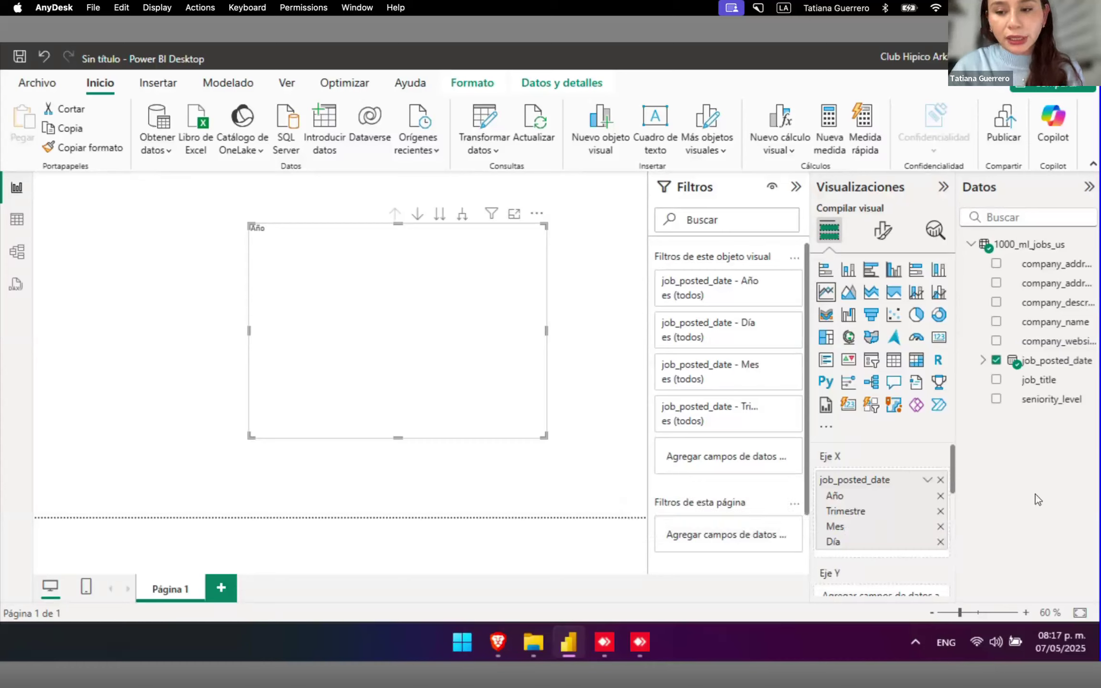
# - Assign job_title to the line chart's Eje Y to plot the count of job titles
pyautogui.scroll(-1, 897, 457)
pyautogui.scroll(-2, 897, 458)
pyautogui.scroll(2, 897, 458)
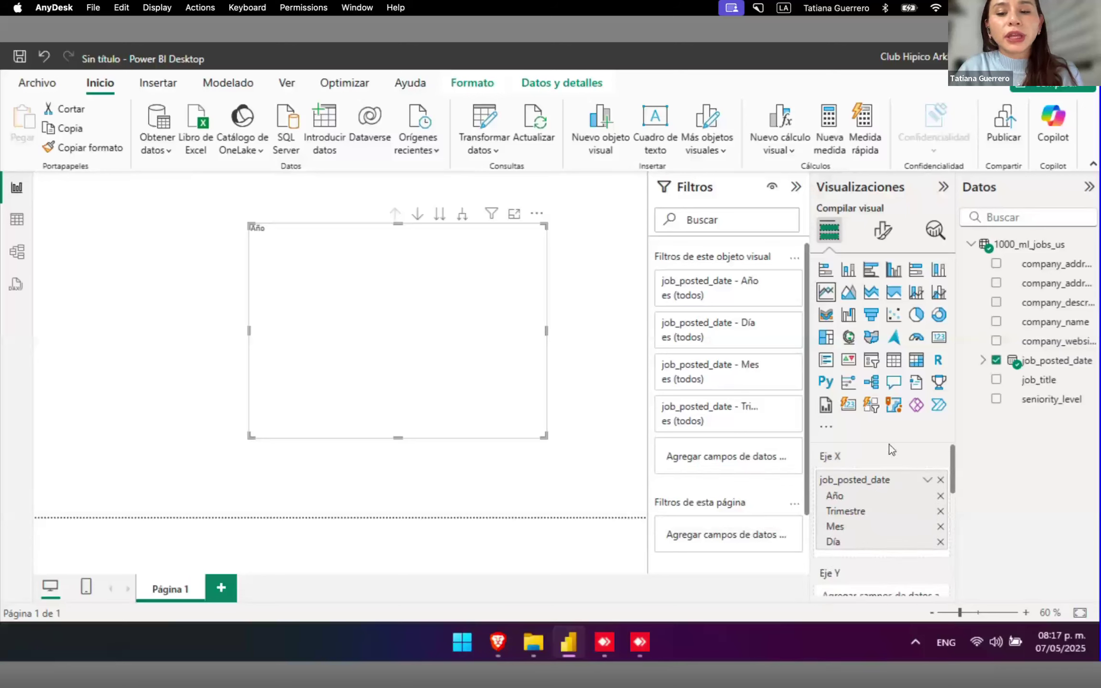
pyautogui.scroll(-2, 901, 516)
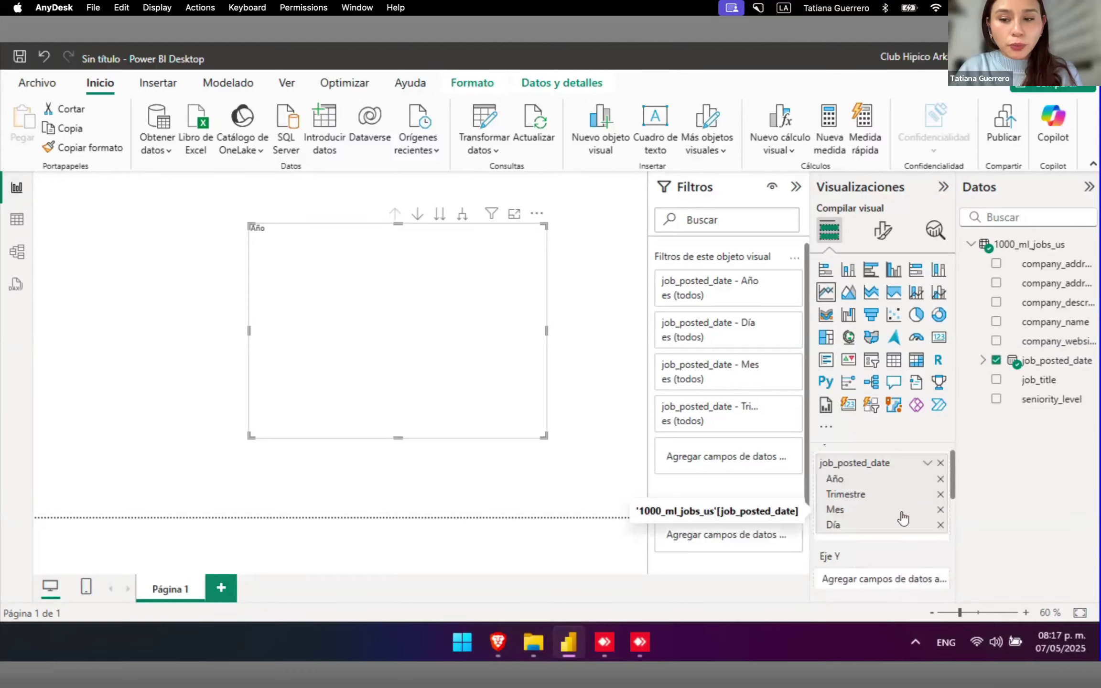
pyautogui.scroll(-2, 900, 516)
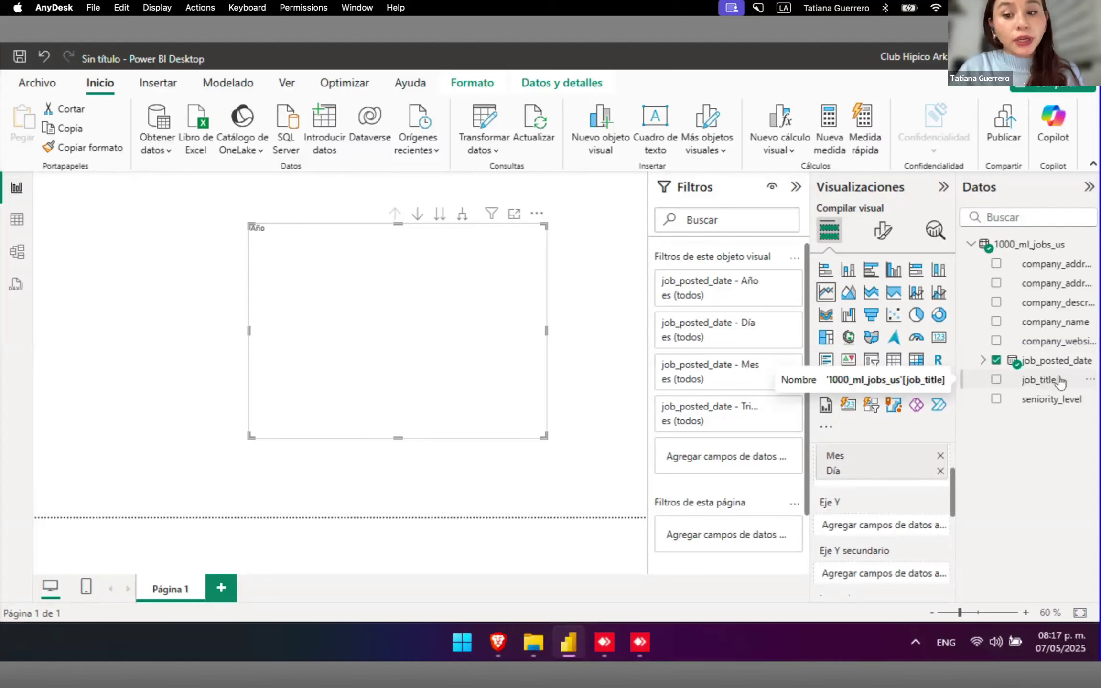
pyautogui.moveTo(1060, 381); pyautogui.dragTo(898, 527)
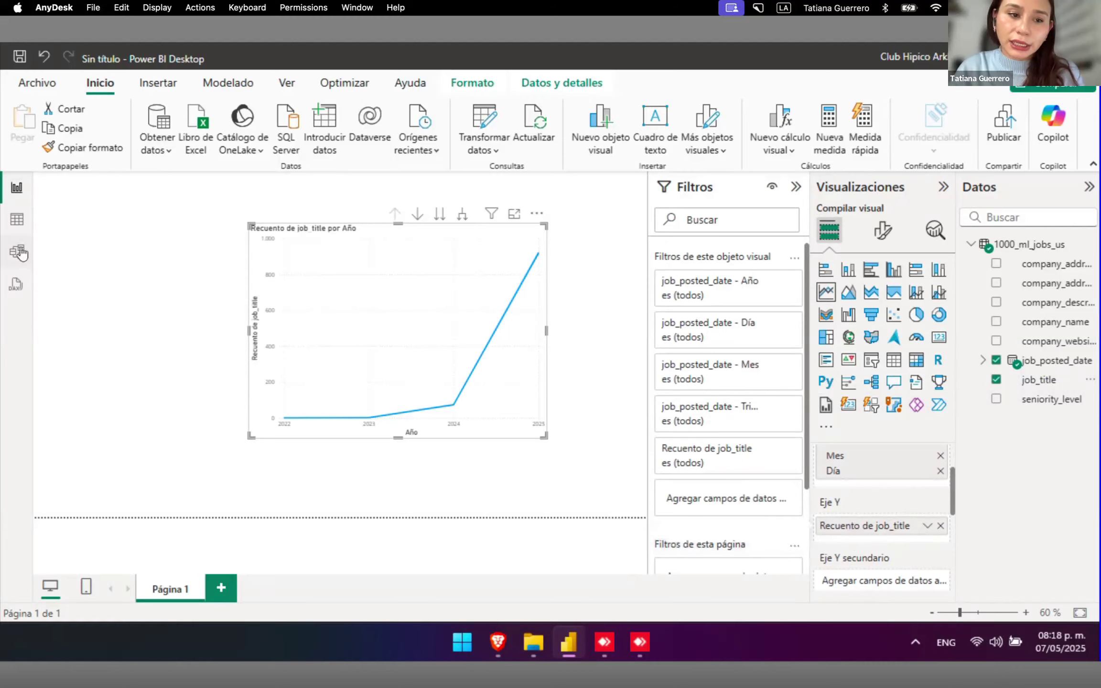
# - Examine the columns of the 1000_ml_jobs_us table in table view, from job_posted_date through company_description
pyautogui.click(18, 221)
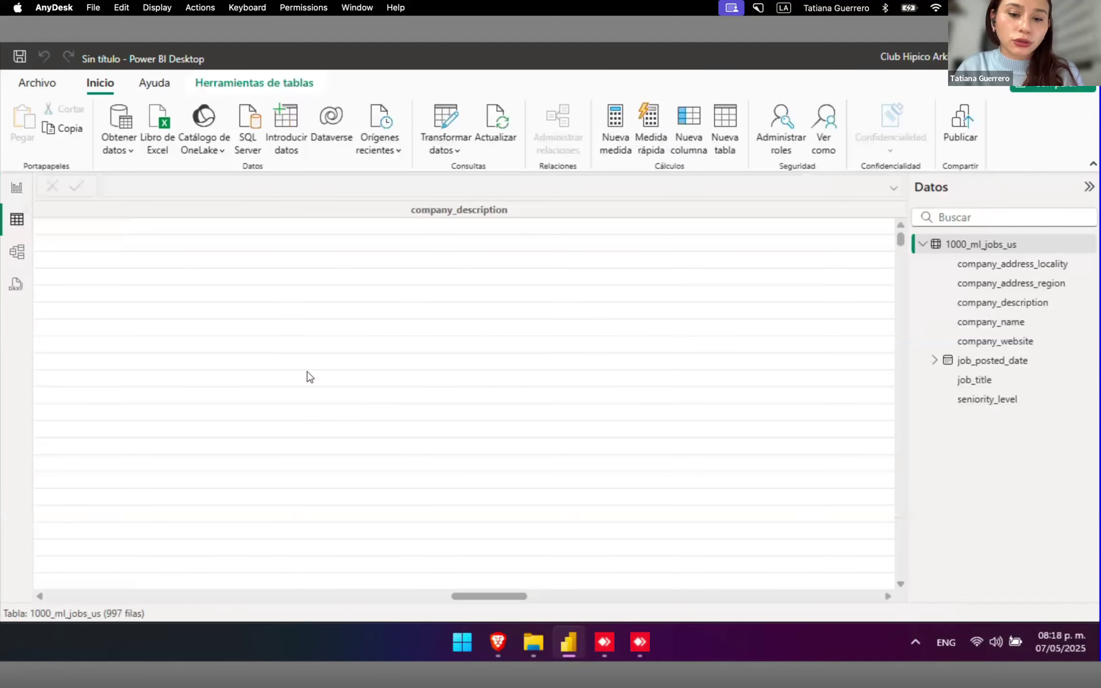
pyautogui.moveTo(170, 593); pyautogui.dragTo(55, 585)
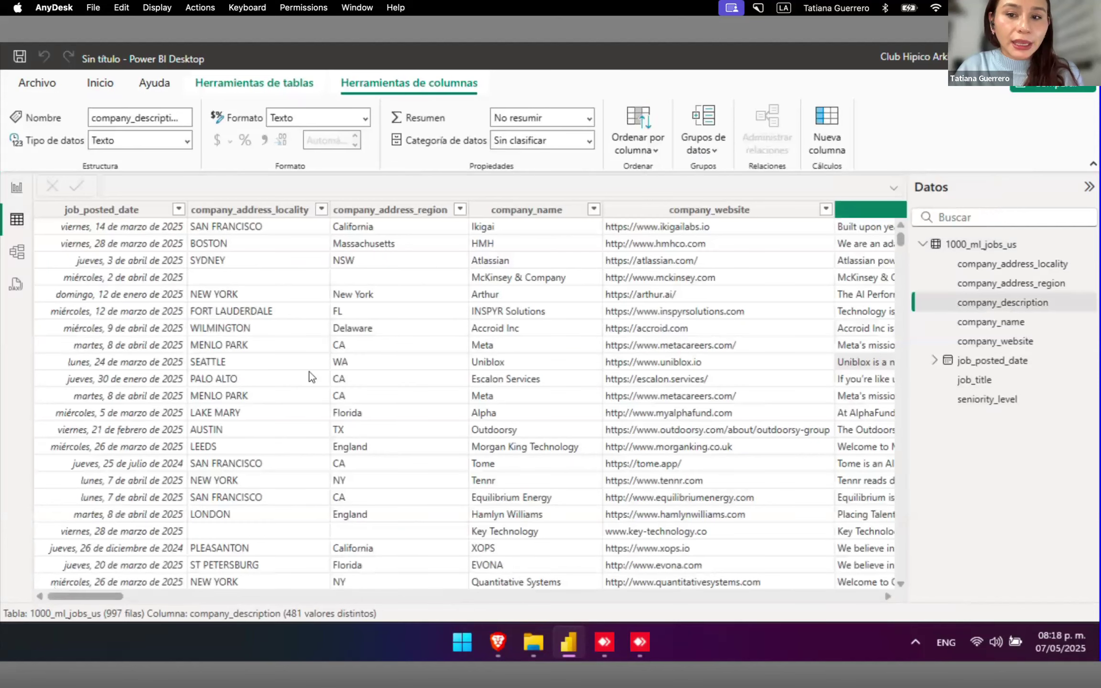
pyautogui.moveTo(68, 596); pyautogui.dragTo(301, 595)
pyautogui.hscroll(-10, 271, 521)
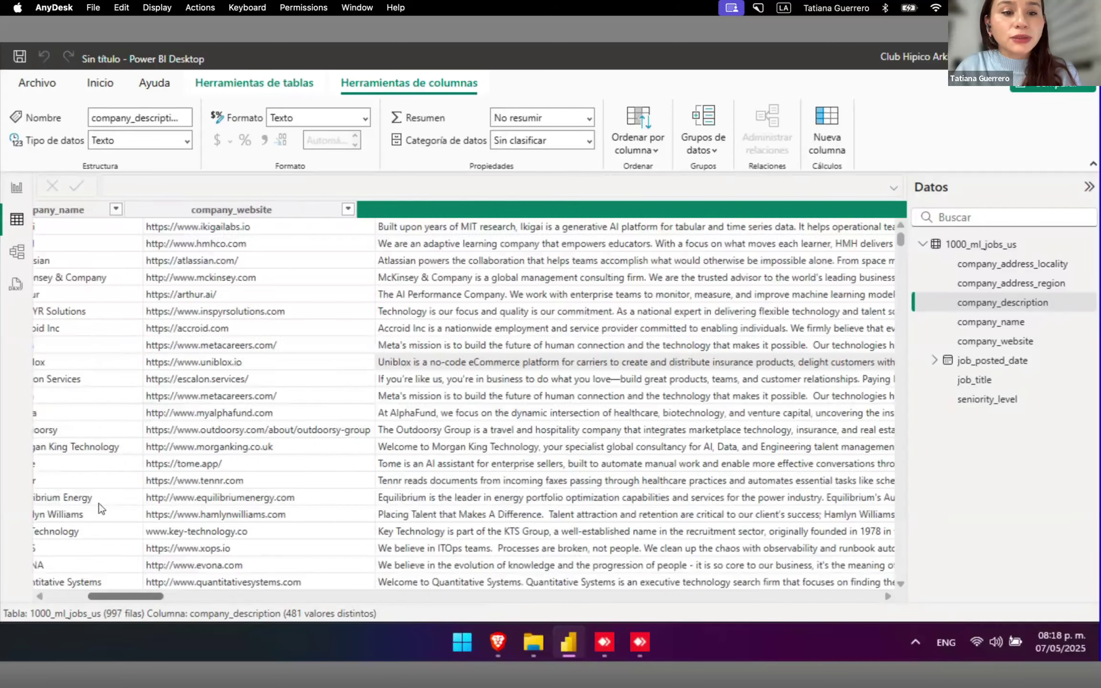
# - Back in the report view, summarize job_title on Eje Y as Recuento (distintivo) and enlarge the line chart further
pyautogui.click(15, 188)
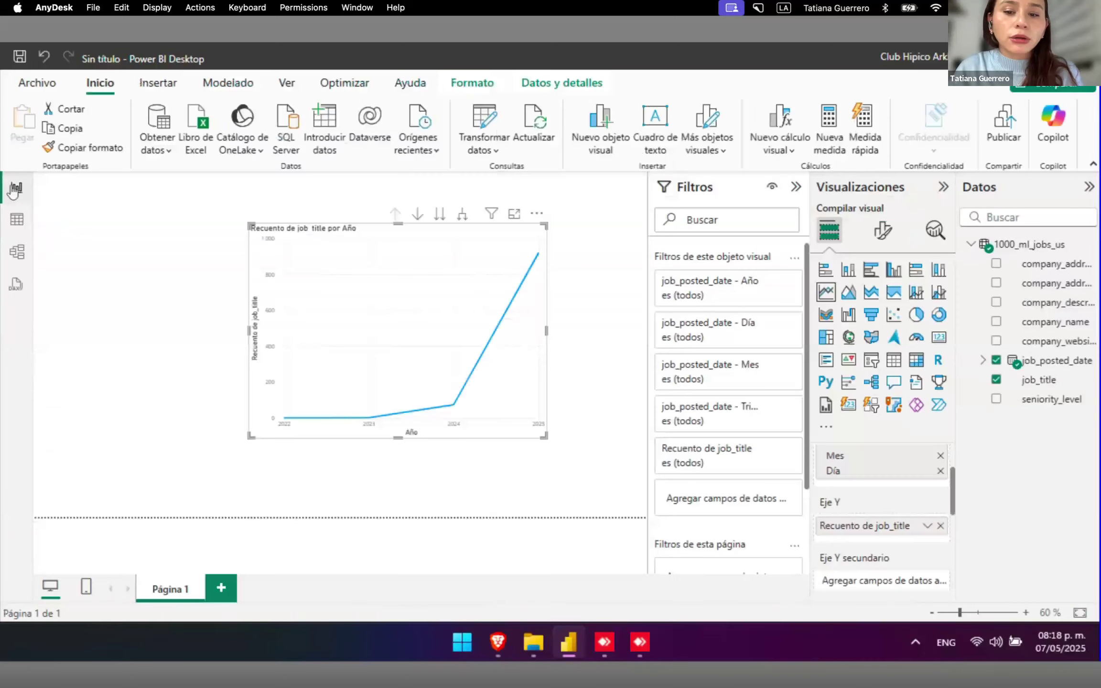
pyautogui.click(927, 526)
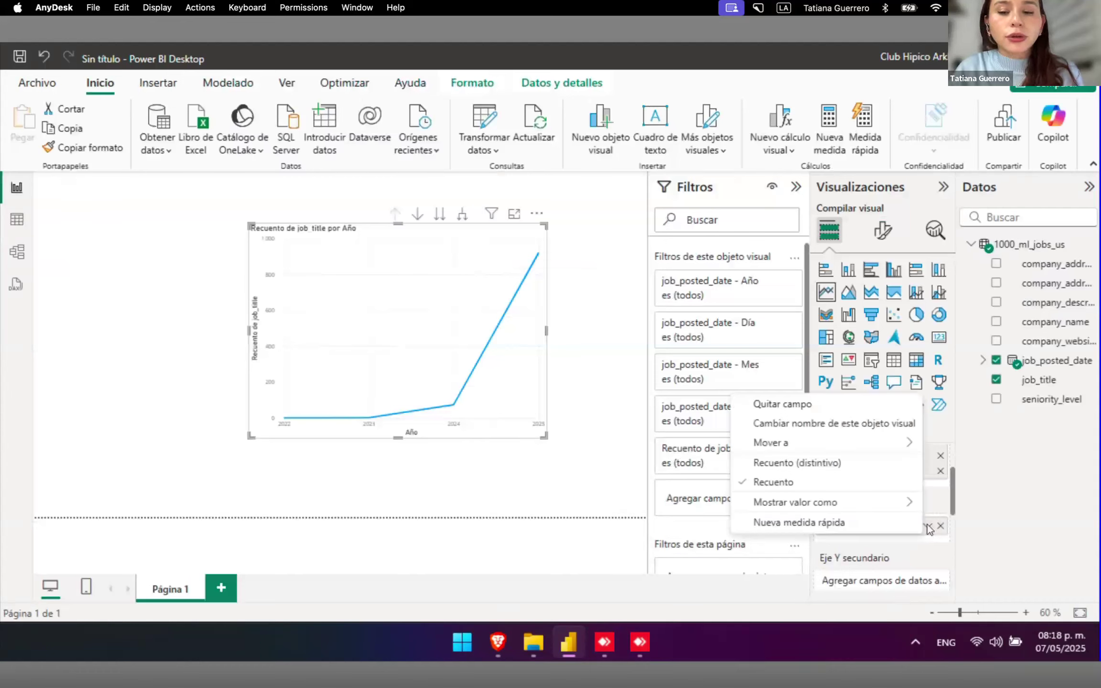
pyautogui.click(818, 462)
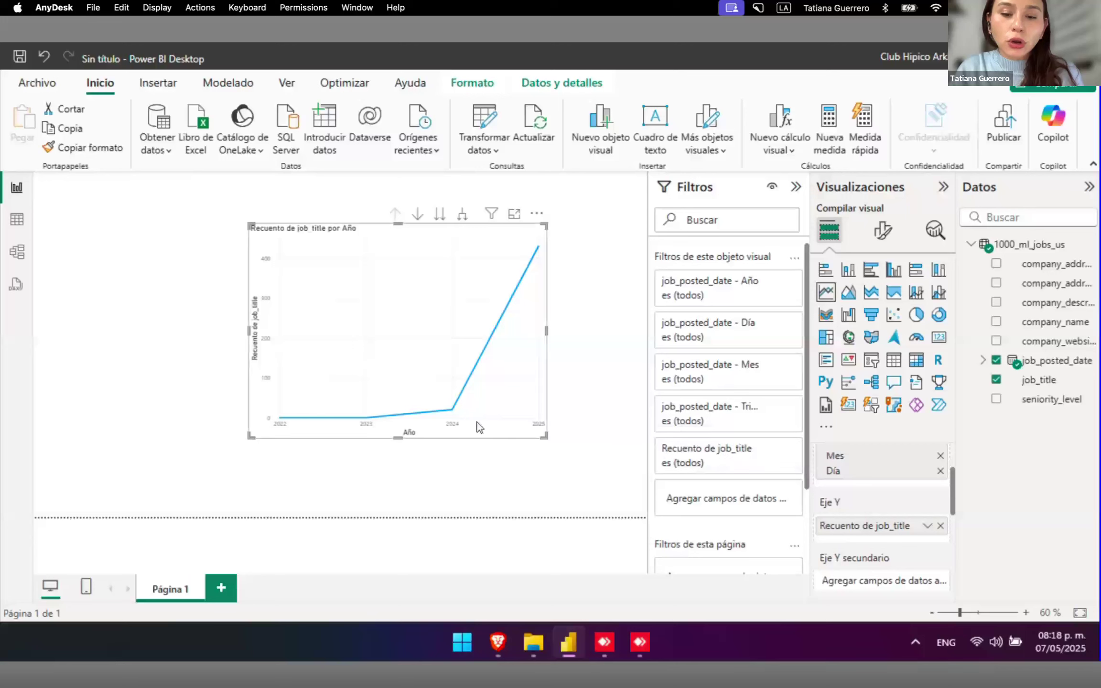
pyautogui.click(550, 445)
pyautogui.moveTo(552, 443); pyautogui.dragTo(614, 493)
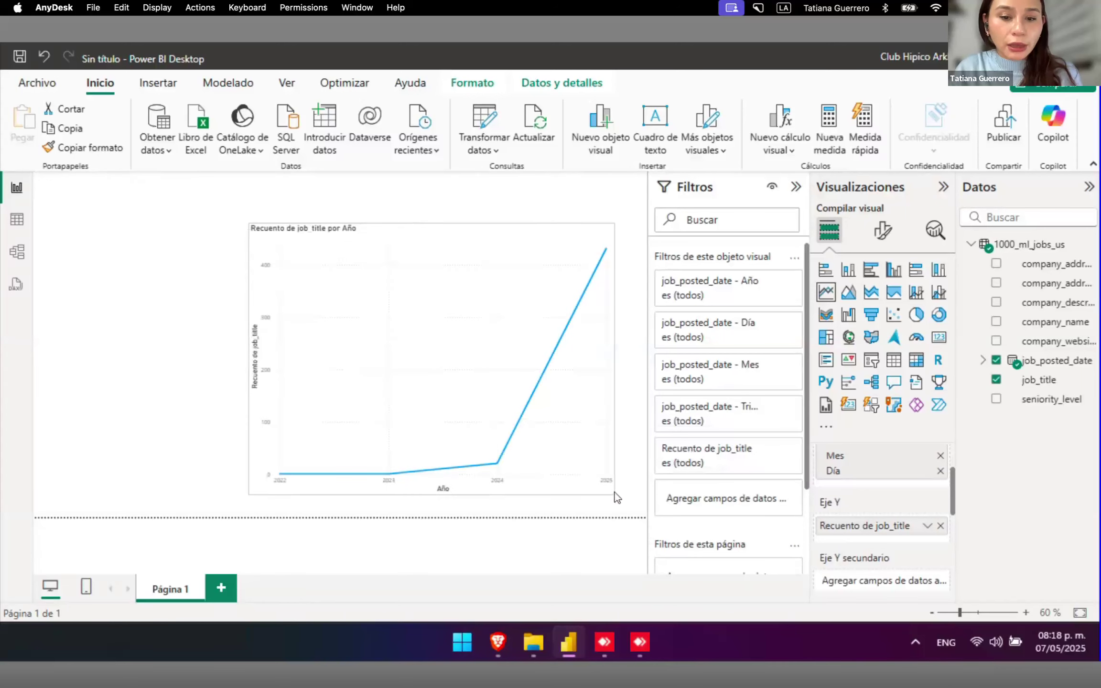
# - Open the line chart's visual formatting options and turn on Etiquetas de datos
pyautogui.scroll(-5, 920, 504)
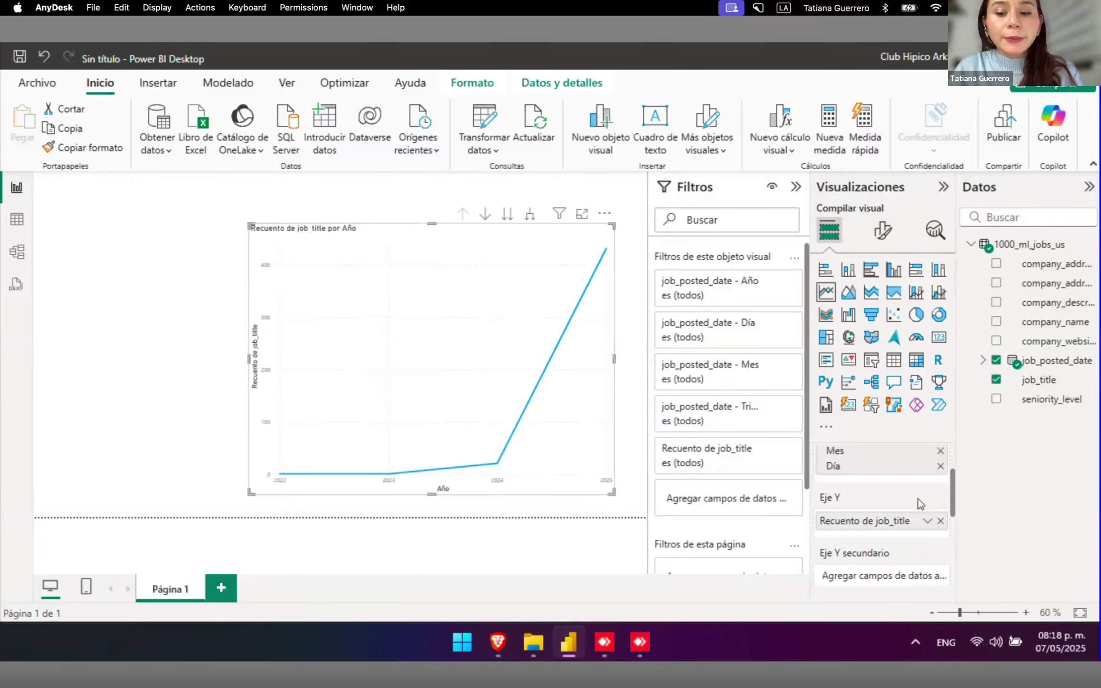
pyautogui.scroll(3, 920, 504)
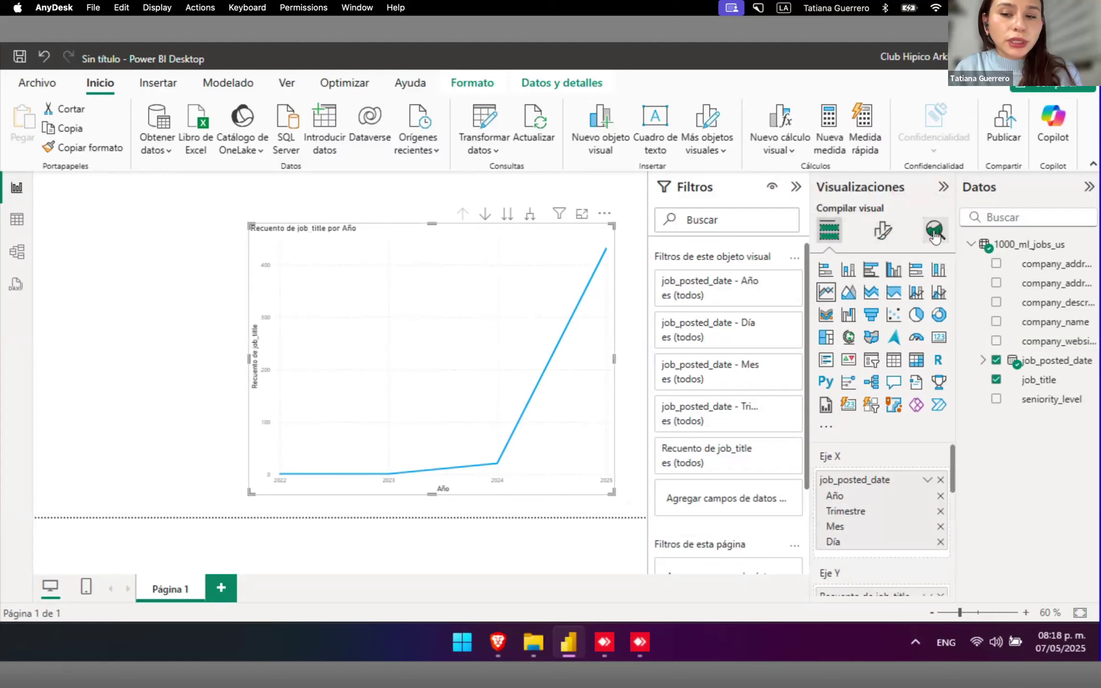
pyautogui.click(882, 226)
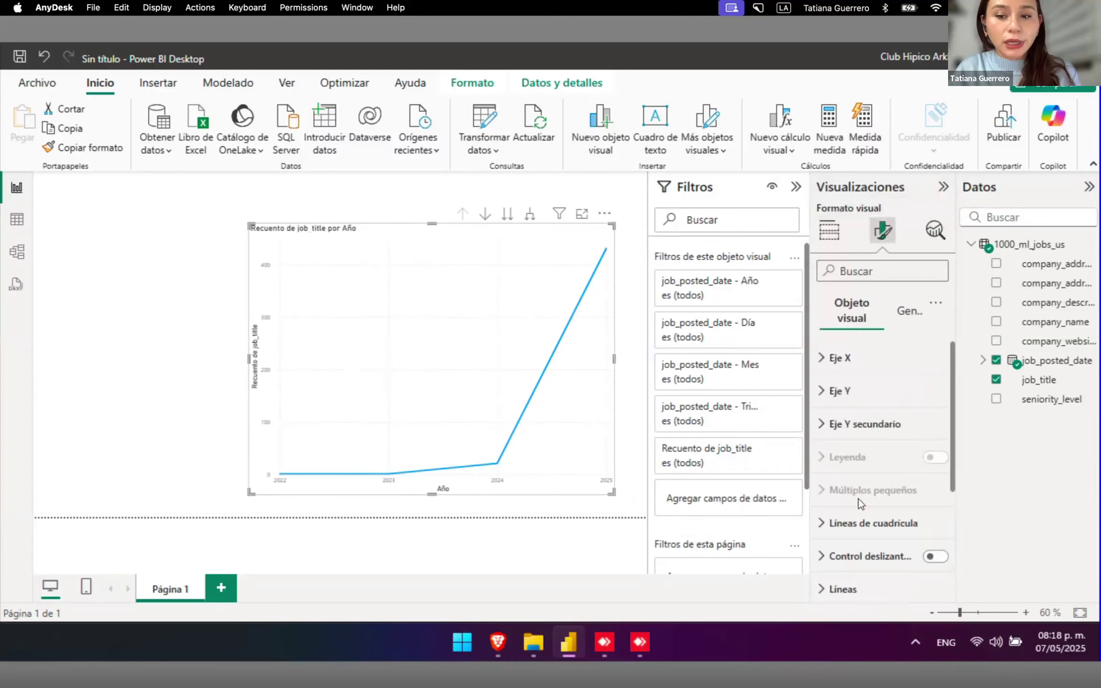
pyautogui.scroll(-5, 860, 497)
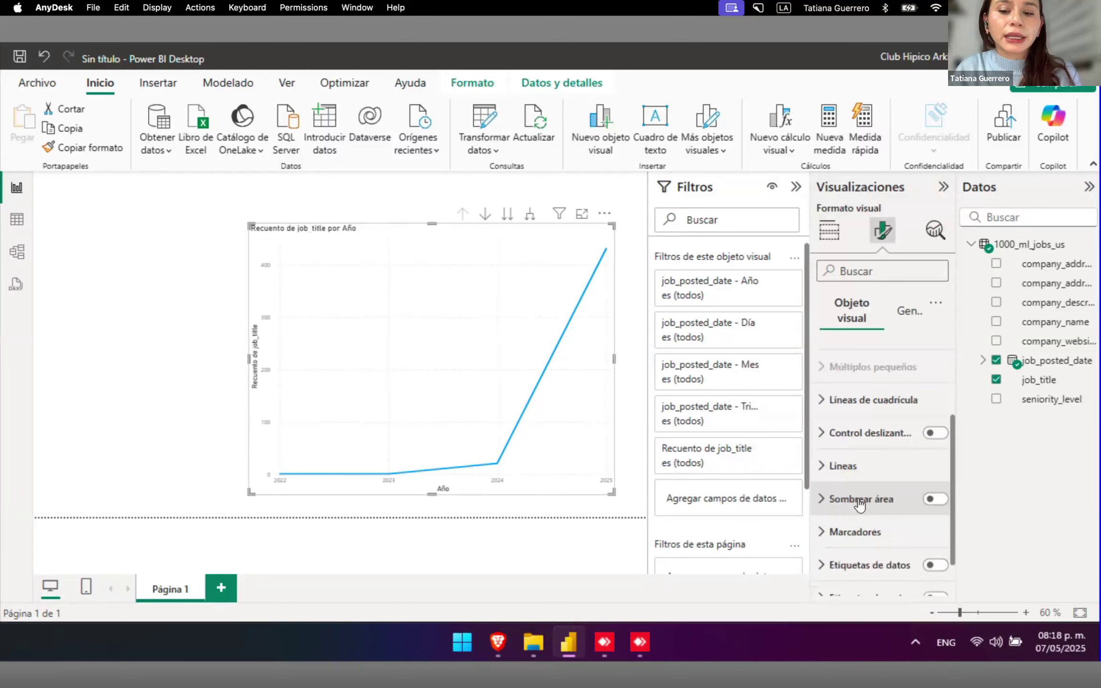
pyautogui.scroll(-1, 935, 526)
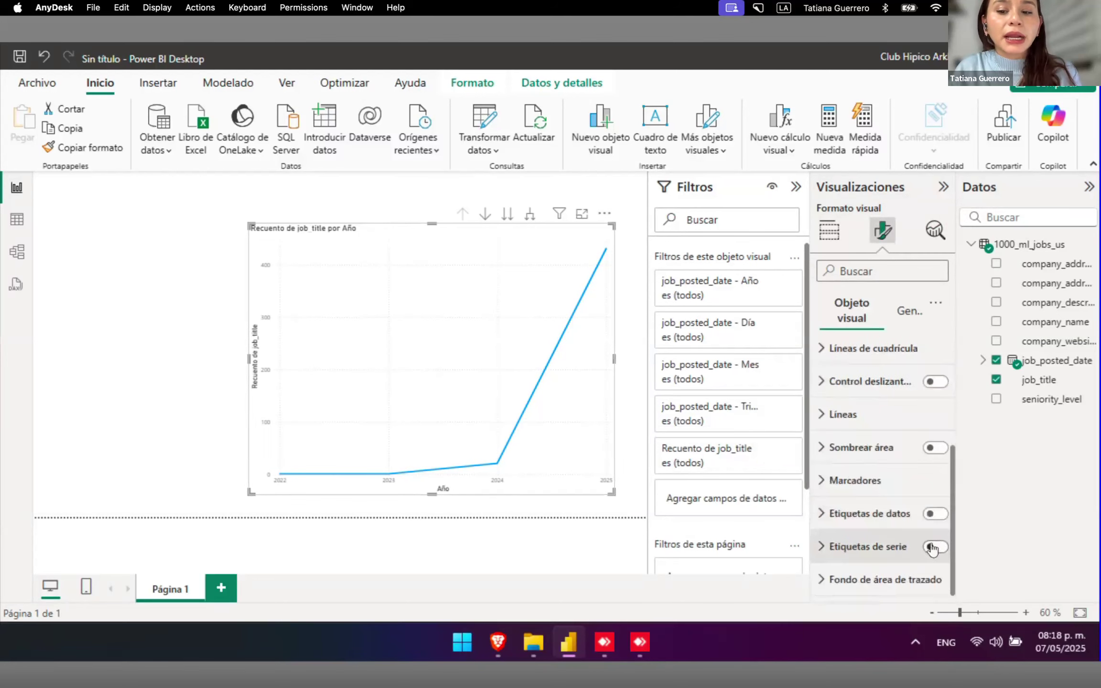
pyautogui.click(934, 515)
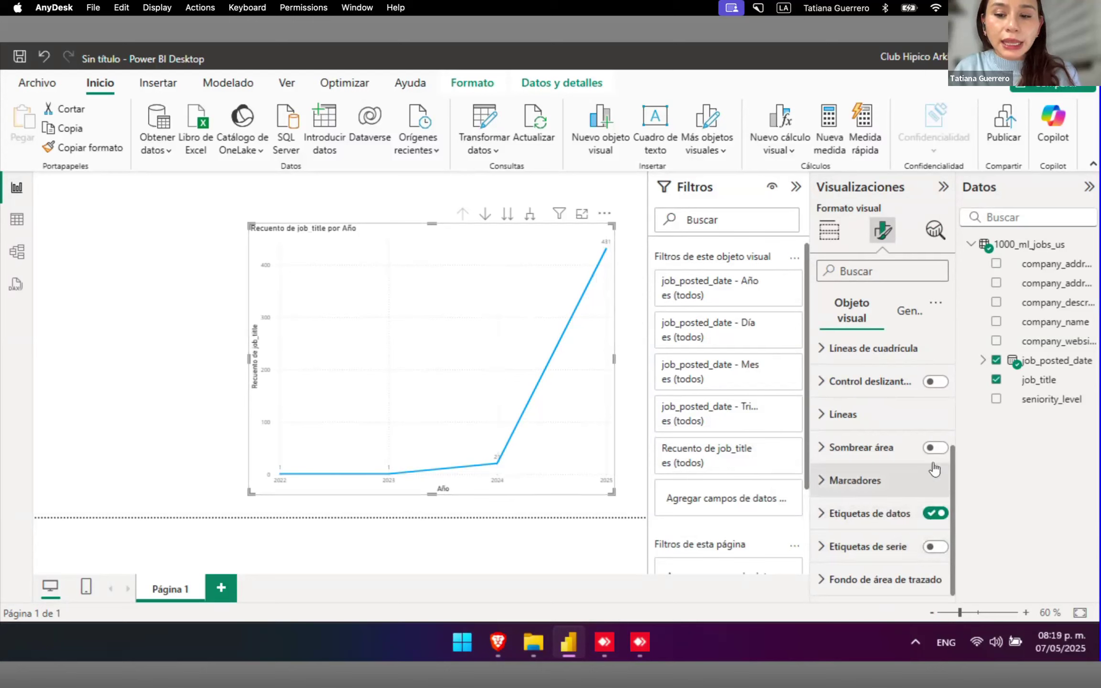
# - Expand the Líneas settings, keep Serie on Todas, and turn showing the line for all series off and on again
pyautogui.click(846, 416)
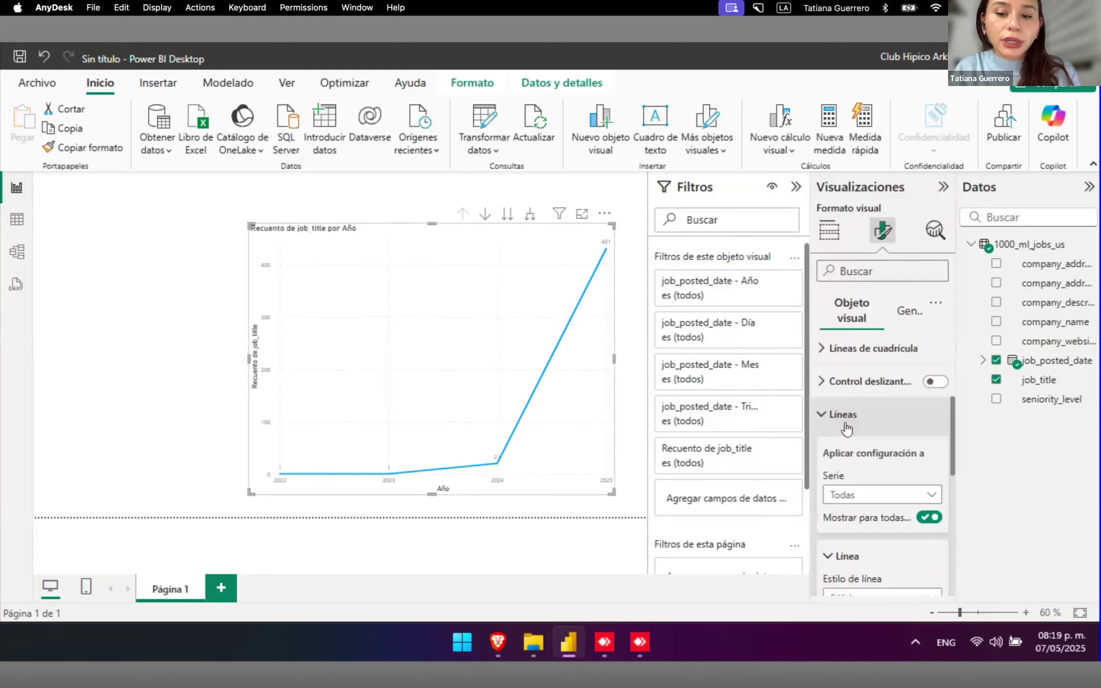
pyautogui.click(883, 496)
pyautogui.click(860, 514)
pyautogui.click(931, 518)
pyautogui.click(935, 518)
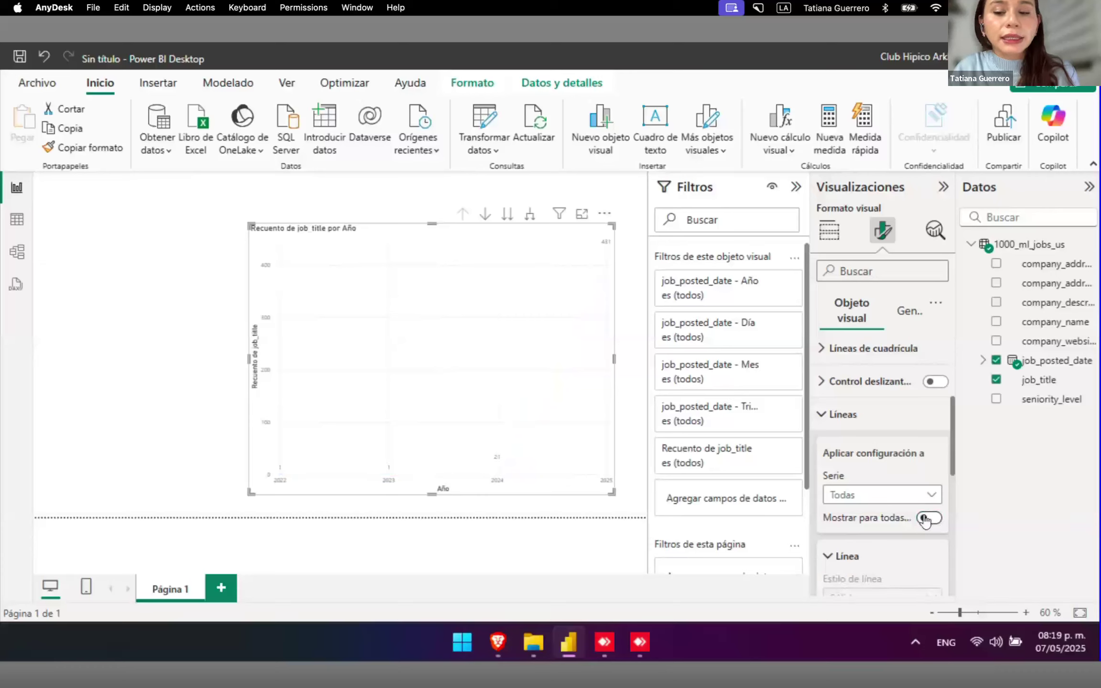
pyautogui.click(926, 518)
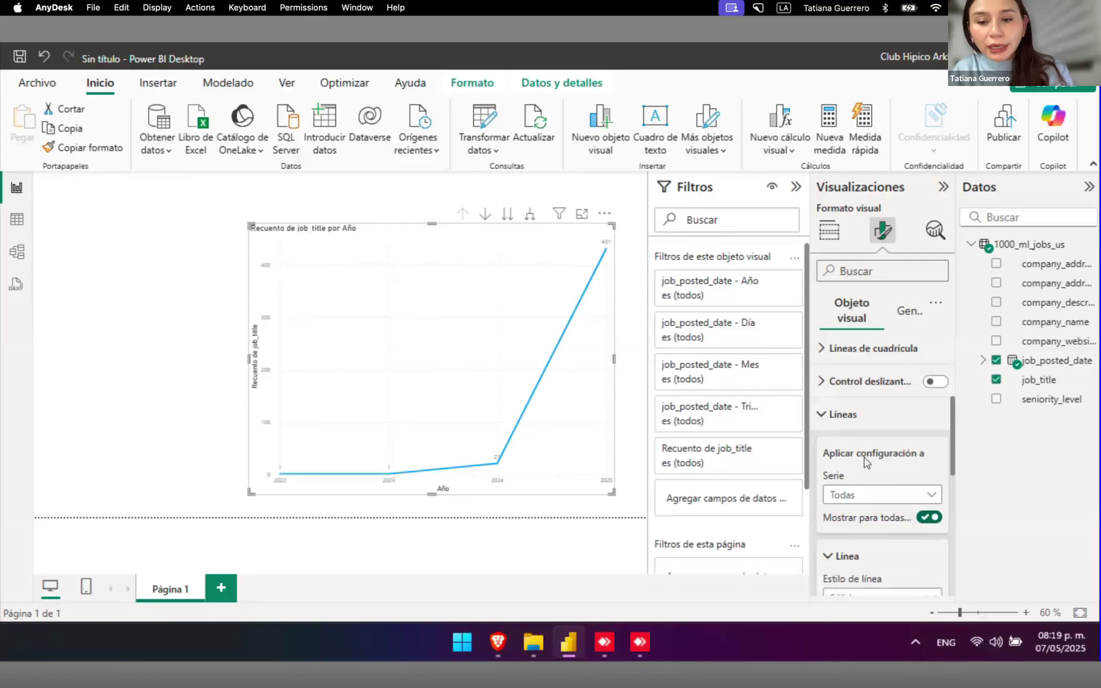
# - Collapse the Líneas settings, shrink the line chart and move it to the left side of the report page
pyautogui.click(824, 415)
pyautogui.scroll(3, 822, 418)
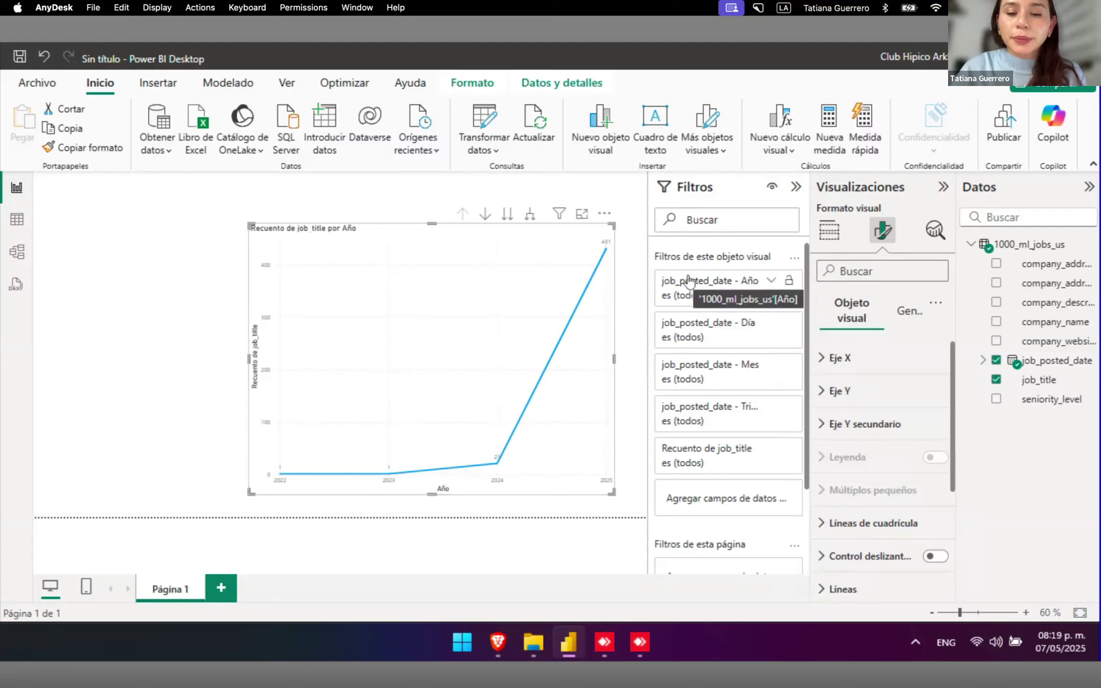
pyautogui.moveTo(612, 489); pyautogui.dragTo(555, 405)
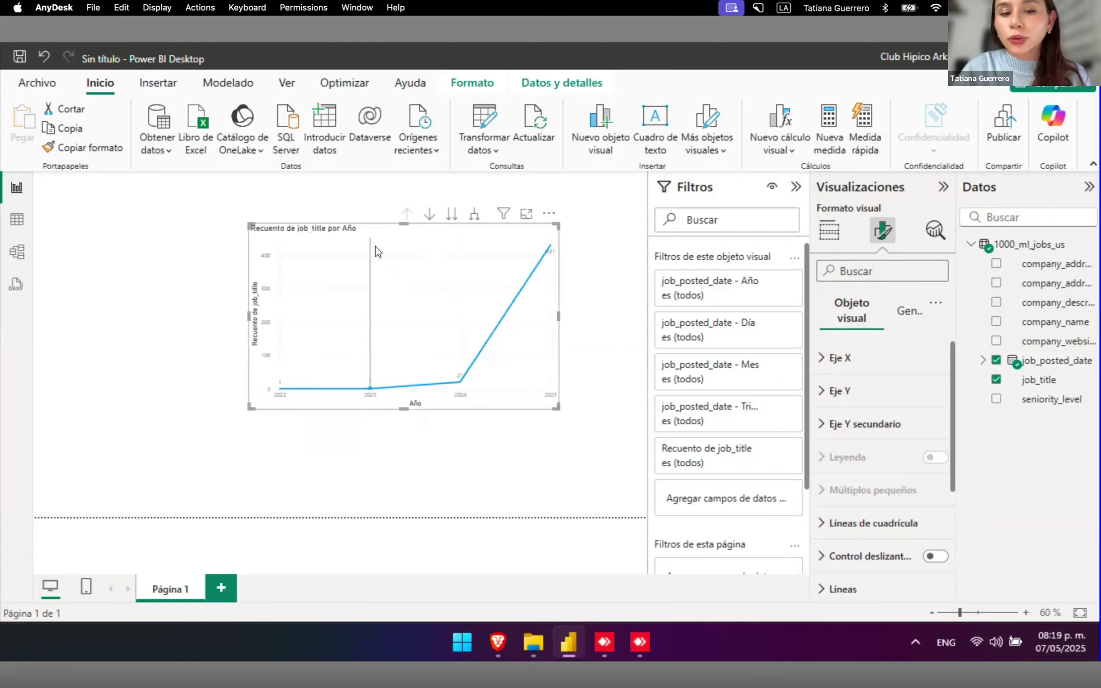
pyautogui.moveTo(370, 230); pyautogui.dragTo(182, 246)
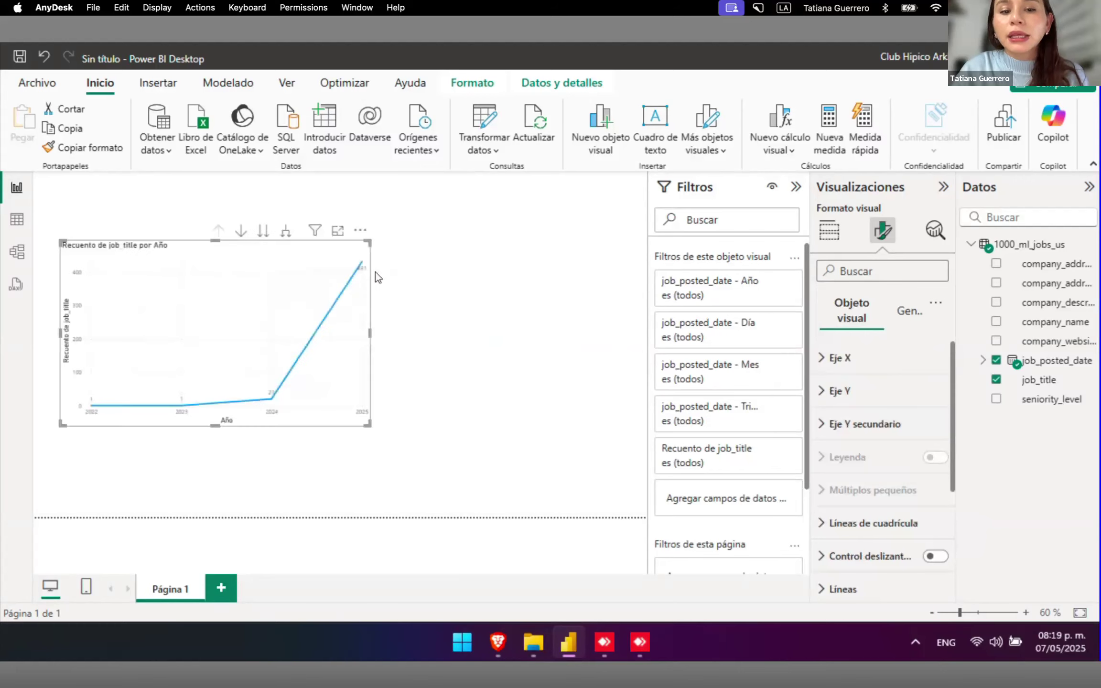
pyautogui.click(462, 314)
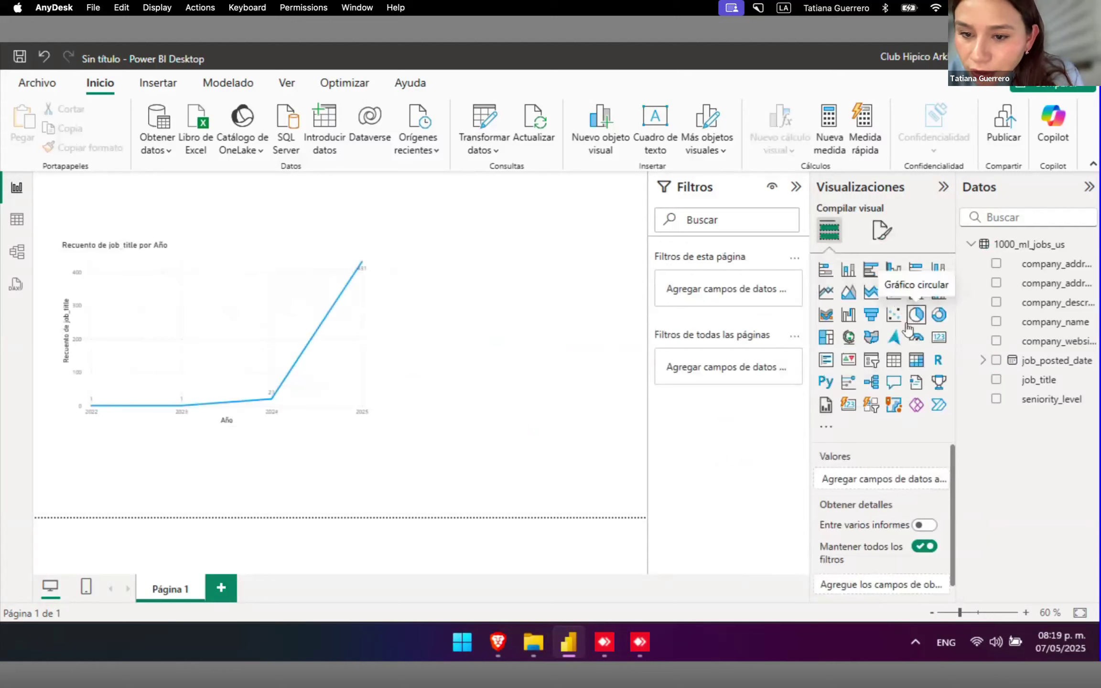
# - Add an empty slicer visual and arrange it directly above the line chart near the middle of the page
pyautogui.click(875, 365)
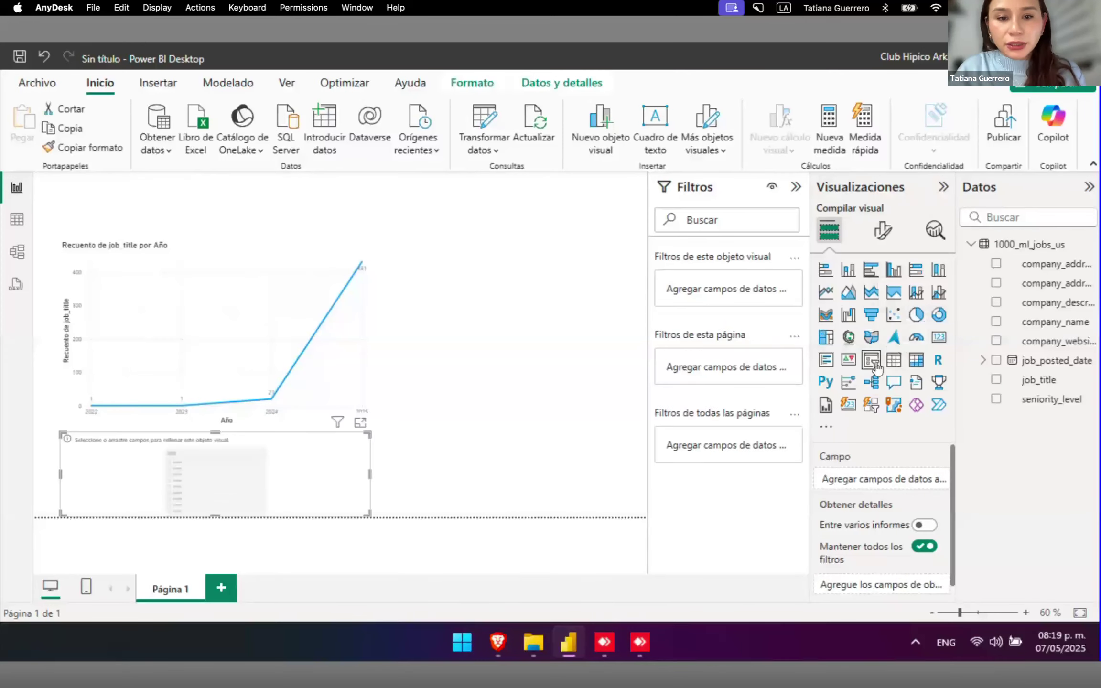
pyautogui.moveTo(166, 447); pyautogui.dragTo(422, 197)
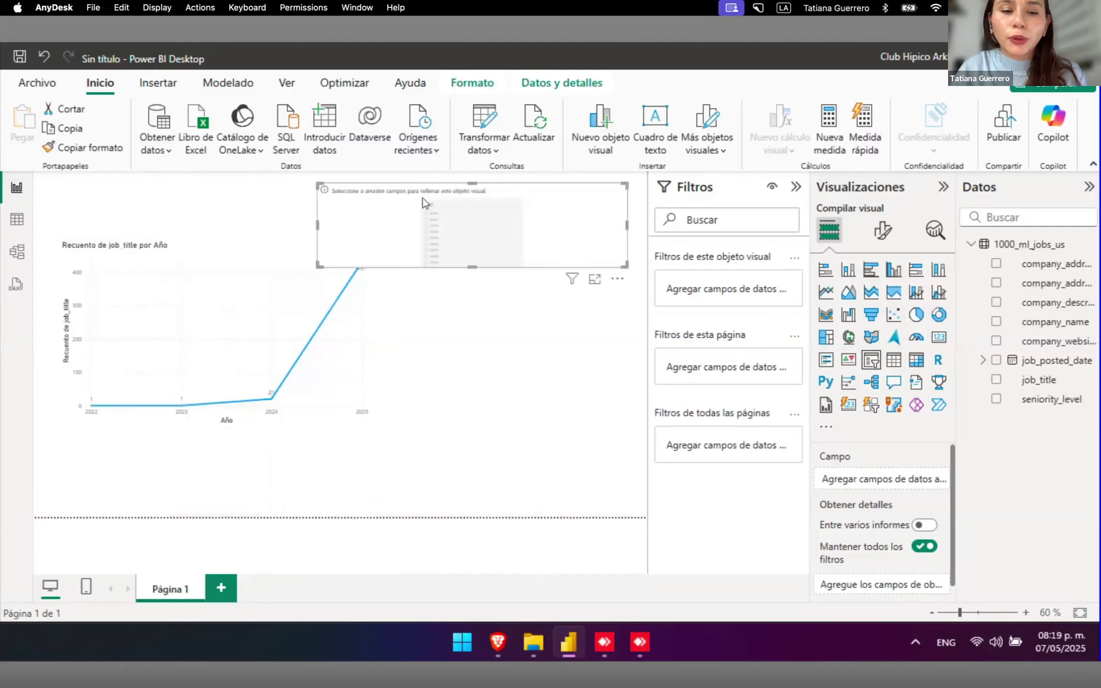
pyautogui.click(196, 249)
pyautogui.moveTo(196, 249); pyautogui.dragTo(347, 293)
pyautogui.moveTo(386, 198); pyautogui.dragTo(283, 206)
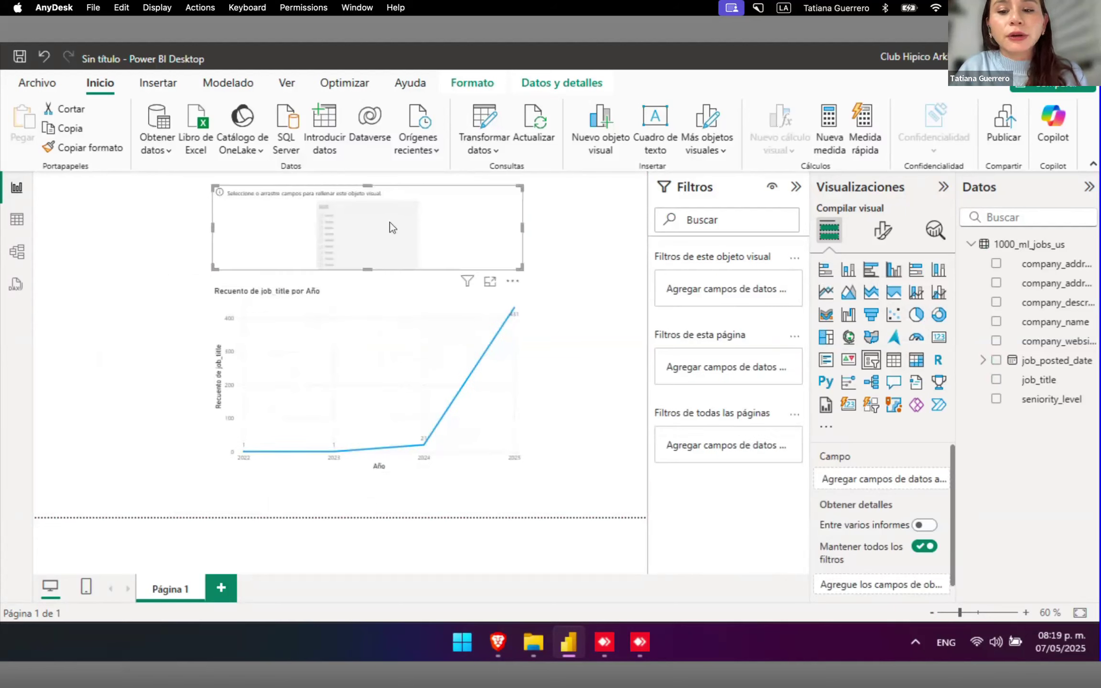
# - Assign job_posted_date to the slicer's Campo and set the slicer's start date to 21/12/2022
pyautogui.scroll(-1, 896, 489)
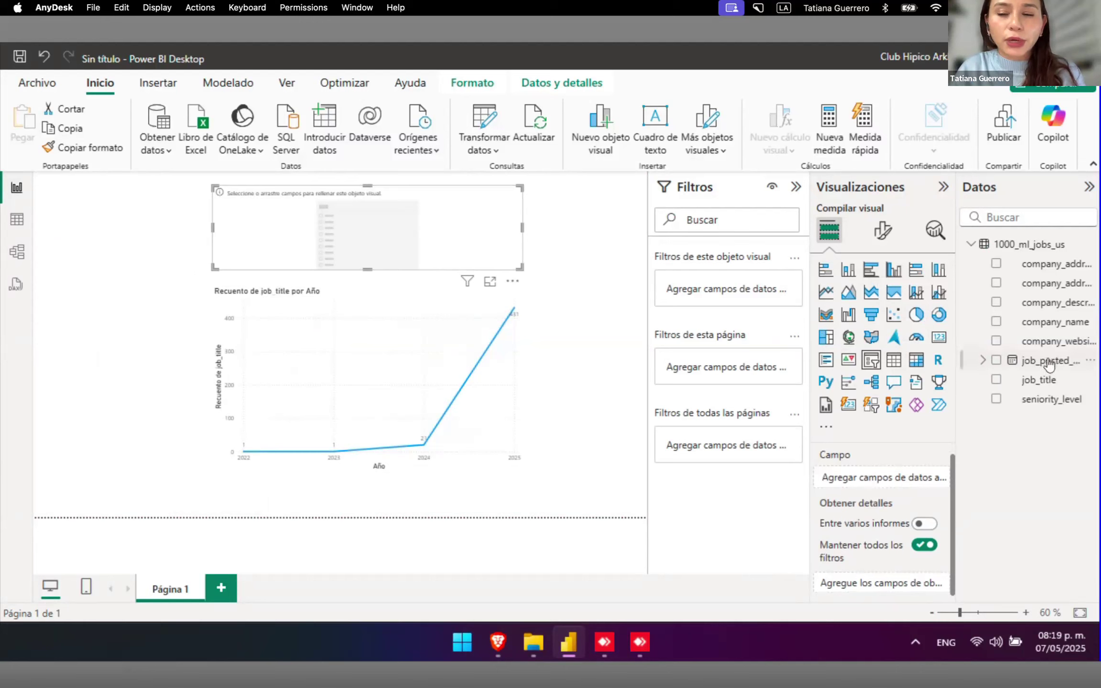
pyautogui.moveTo(1049, 364); pyautogui.dragTo(879, 480)
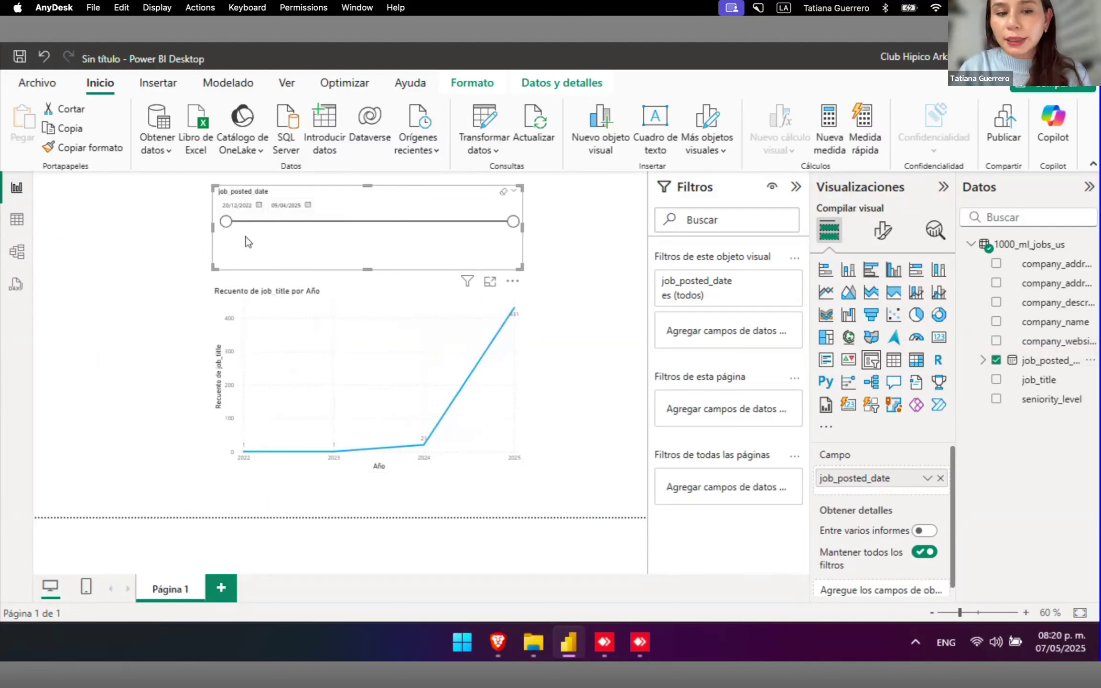
pyautogui.click(259, 206)
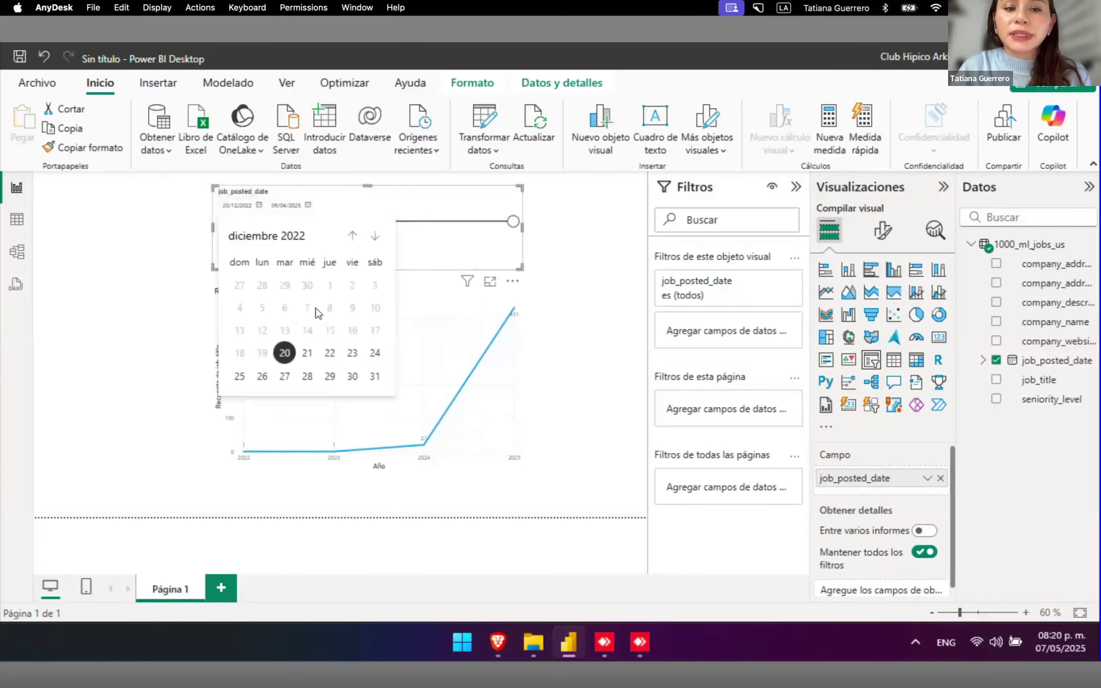
pyautogui.click(307, 353)
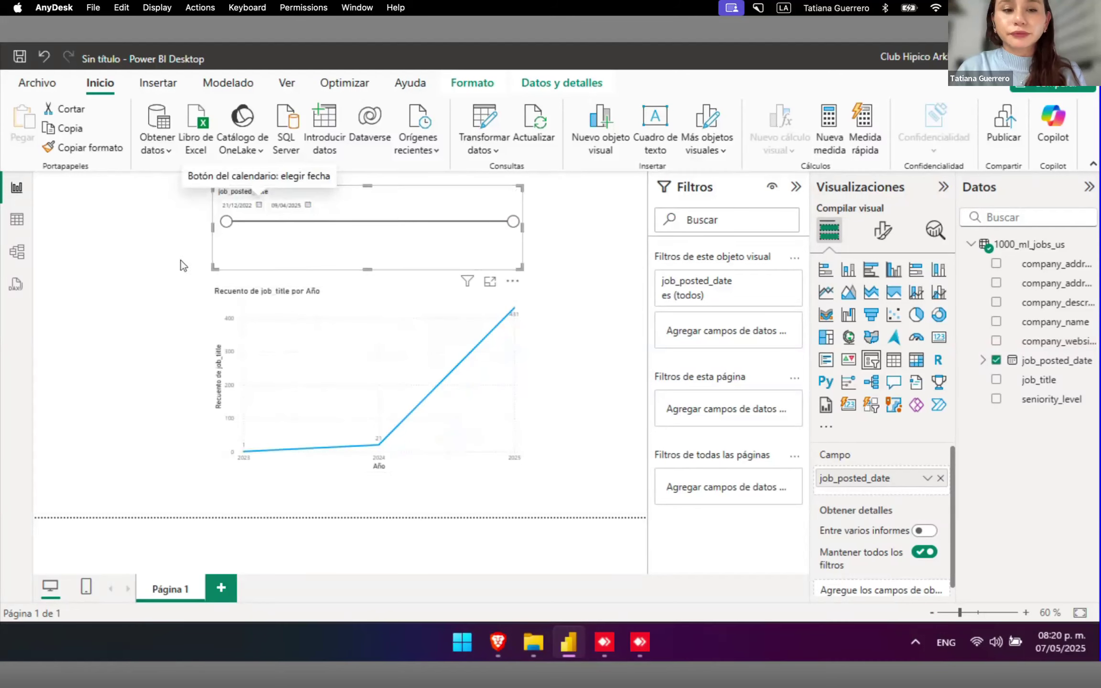
pyautogui.click(152, 264)
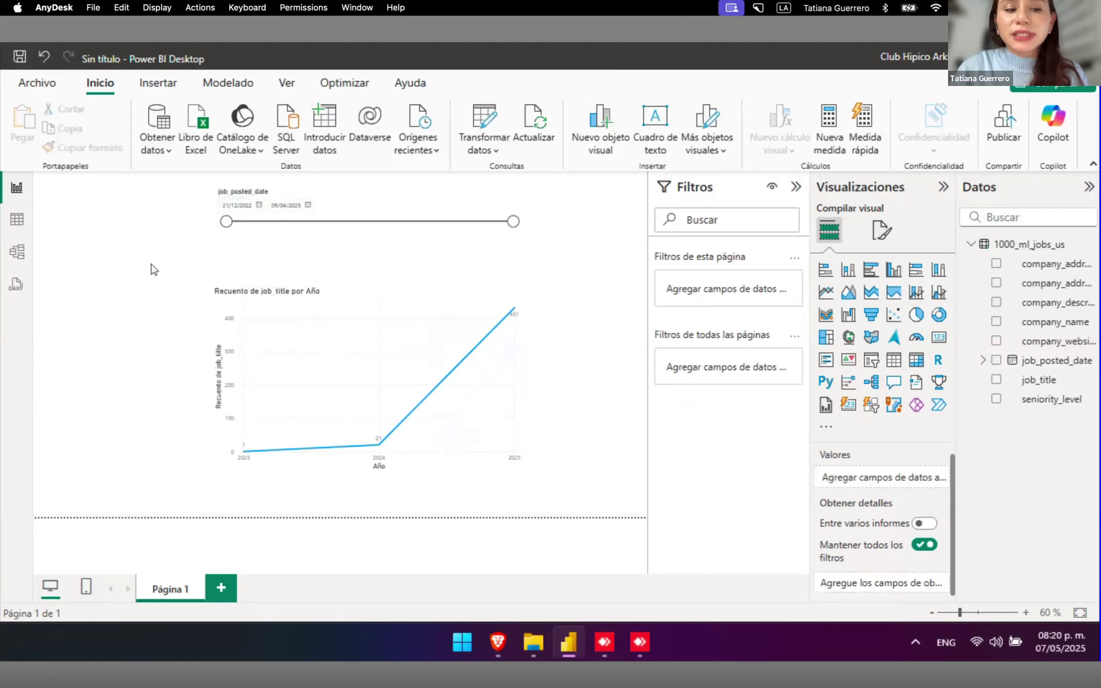
# - Review the company columns of the 1000_ml_jobs_us table in table view
pyautogui.click(15, 221)
pyautogui.hscroll(3, 212, 351)
pyautogui.hscroll(10, 213, 351)
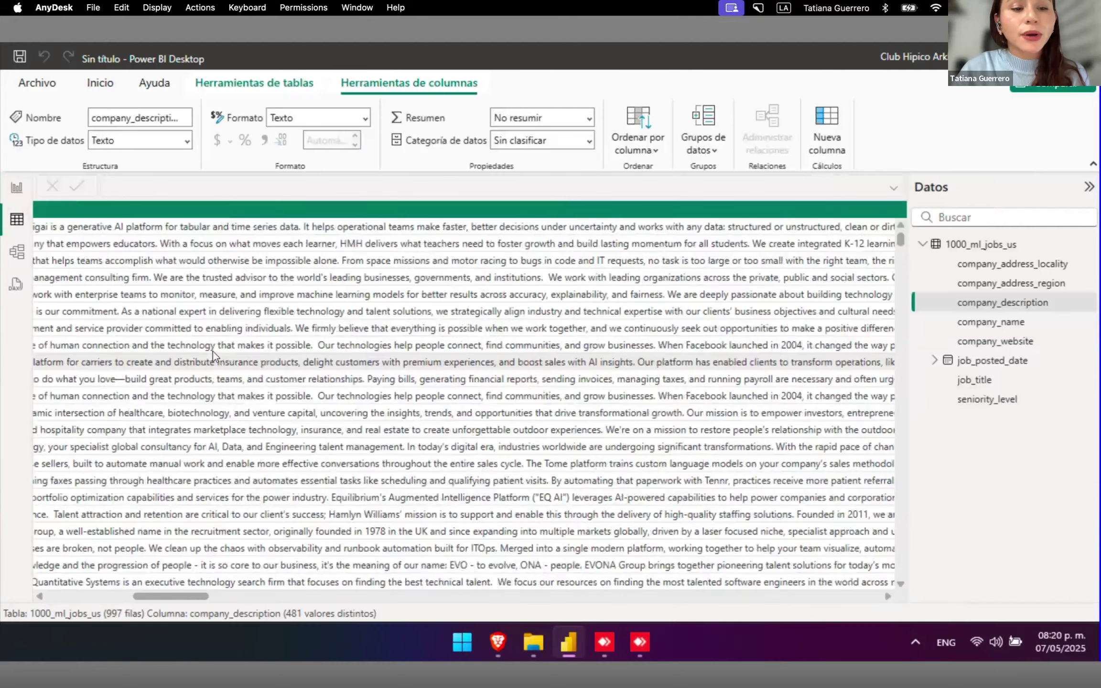
pyautogui.hscroll(-10, 213, 350)
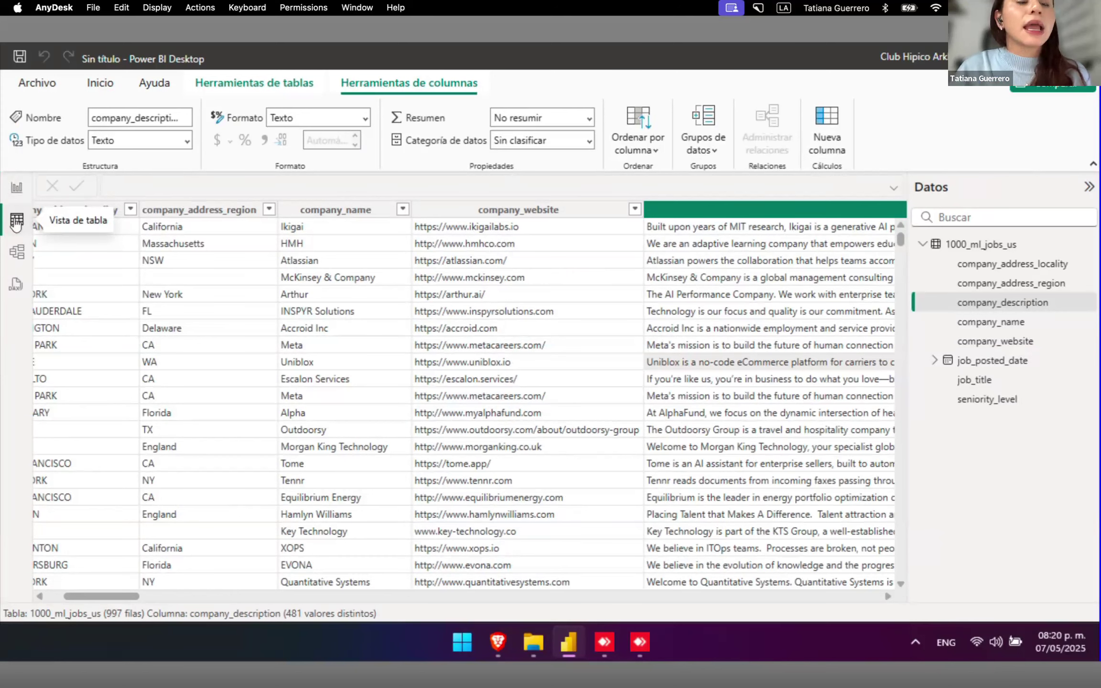
# - Inspect the 1000_ml_jobs_us table card in model view, then open the DAX query view and dismiss its introduction
pyautogui.click(18, 260)
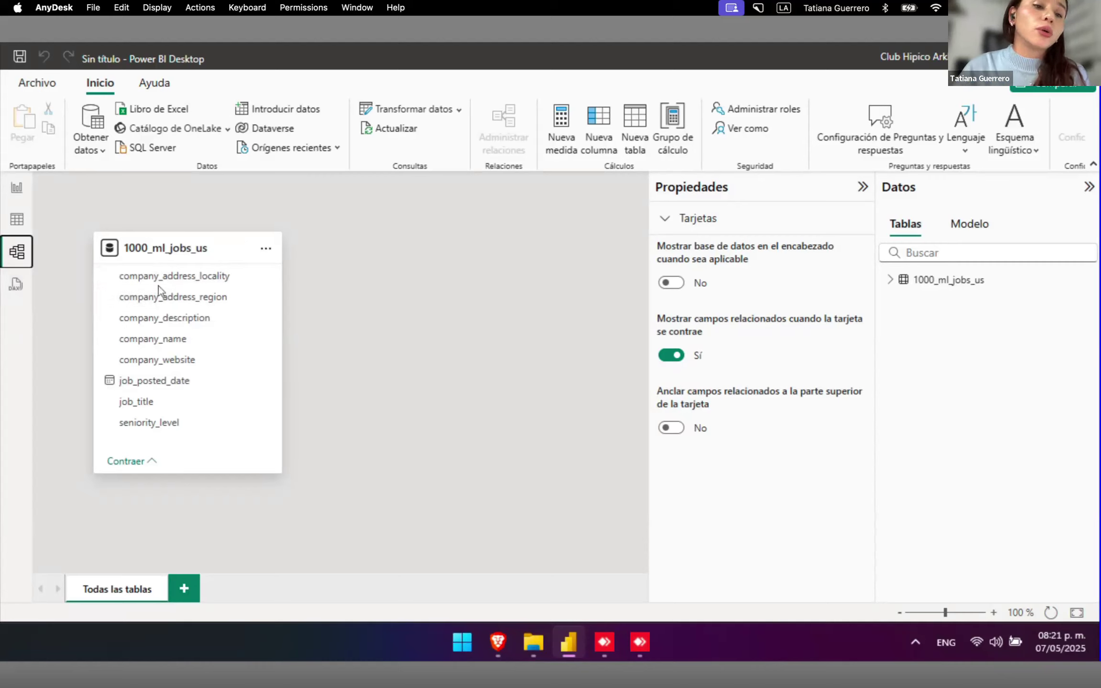
pyautogui.moveTo(116, 257)
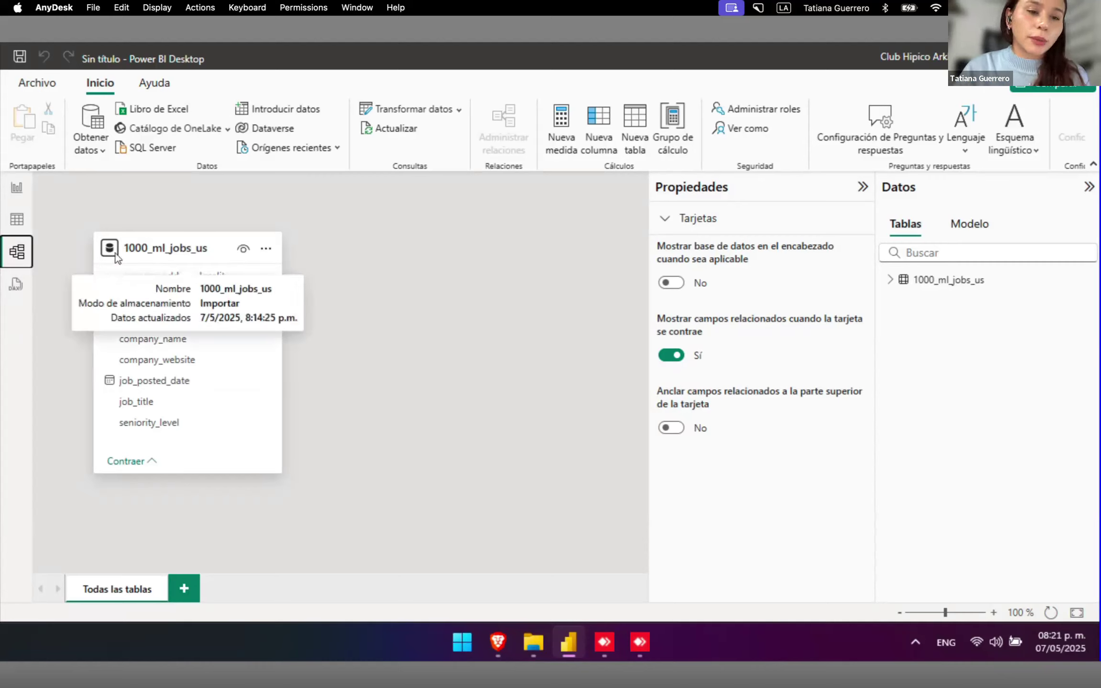
pyautogui.click(18, 296)
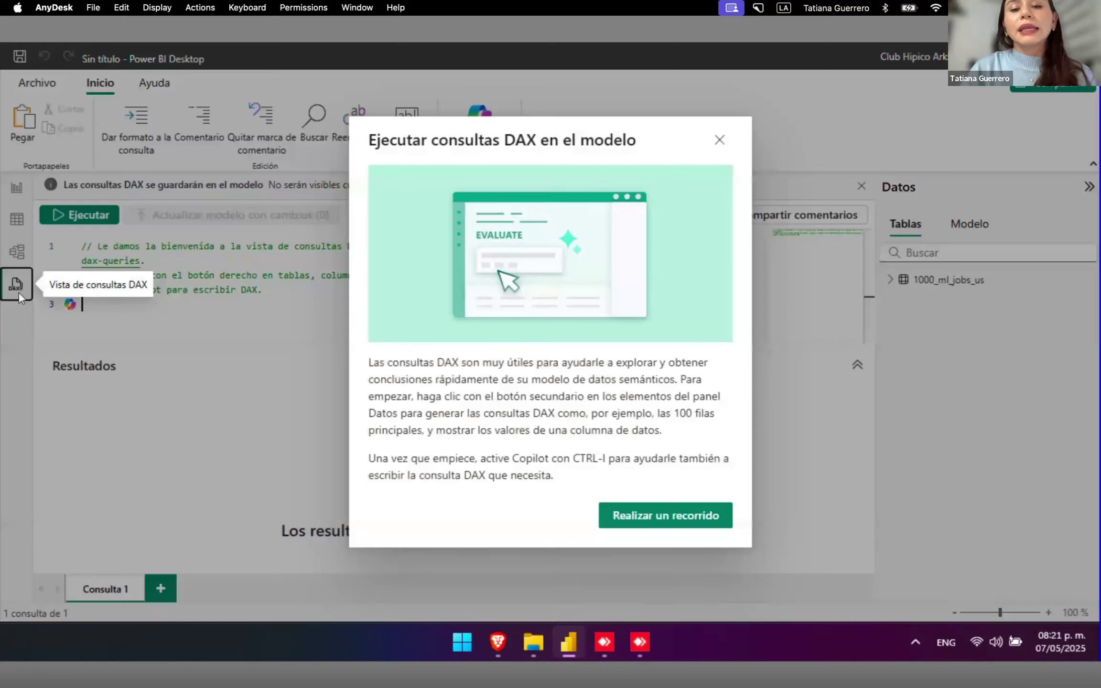
pyautogui.click(718, 139)
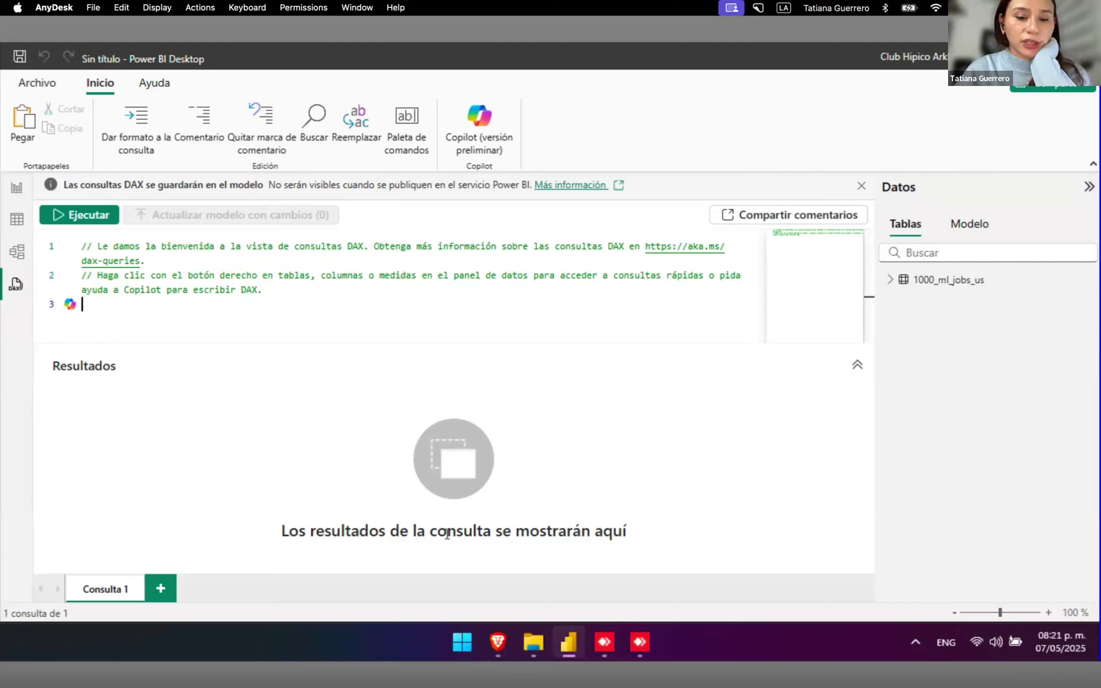
pyautogui.moveTo(444, 683)
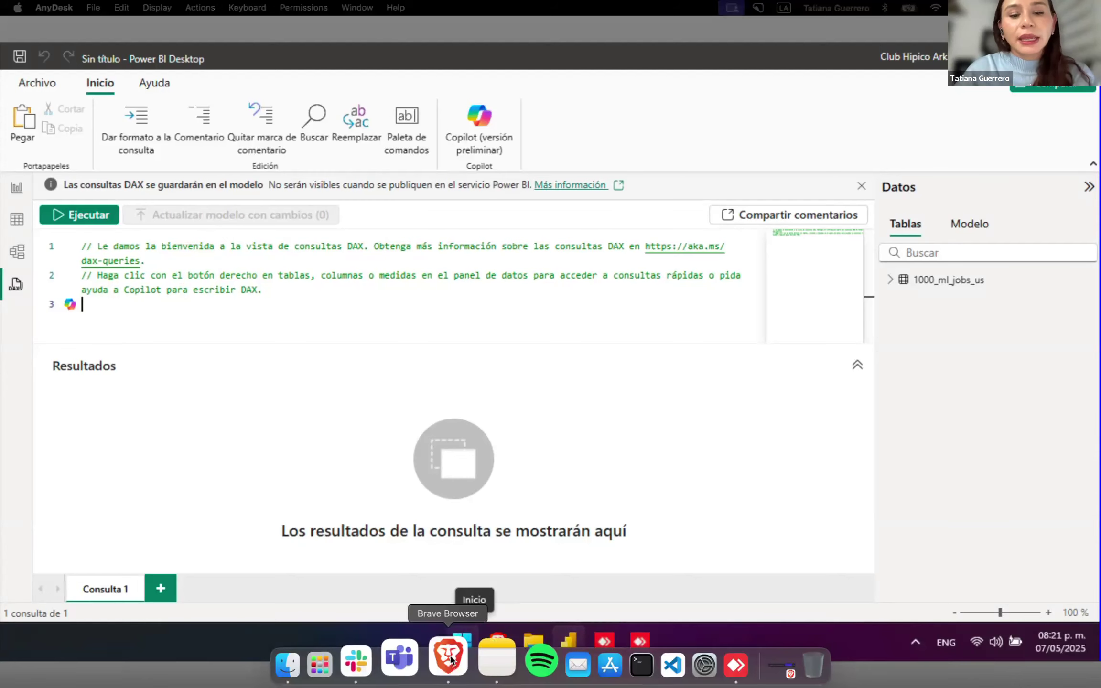
pyautogui.hotkey('ctrl', 'Left')
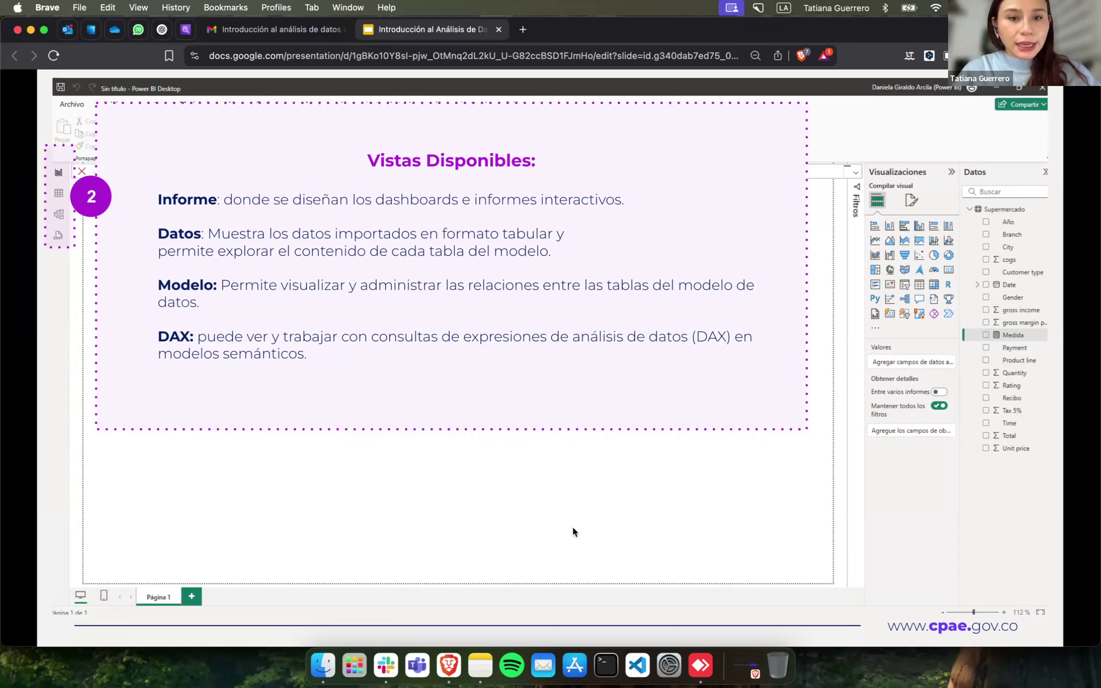
pyautogui.press('Right')
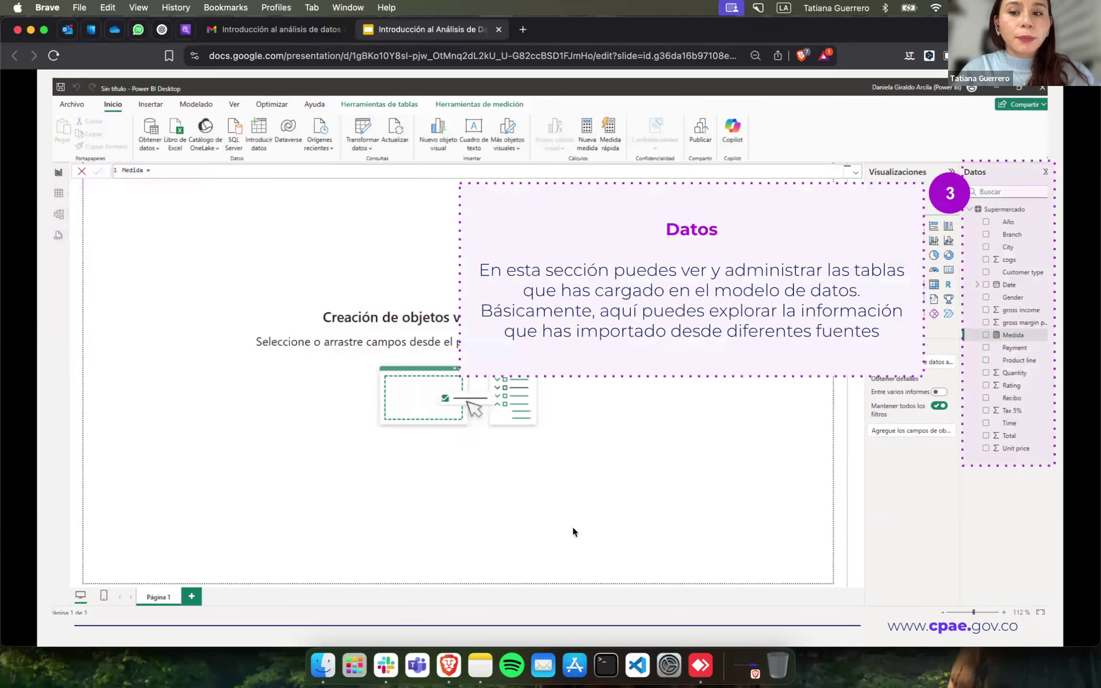
pyautogui.press('Right')
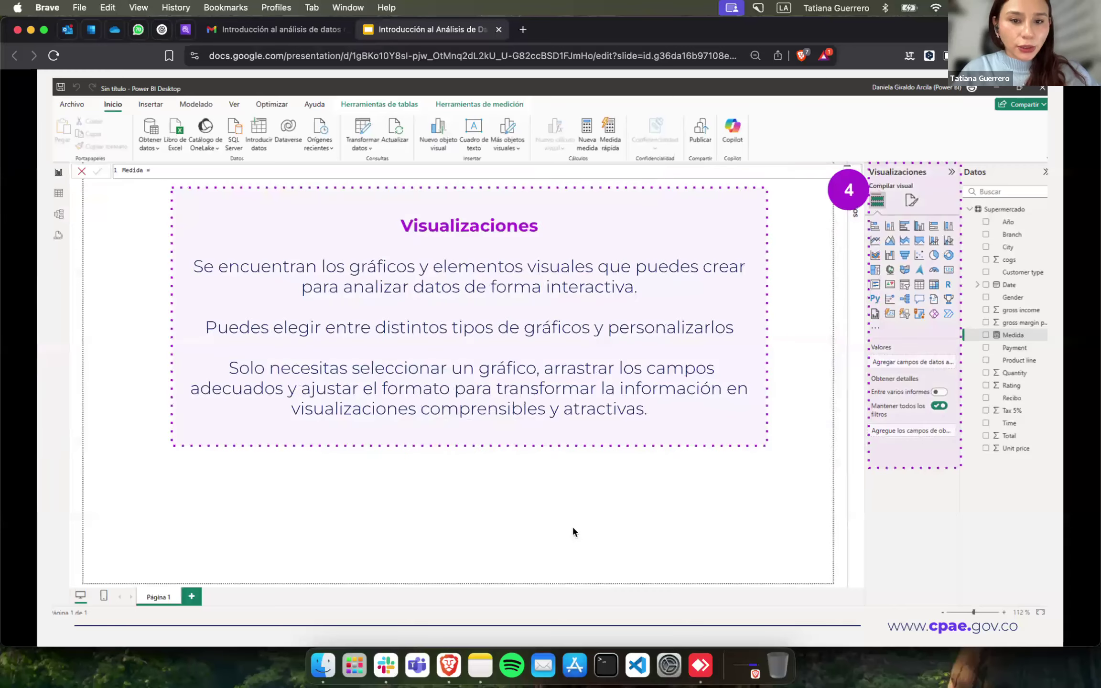
pyautogui.press('Right')
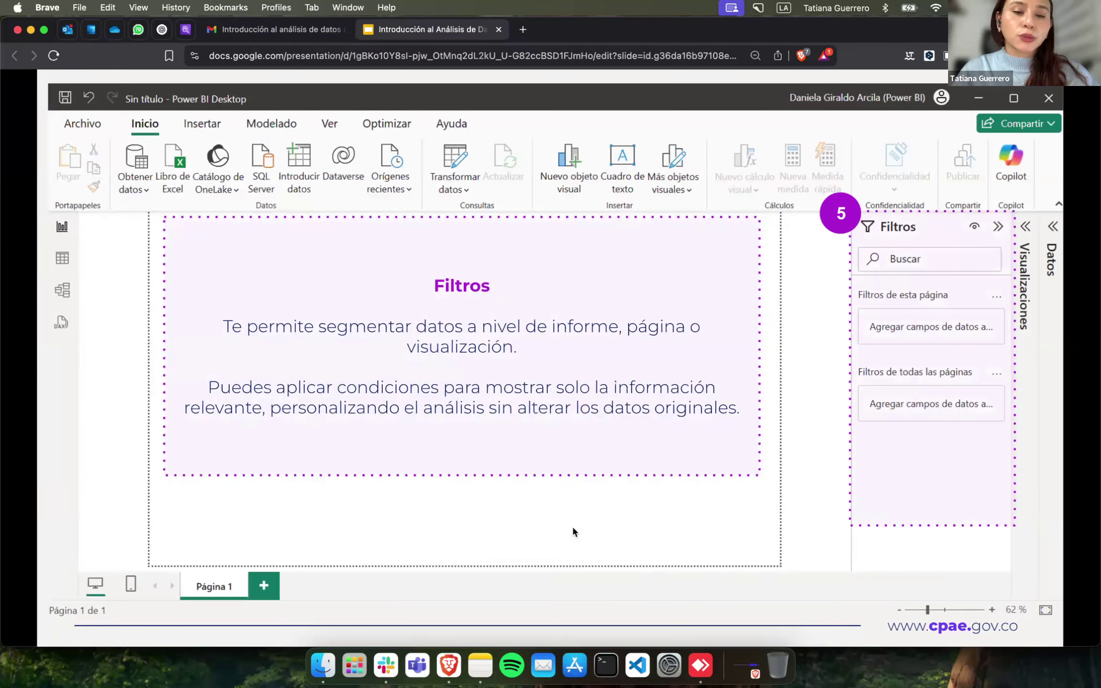
pyautogui.press('Right')
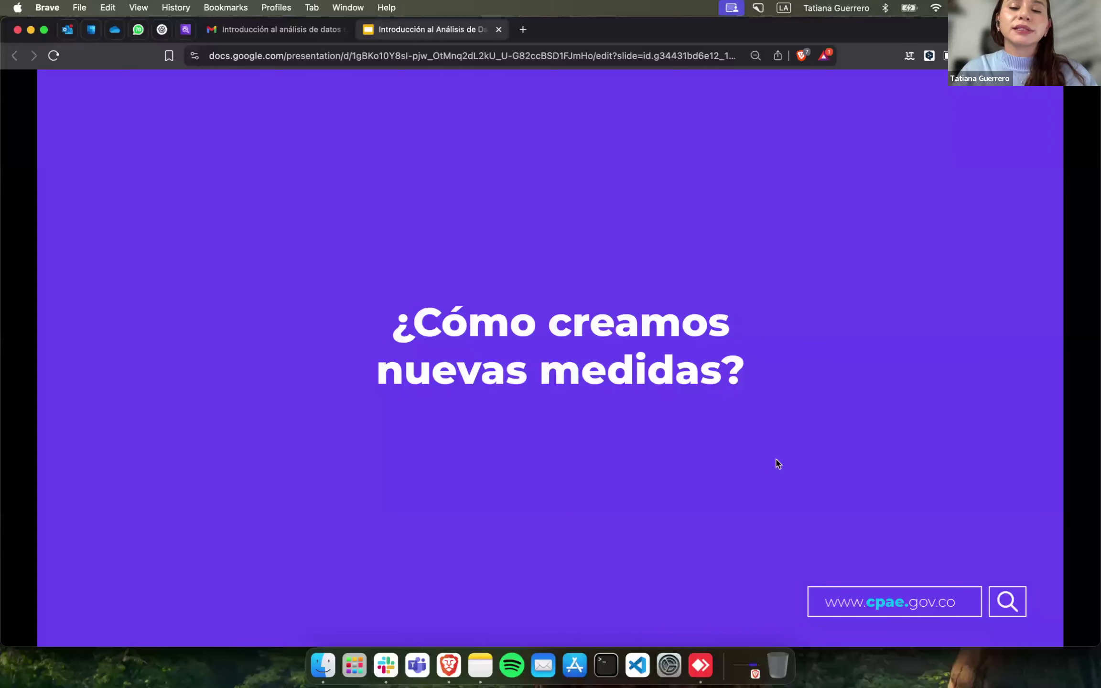
pyautogui.press('Right')
pyautogui.press('Right')
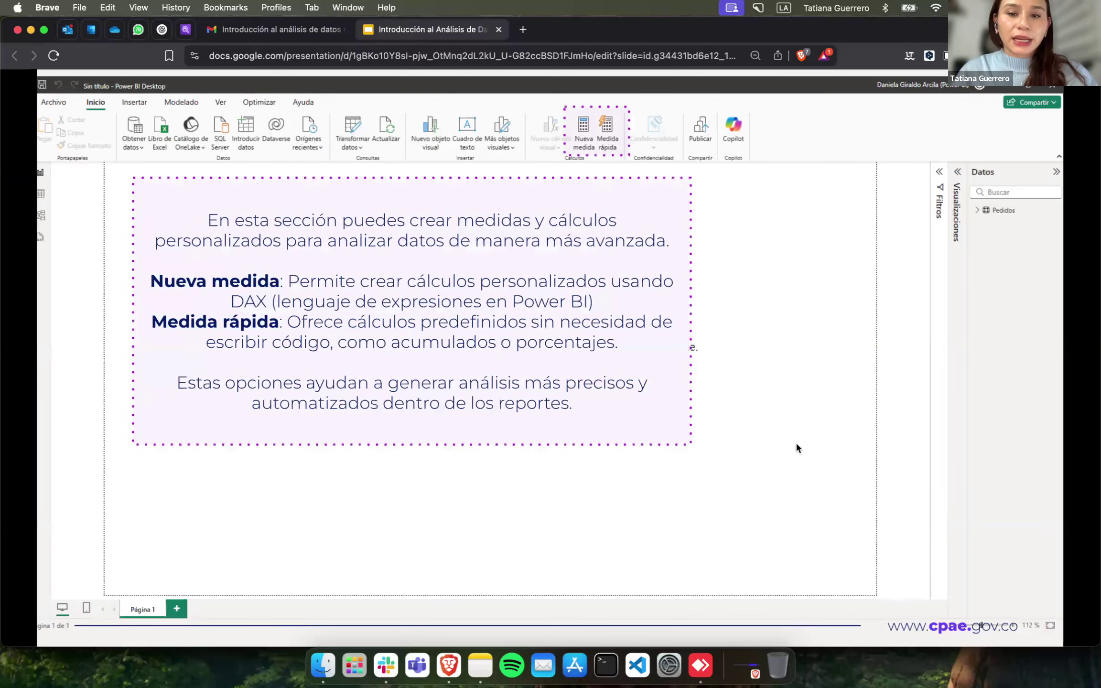